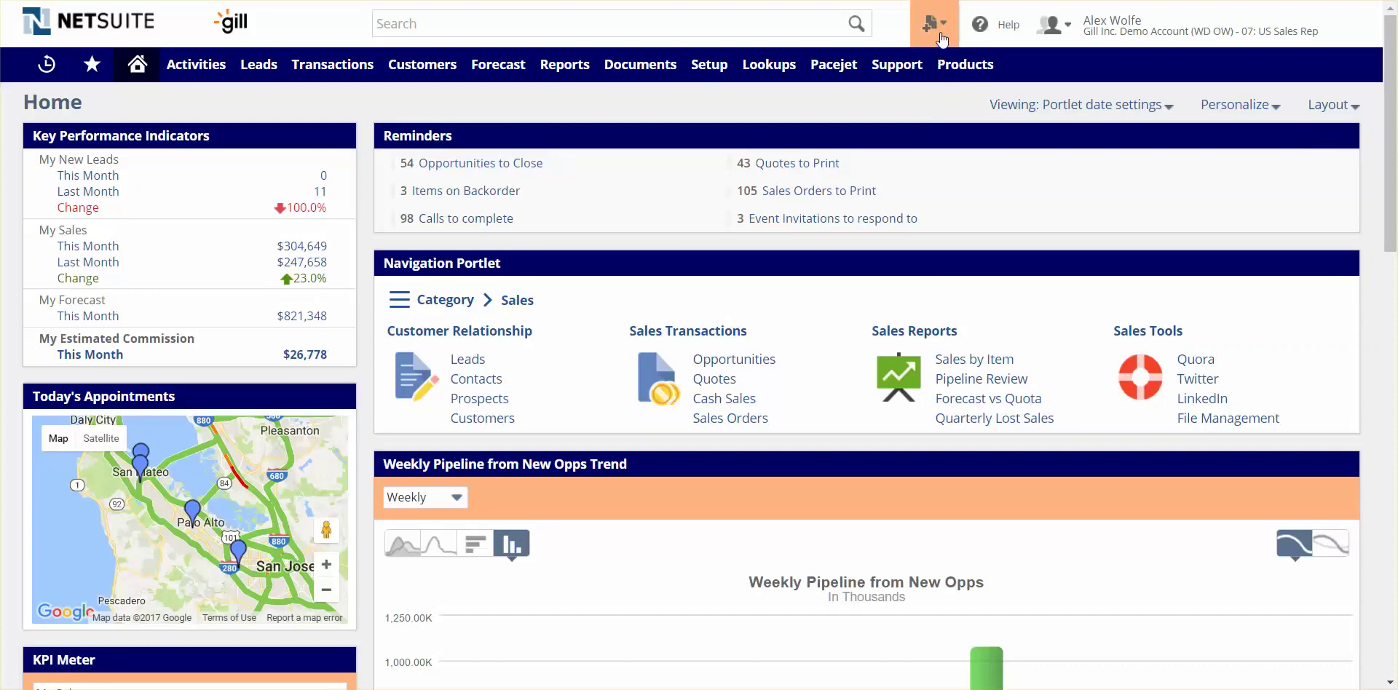
- Create a new sales order from Create New with customer Denver Technology Supply
{"action": "mouse_move", "coordinate": [934, 25]}
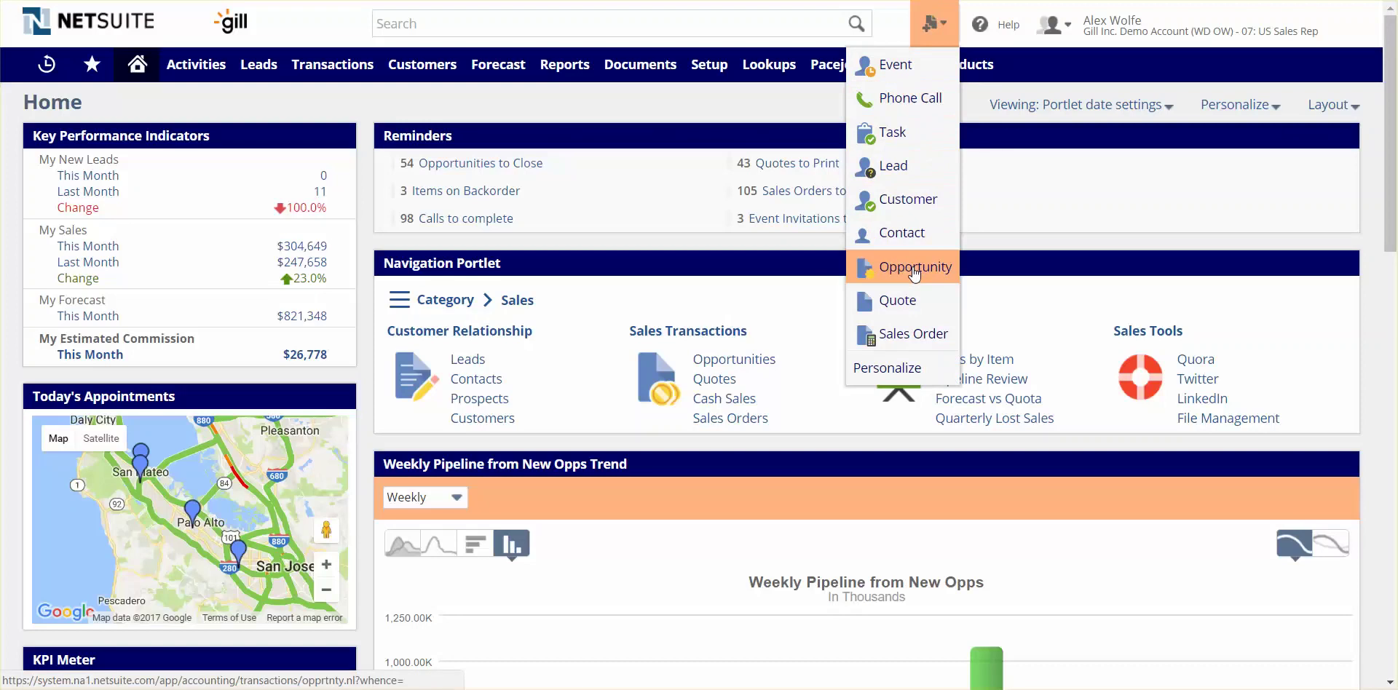
{"action": "left_click", "coordinate": [901, 336]}
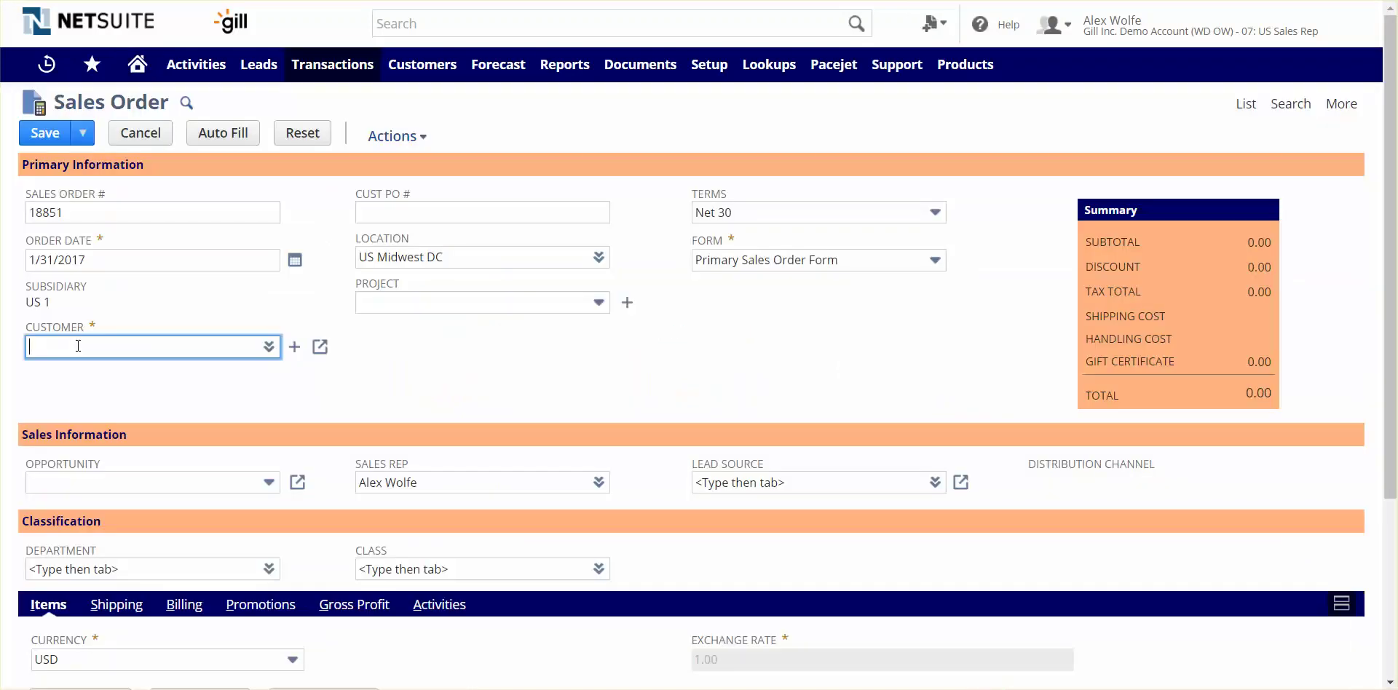
{"action": "type", "text": "denve"}
{"action": "key", "text": "BackSpace"}
{"action": "key", "text": "BackSpace"}
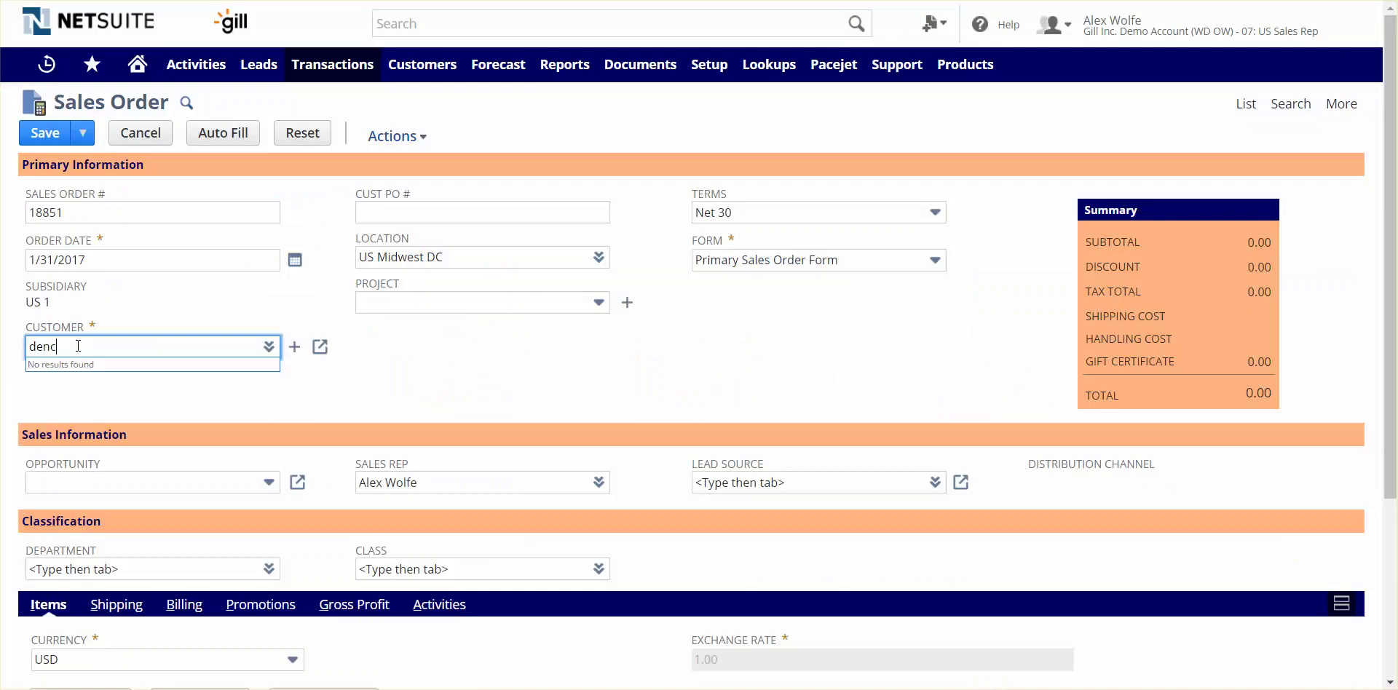
{"action": "type", "text": "ver"}
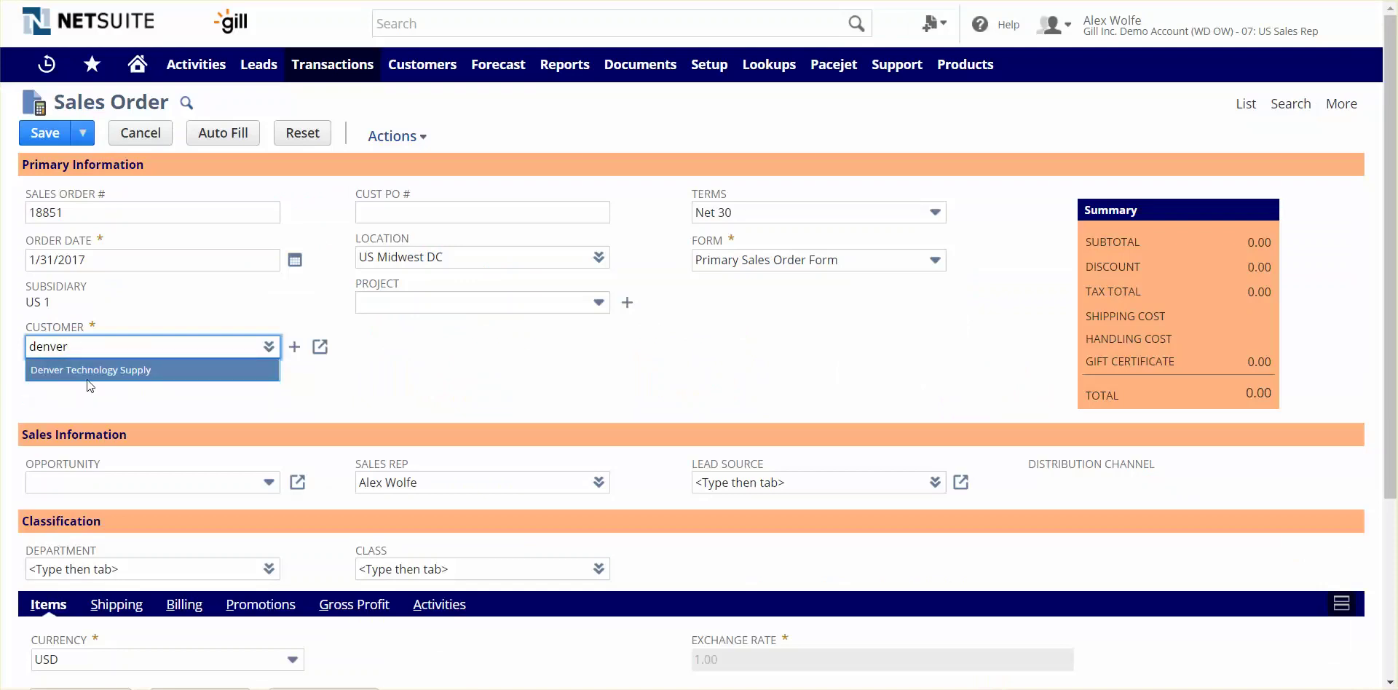
{"action": "left_click", "coordinate": [99, 371]}
{"action": "scroll", "coordinate": [97, 374], "scroll_direction": "down", "scroll_amount": 3}
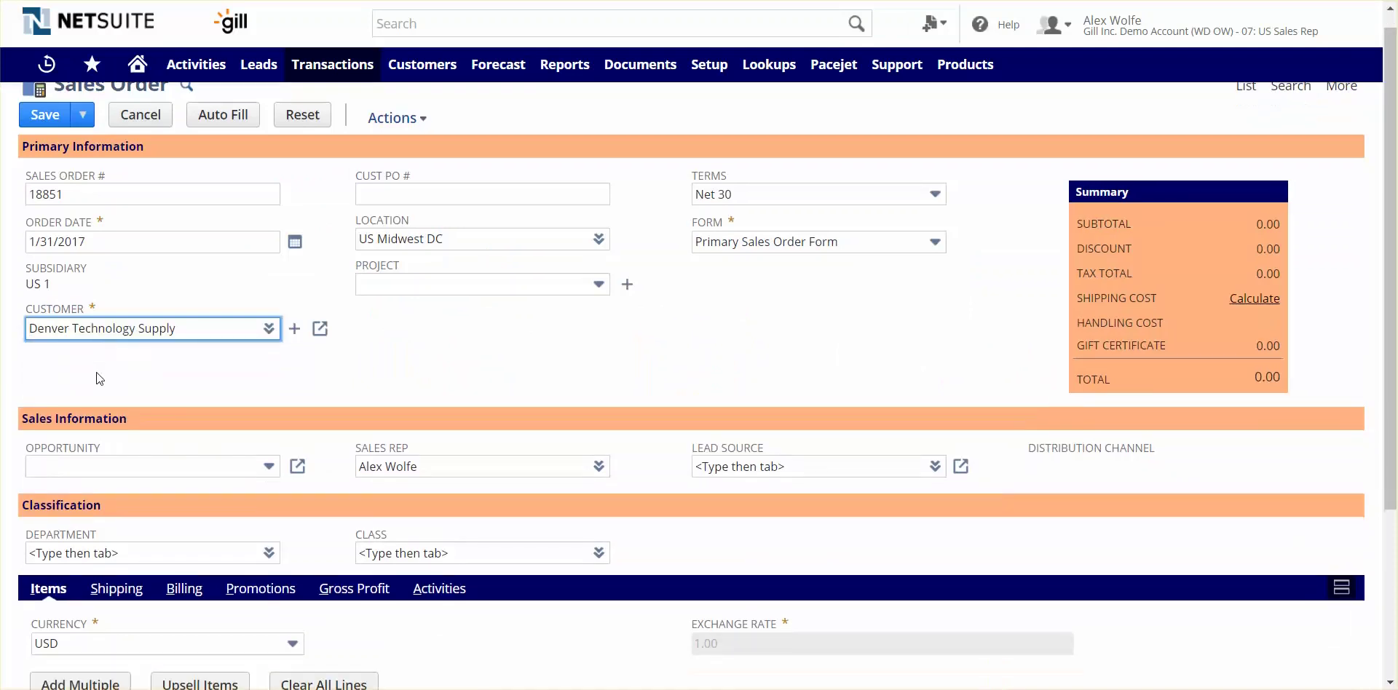
{"action": "scroll", "coordinate": [221, 447], "scroll_direction": "down", "scroll_amount": 1}
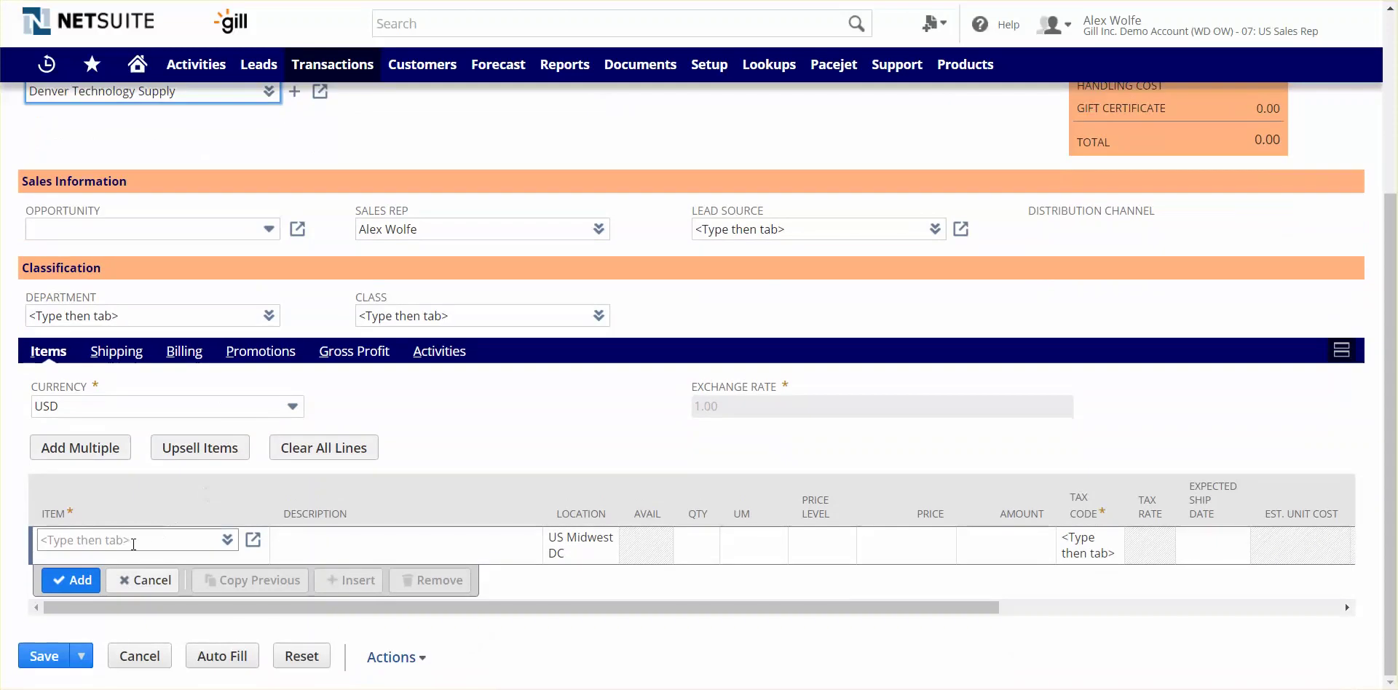
- Add an iPad item line with quantity 5 to the order
{"action": "left_click", "coordinate": [130, 543]}
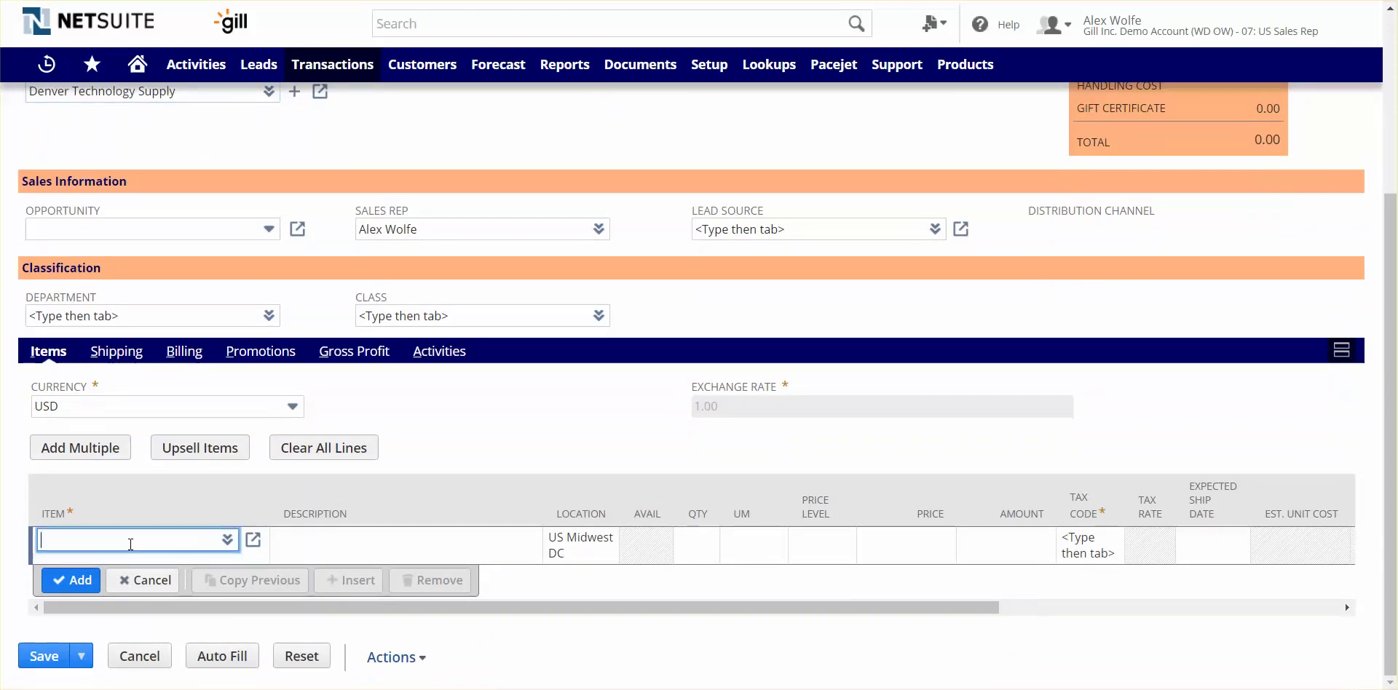
{"action": "type", "text": "ipad"}
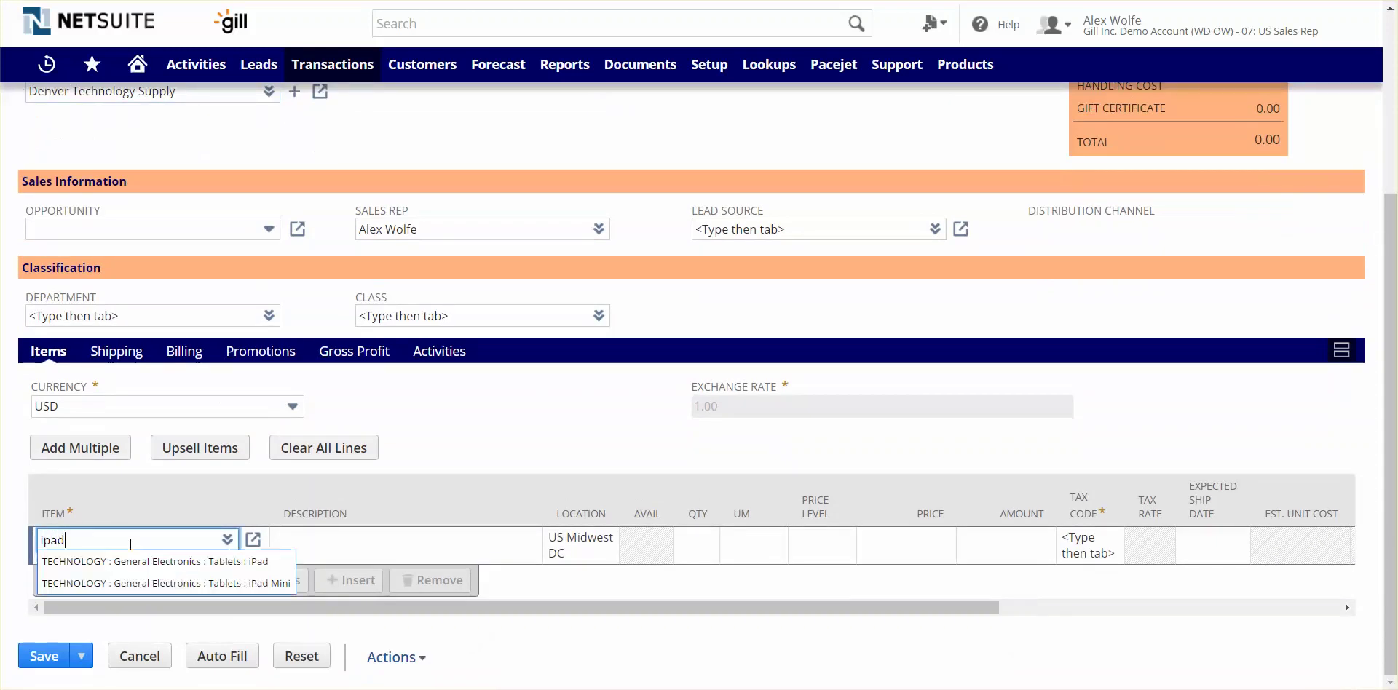
{"action": "left_click", "coordinate": [176, 561]}
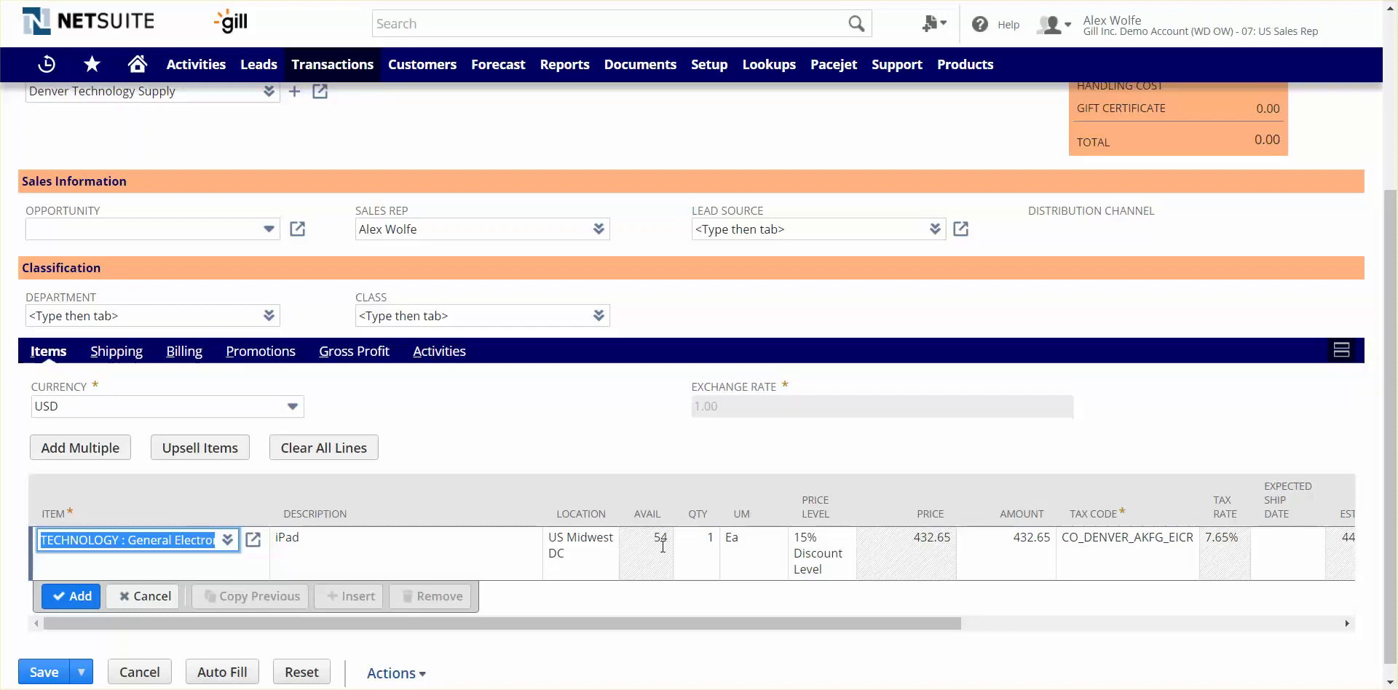
{"action": "left_click", "coordinate": [709, 540]}
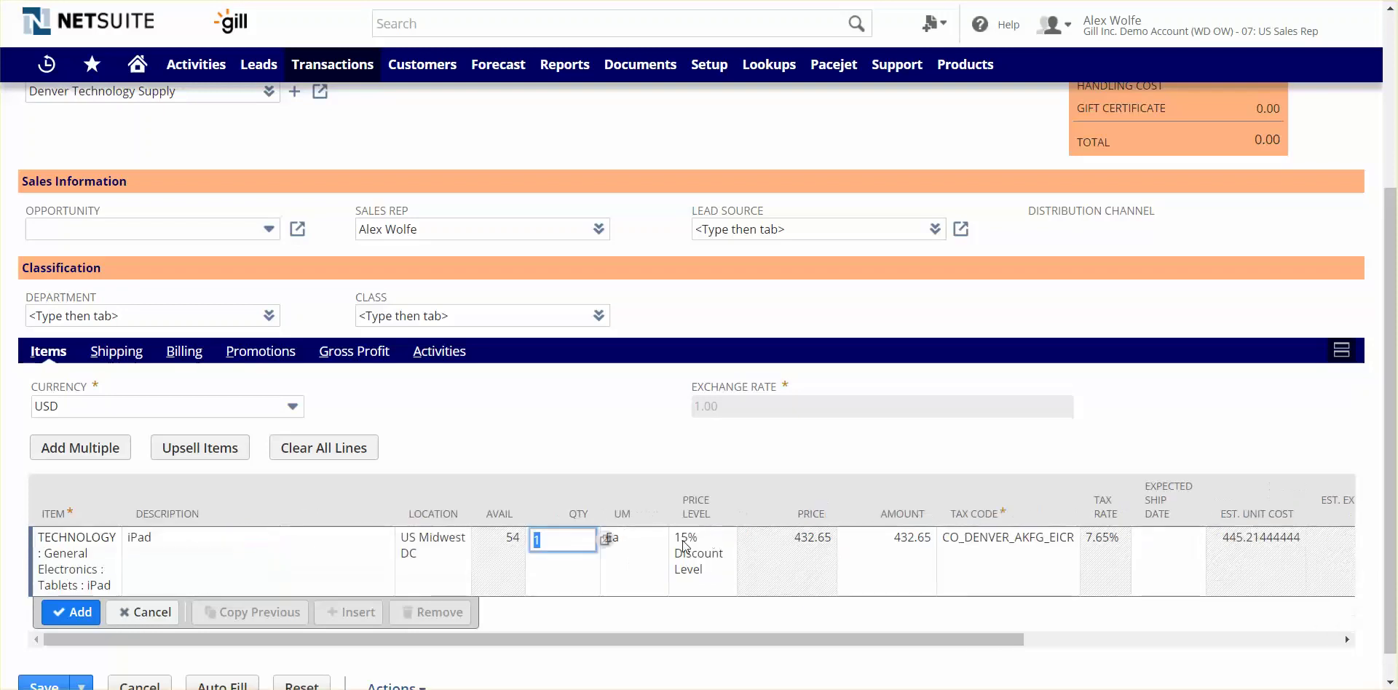
{"action": "type", "text": "5"}
{"action": "key", "text": "Tab"}
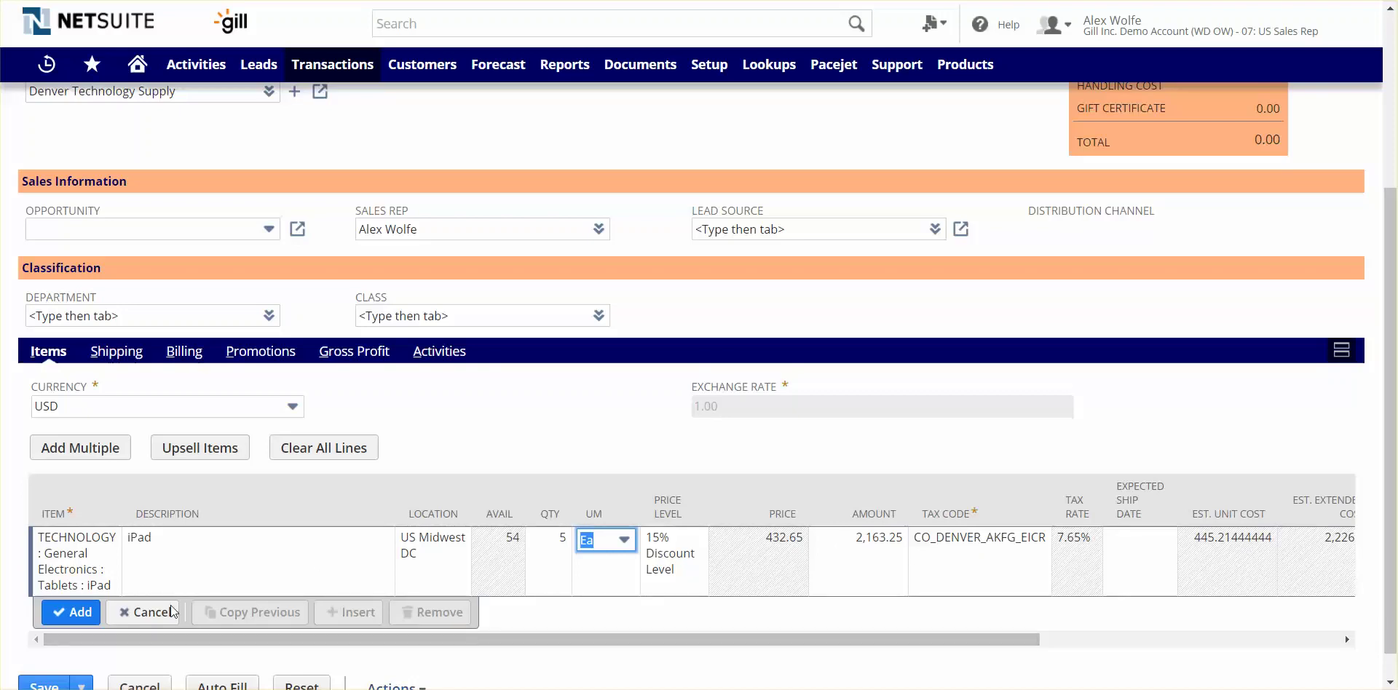
{"action": "left_click", "coordinate": [71, 615]}
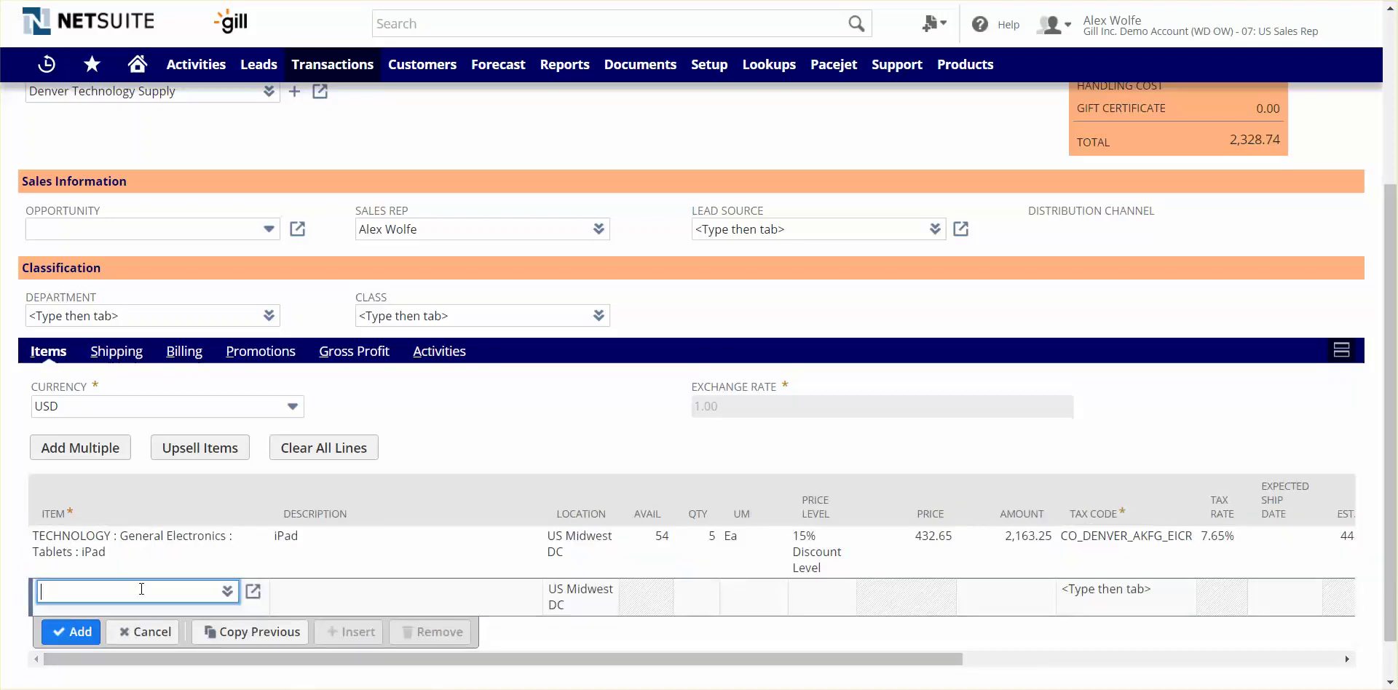
- Add an Apple iPad Mini 16GB line with quantity 5, bringing the total to 4,291.47
{"action": "type", "text": "ipad"}
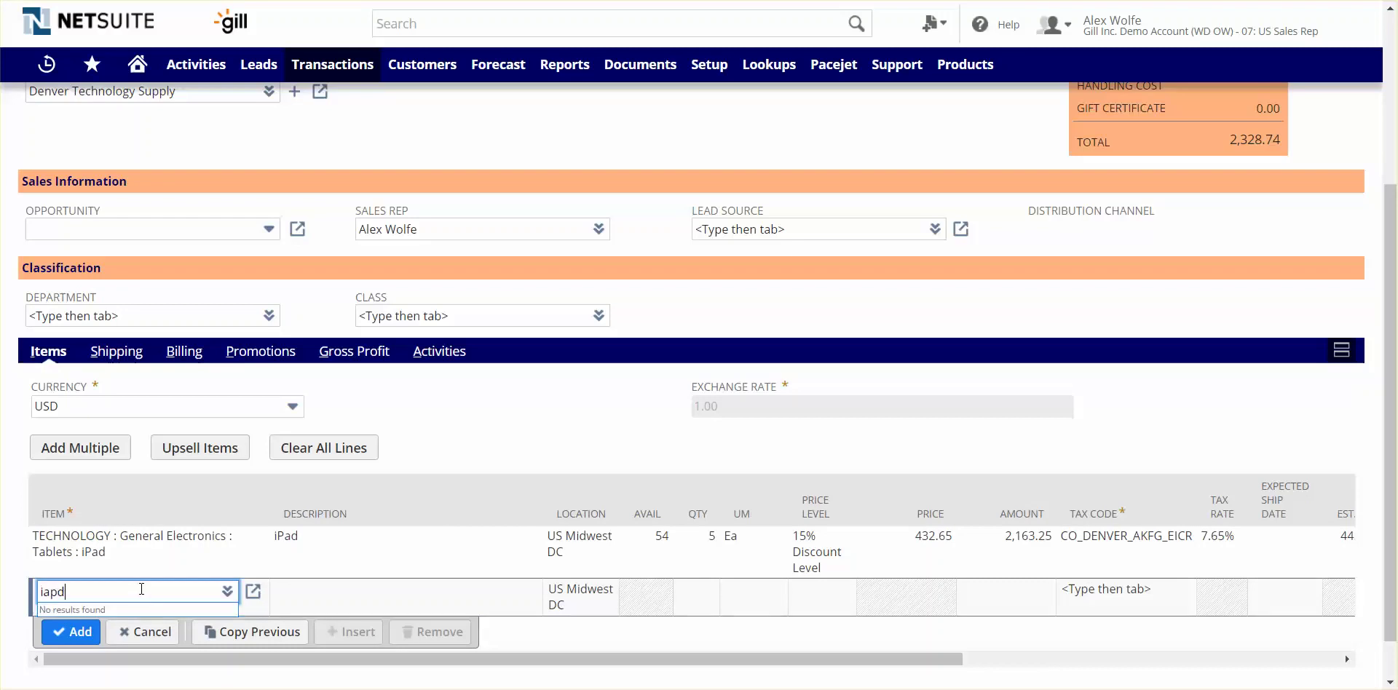
{"action": "key", "text": "BackSpace"}
{"action": "key", "text": "BackSpace"}
{"action": "key", "text": "BackSpace"}
{"action": "type", "text": "pad"}
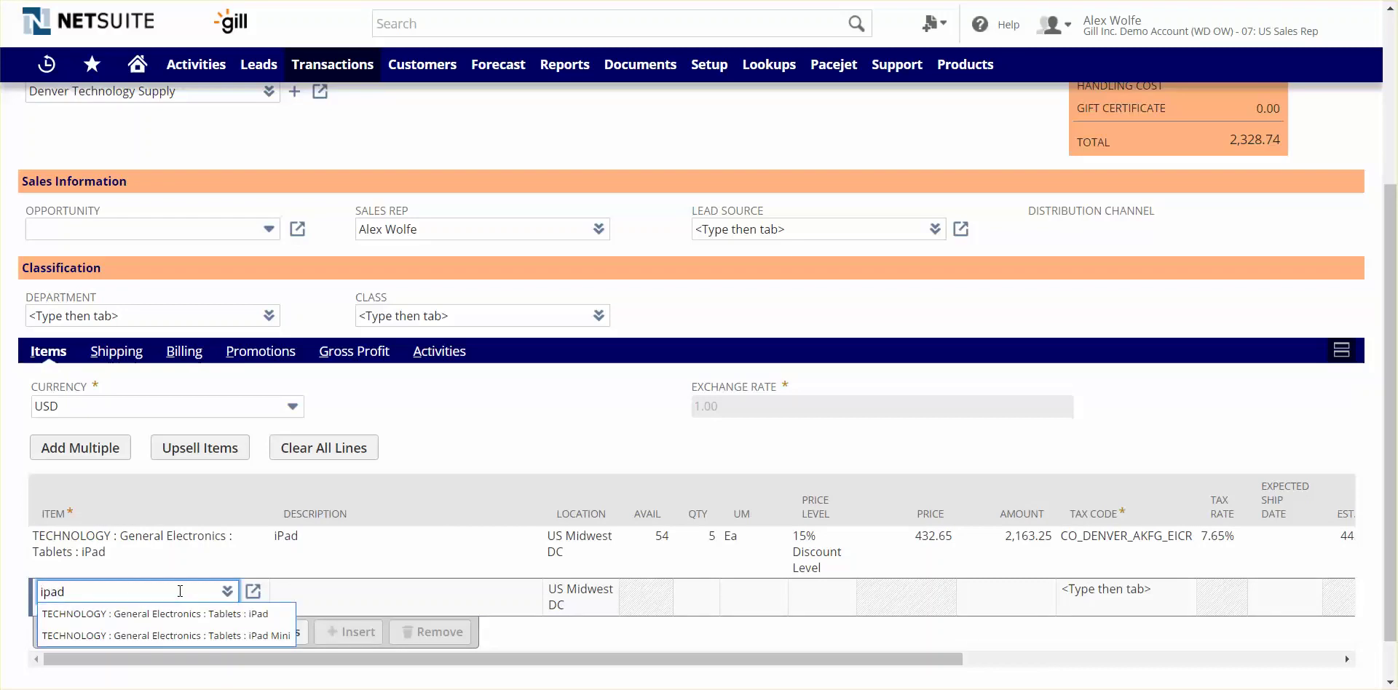
{"action": "left_click", "coordinate": [166, 635]}
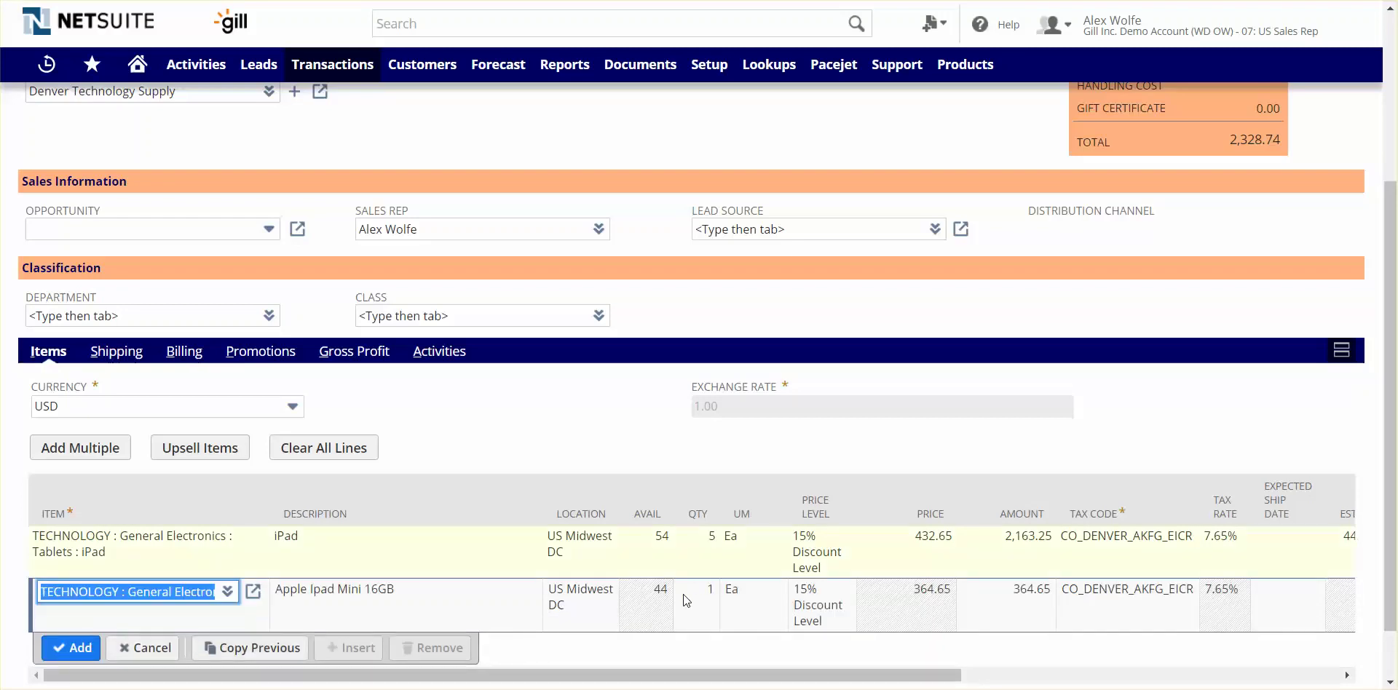
{"action": "left_click", "coordinate": [705, 600]}
{"action": "type", "text": "5"}
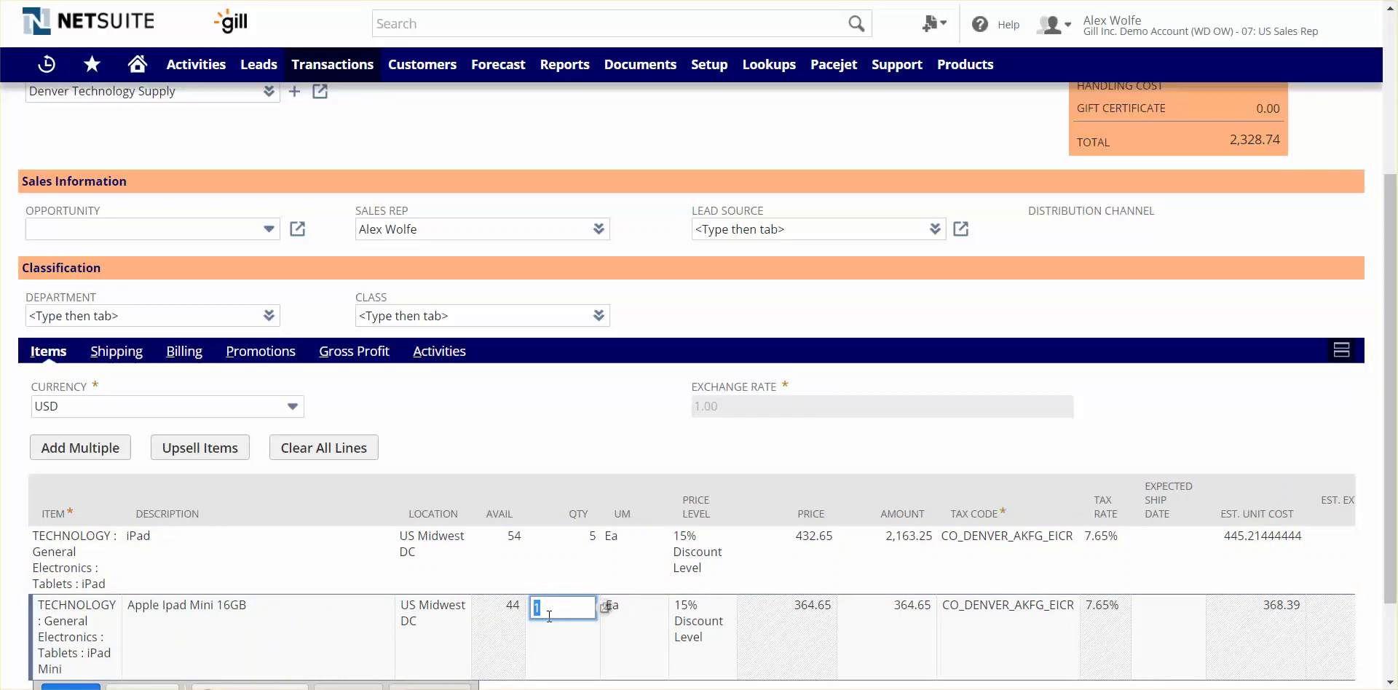
{"action": "key", "text": "Tab"}
{"action": "scroll", "coordinate": [542, 583], "scroll_direction": "down", "scroll_amount": 3}
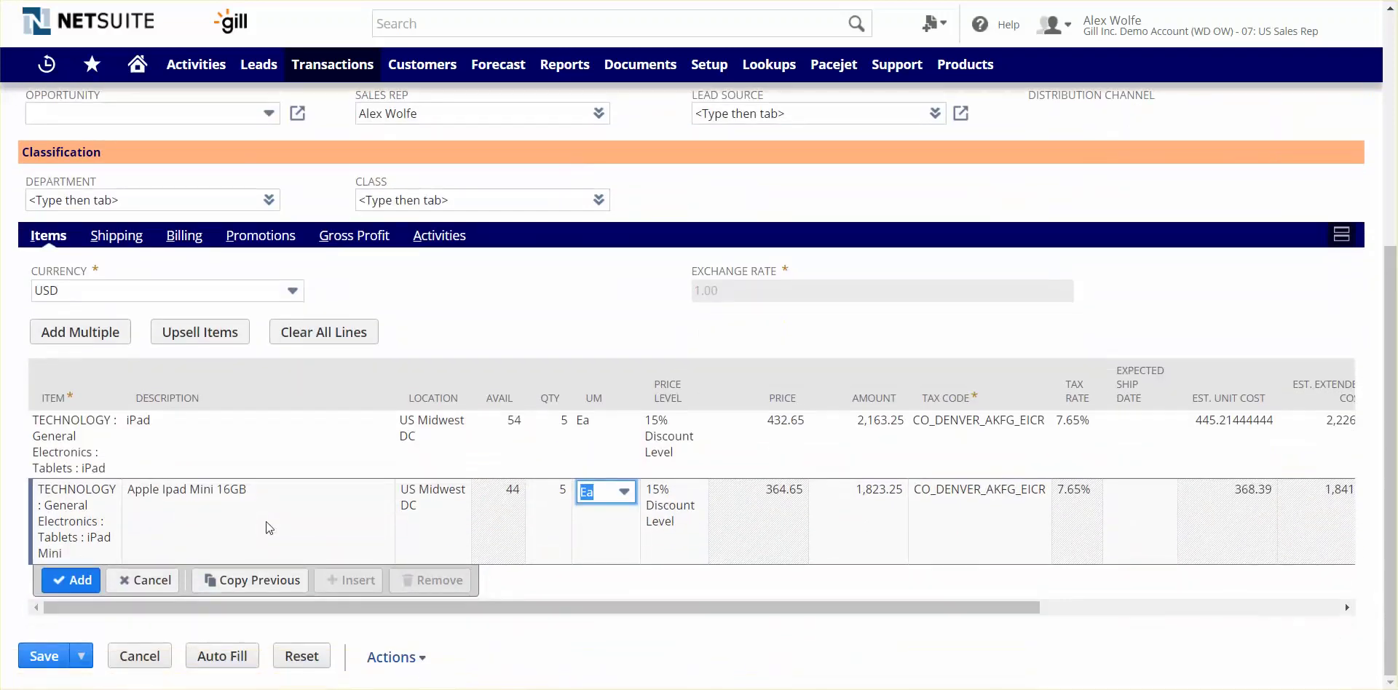
{"action": "left_click", "coordinate": [97, 579]}
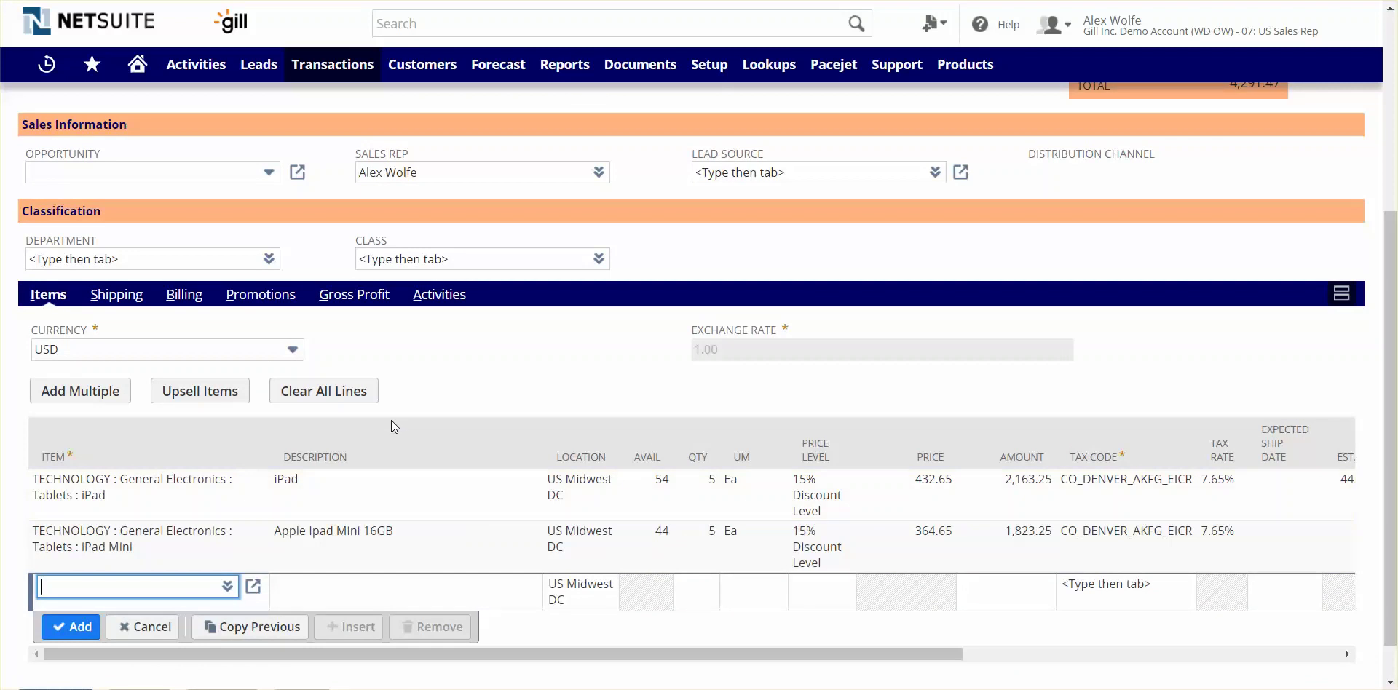
- Calculate UPS Ground shipping of 54.07 and confirm the 4,349.68 order total in the Summary
{"action": "left_click", "coordinate": [128, 303]}
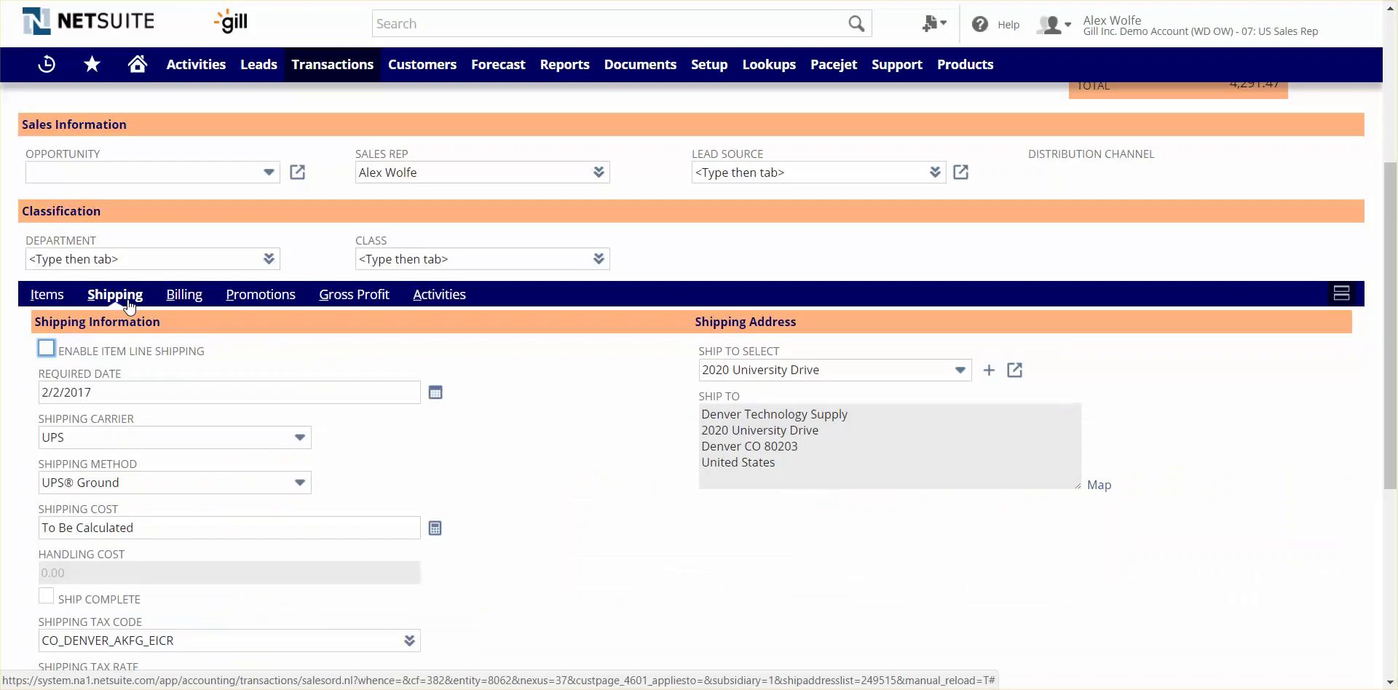
{"action": "scroll", "coordinate": [453, 443], "scroll_direction": "down", "scroll_amount": 2}
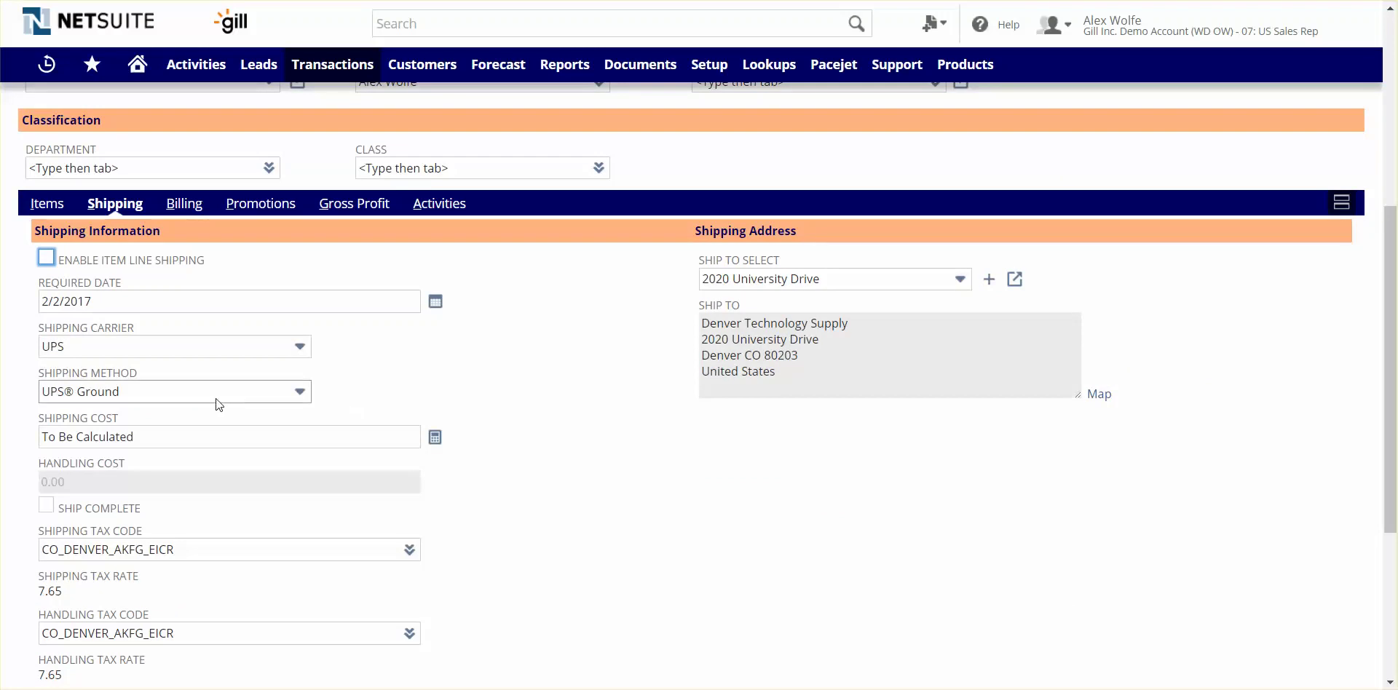
{"action": "left_click", "coordinate": [434, 437]}
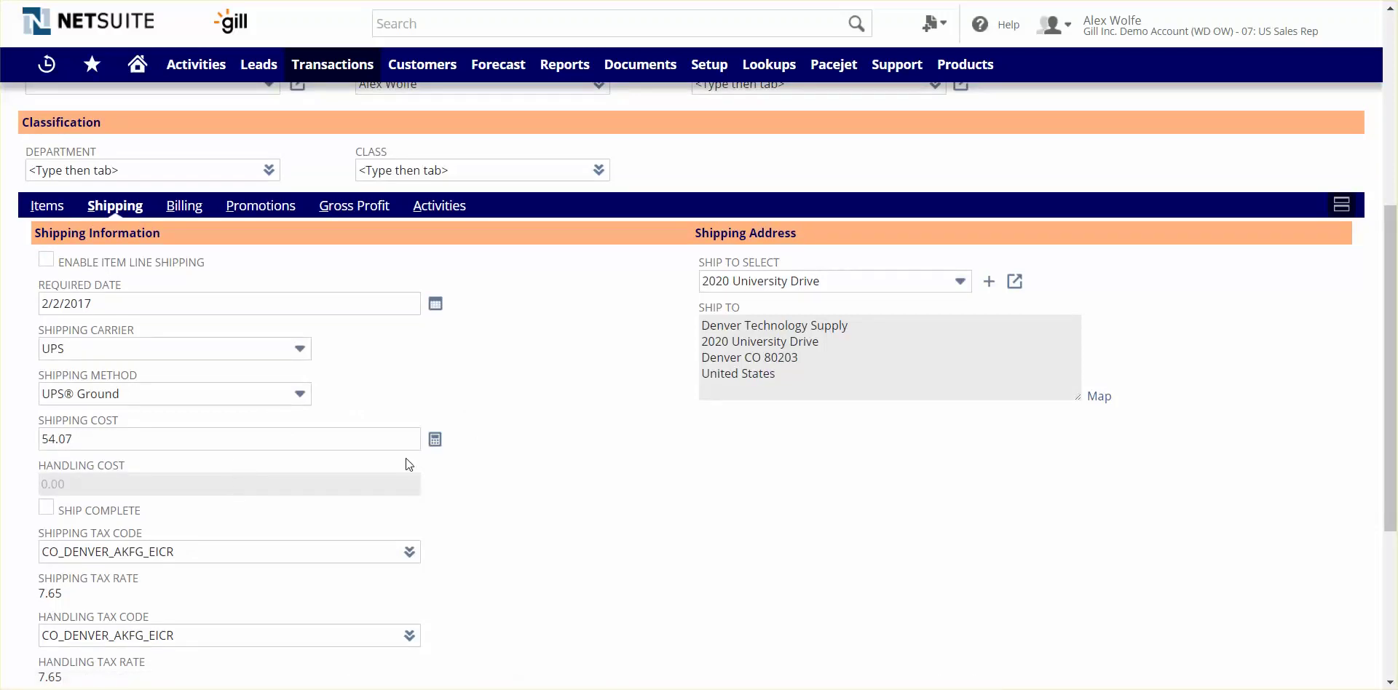
{"action": "scroll", "coordinate": [626, 457], "scroll_direction": "up", "scroll_amount": 2}
{"action": "scroll", "coordinate": [896, 462], "scroll_direction": "up", "scroll_amount": 1}
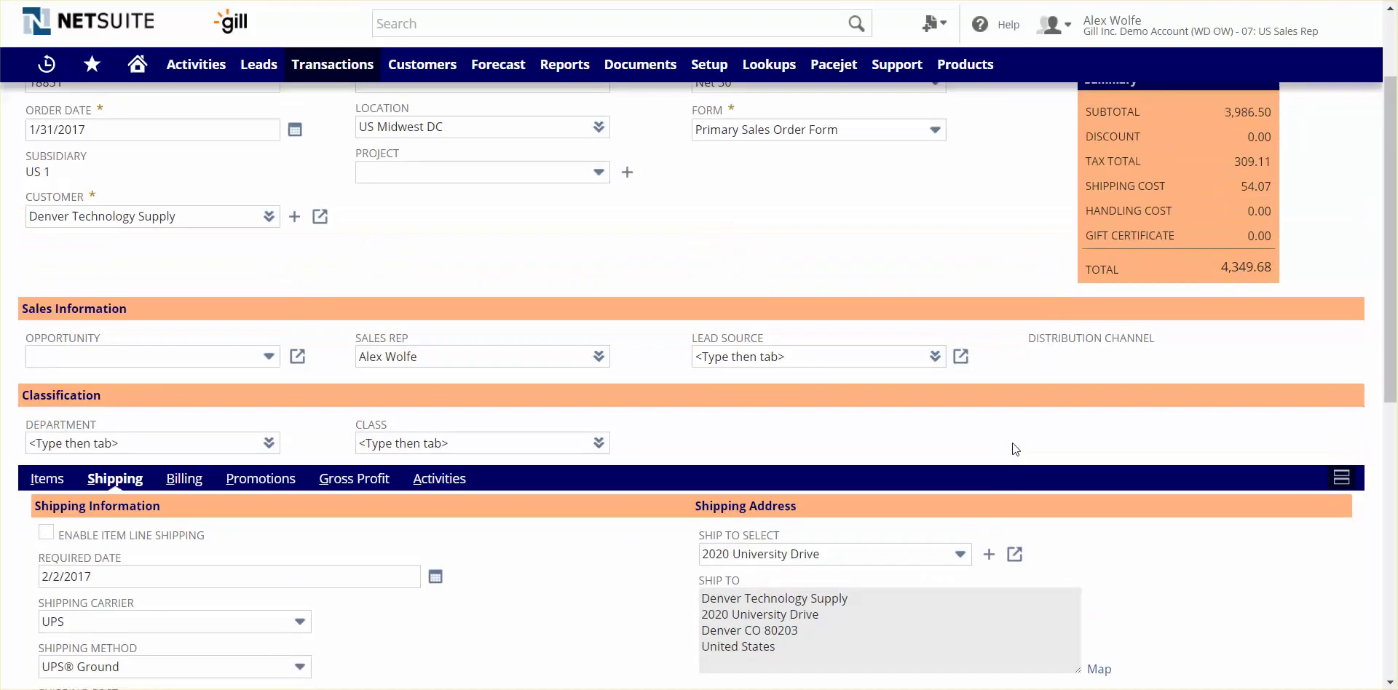
{"action": "scroll", "coordinate": [1033, 444], "scroll_direction": "up", "scroll_amount": 1}
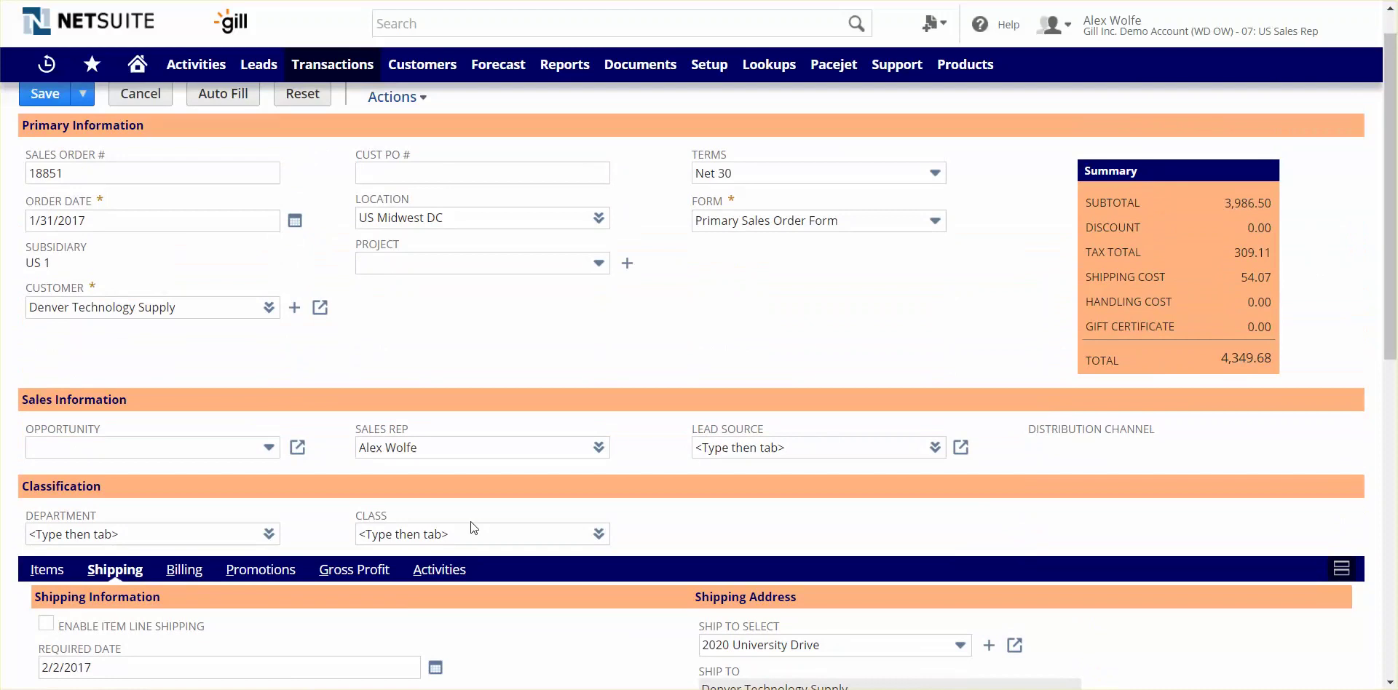
{"action": "scroll", "coordinate": [277, 537], "scroll_direction": "down", "scroll_amount": 3}
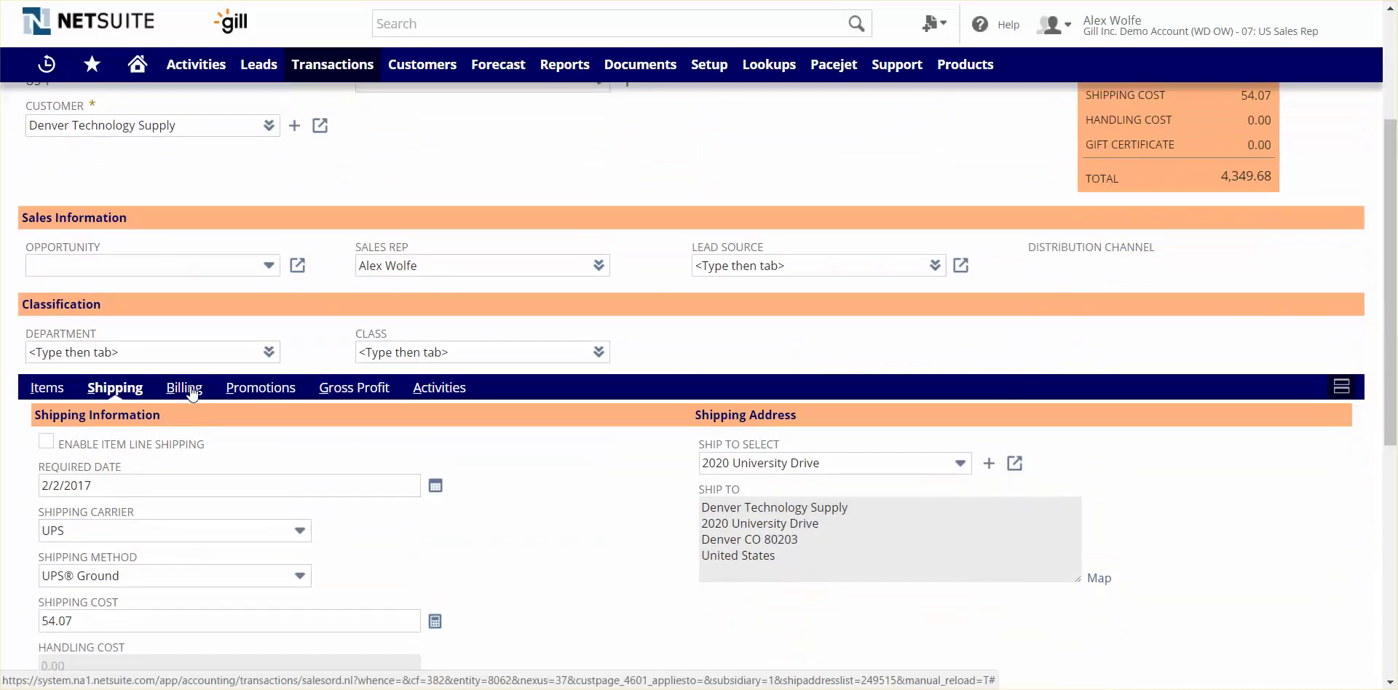
{"action": "scroll", "coordinate": [737, 377], "scroll_direction": "up", "scroll_amount": 3}
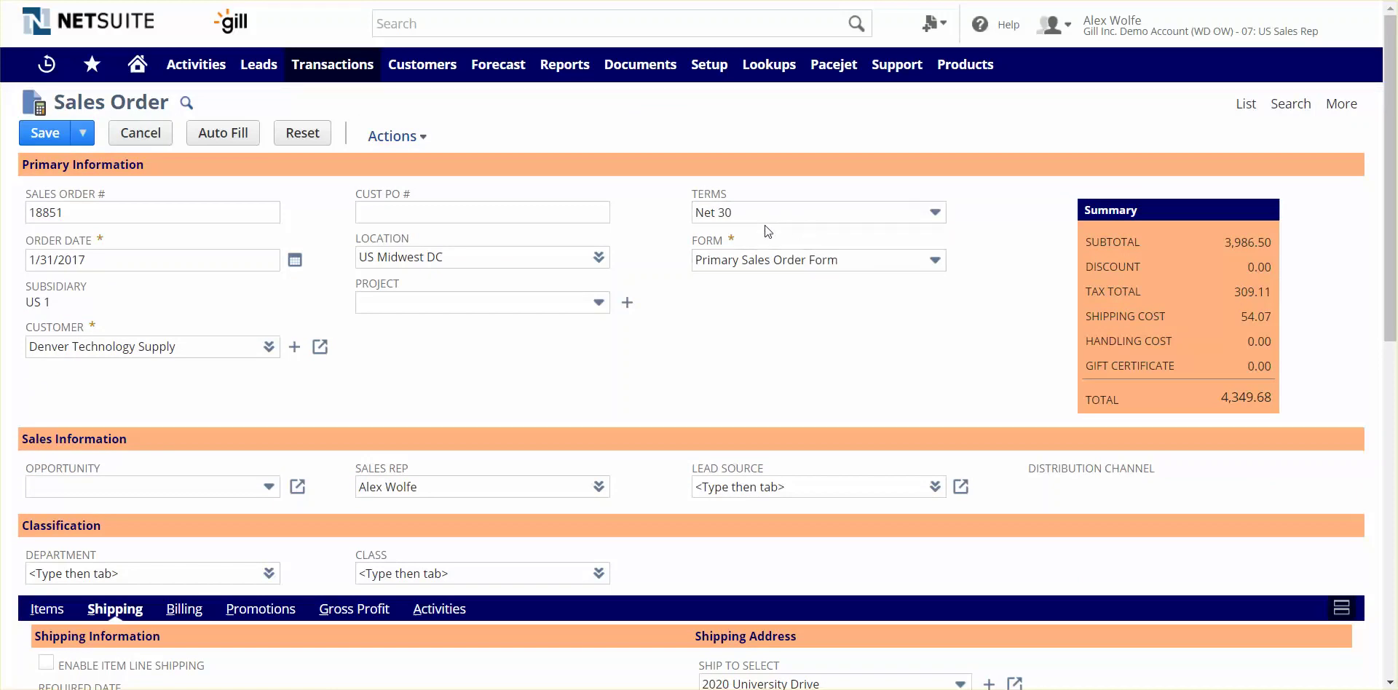
{"action": "scroll", "coordinate": [768, 232], "scroll_direction": "down", "scroll_amount": 3}
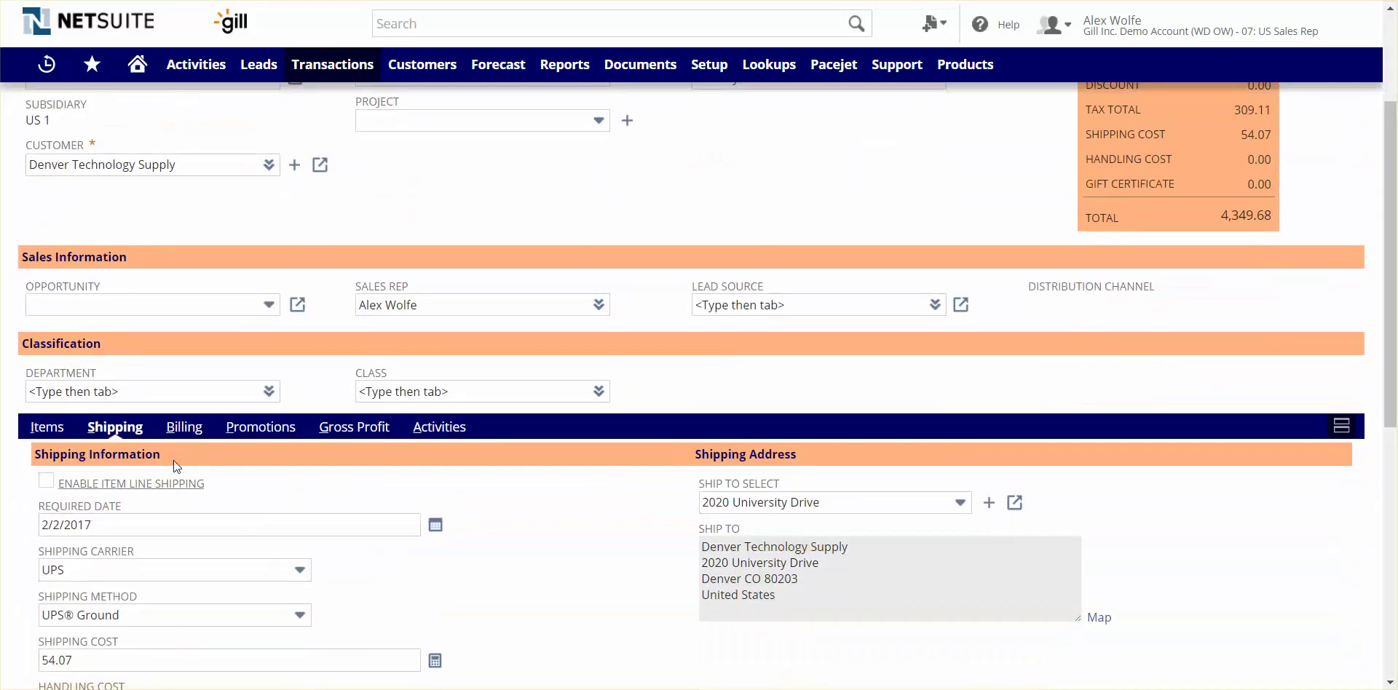
- Review the payment methods and select the customer's saved VISA card
{"action": "left_click", "coordinate": [184, 427]}
{"action": "scroll", "coordinate": [188, 434], "scroll_direction": "down", "scroll_amount": 4}
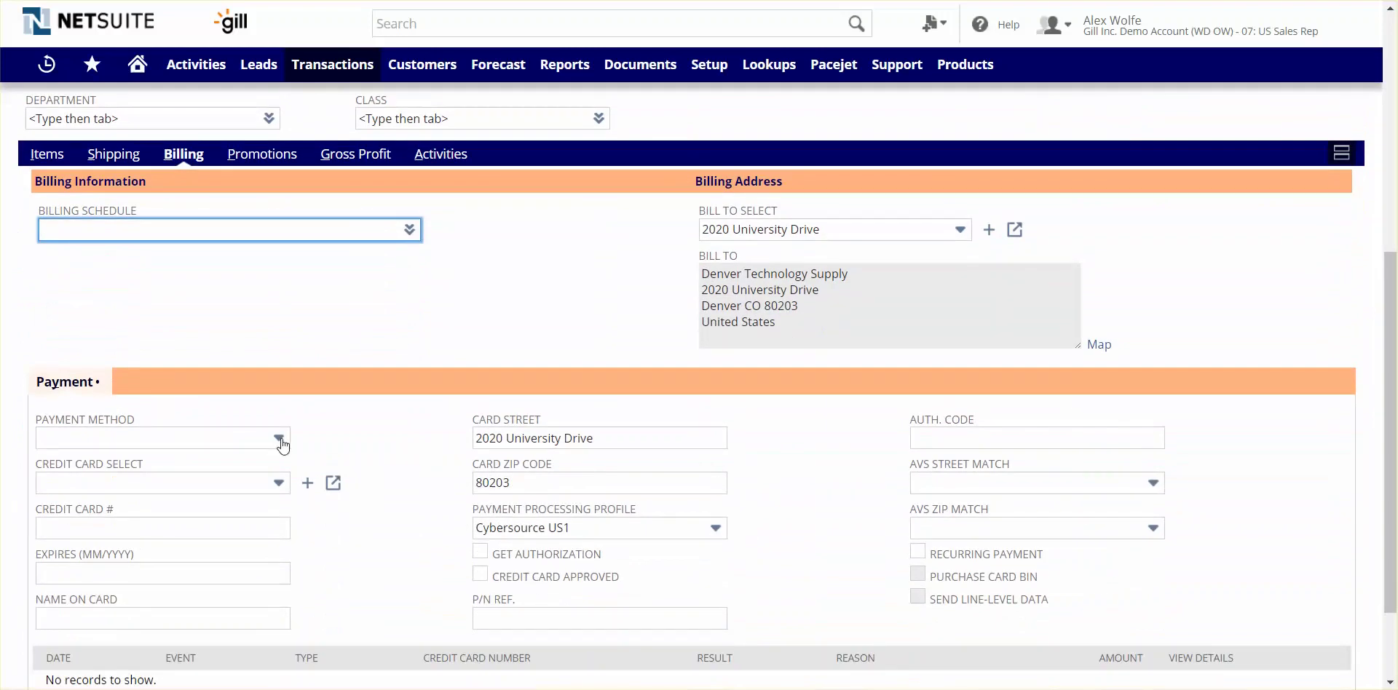
{"action": "left_click", "coordinate": [280, 441]}
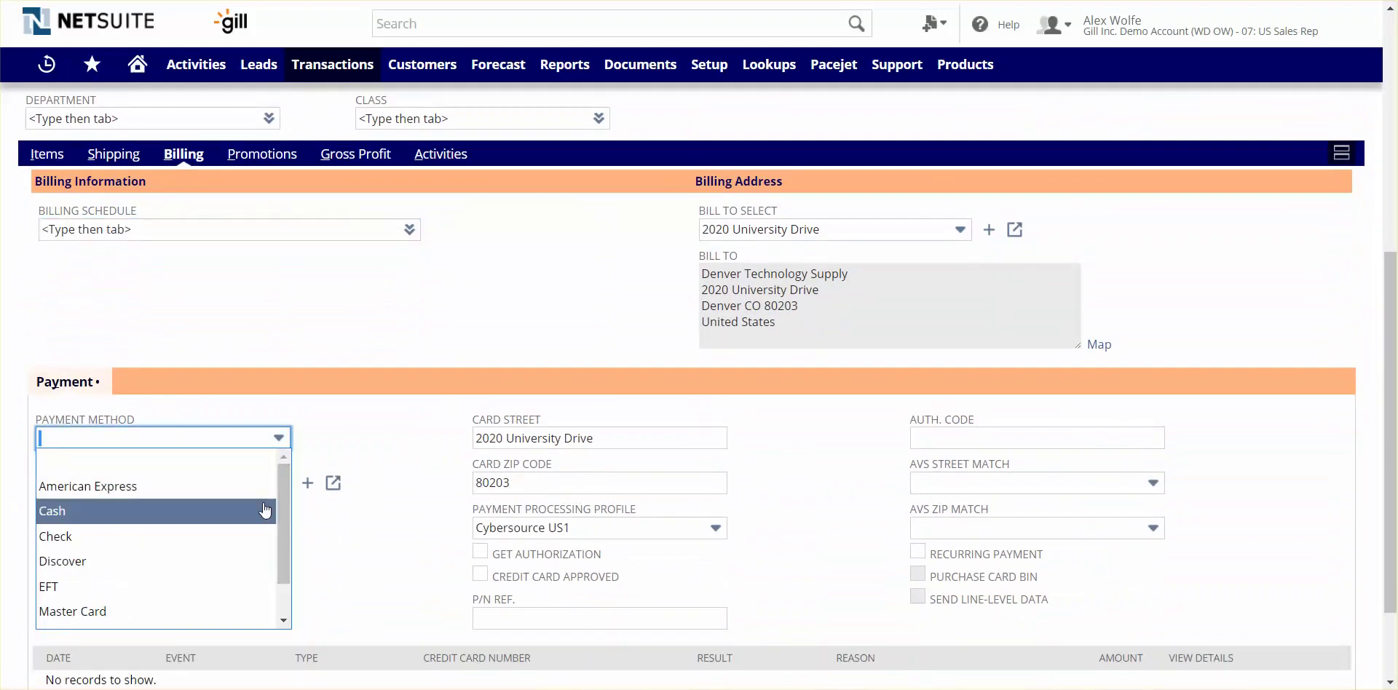
{"action": "scroll", "coordinate": [265, 511], "scroll_direction": "down", "scroll_amount": 1}
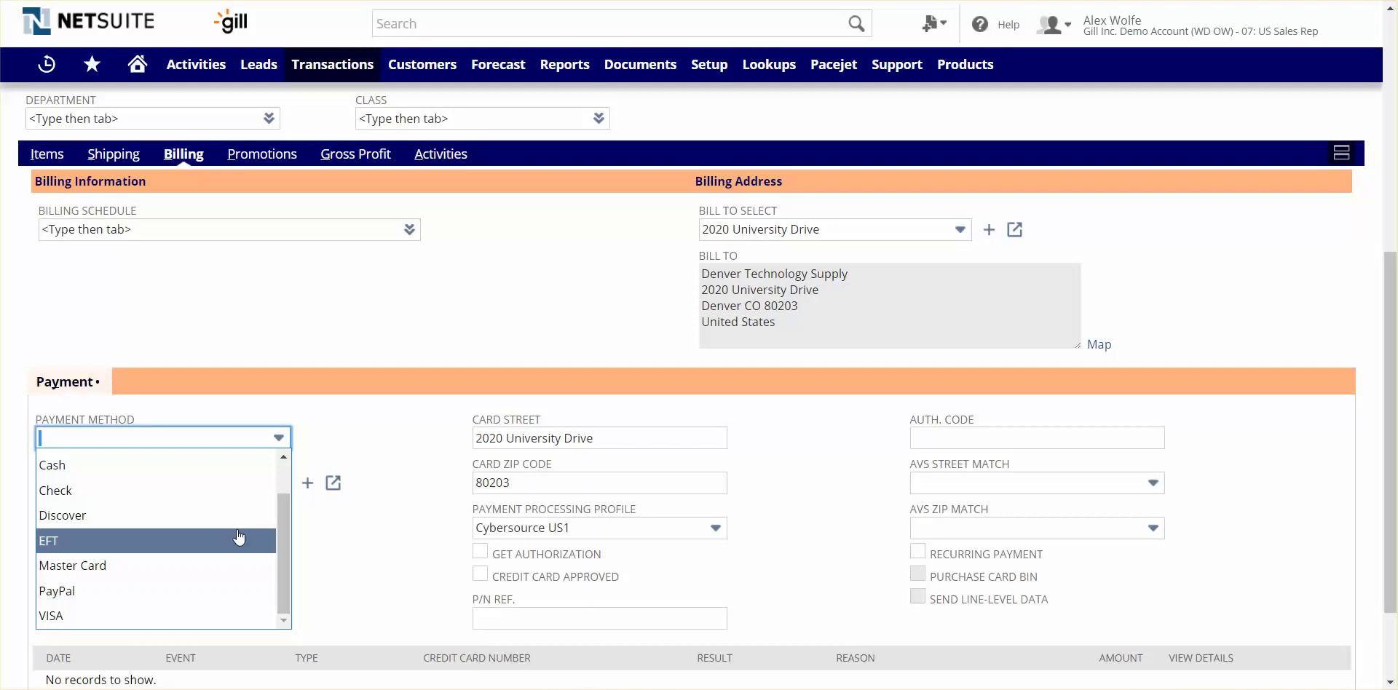
{"action": "scroll", "coordinate": [238, 535], "scroll_direction": "down", "scroll_amount": 1}
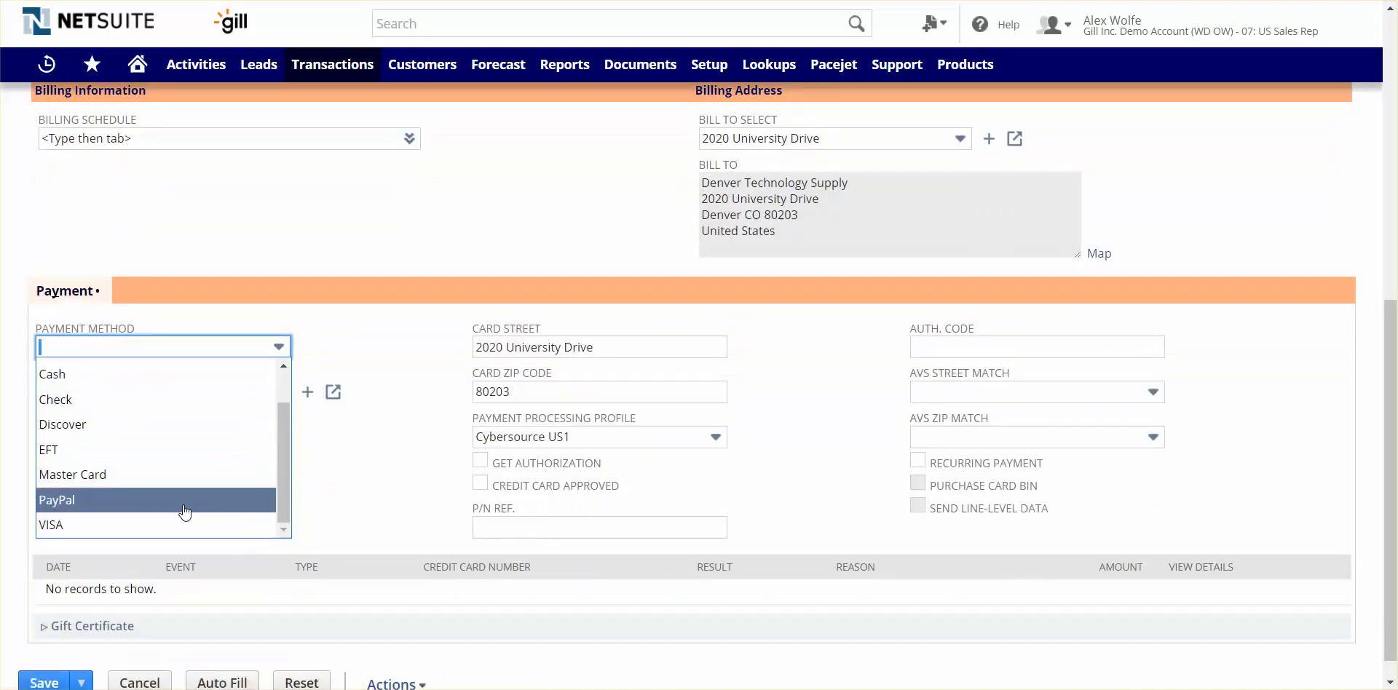
{"action": "left_click", "coordinate": [219, 475]}
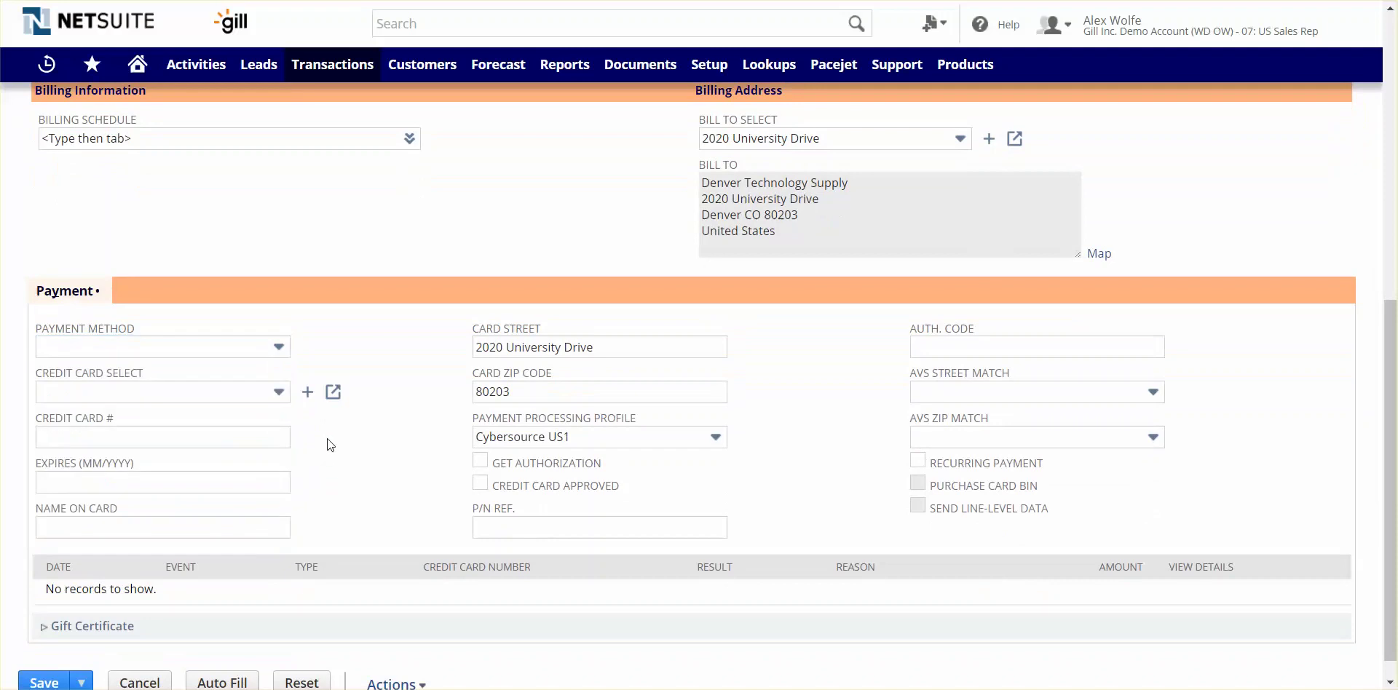
{"action": "left_click", "coordinate": [279, 393]}
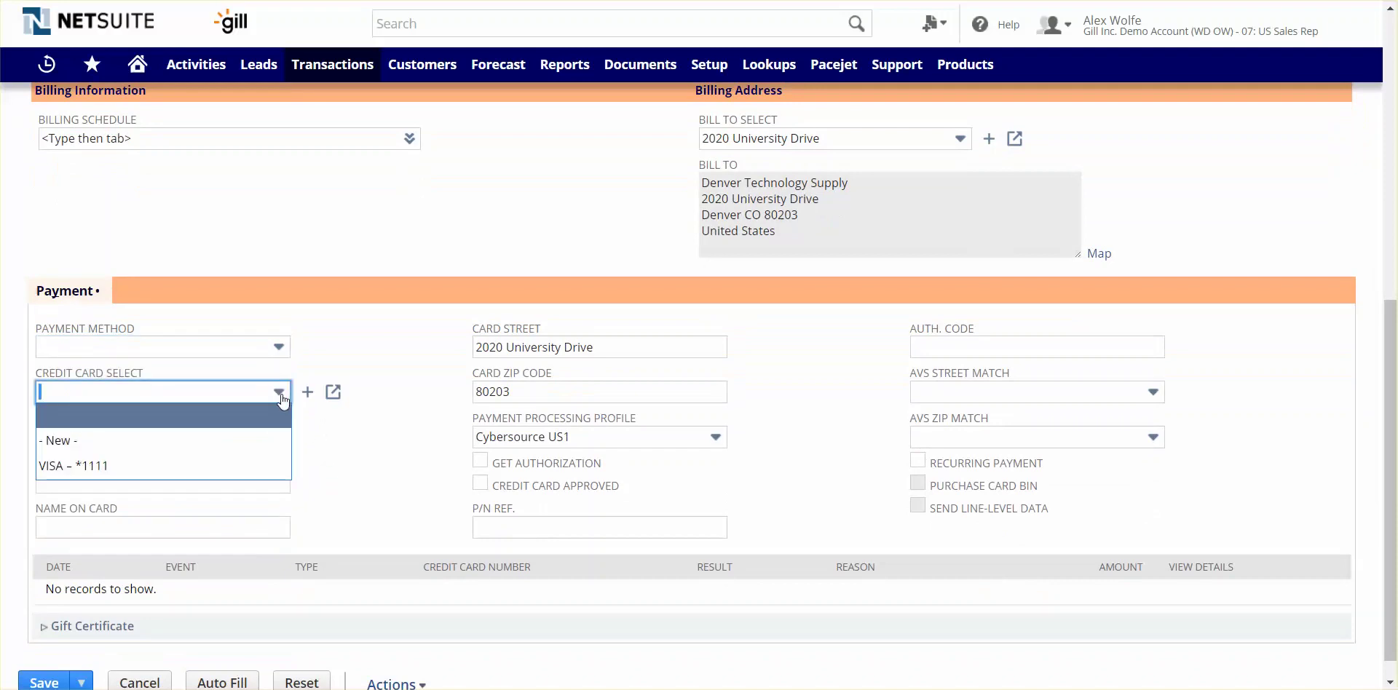
{"action": "left_click", "coordinate": [209, 471]}
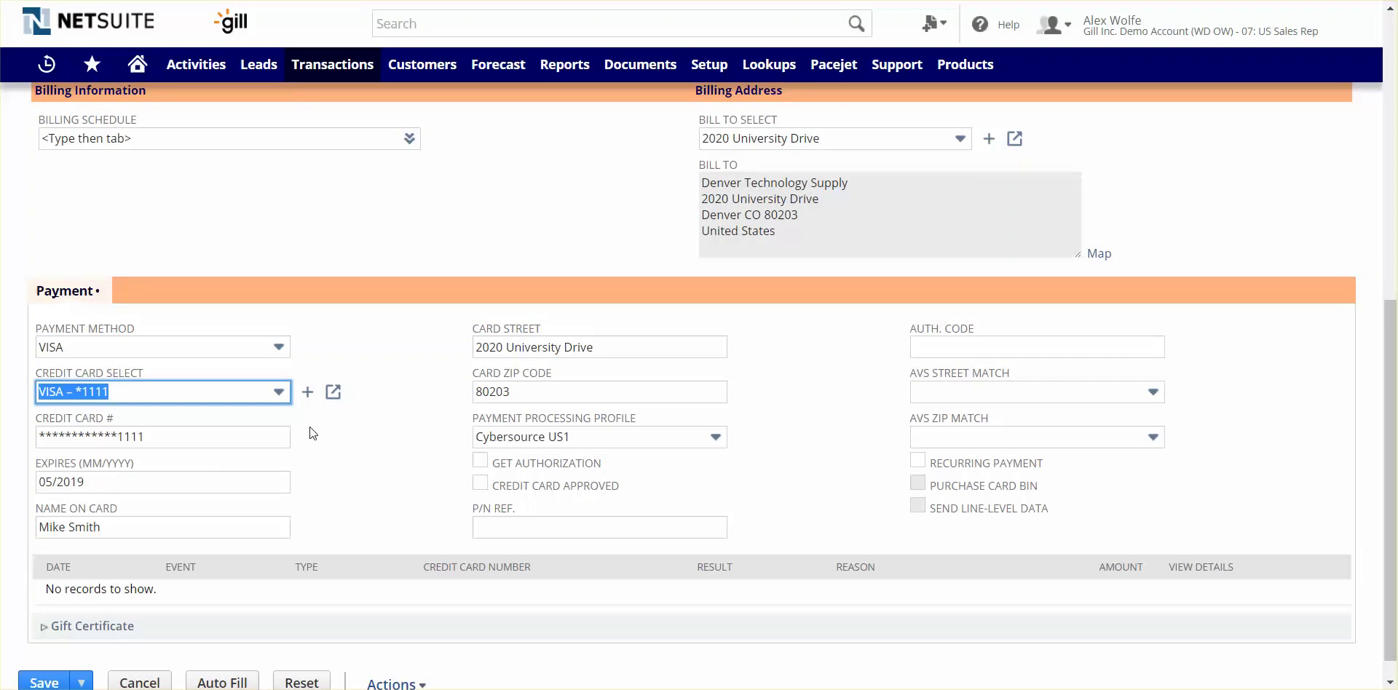
- Reset the Payment Method and Credit Card Select fields to blank
{"action": "left_click", "coordinate": [278, 348]}
{"action": "scroll", "coordinate": [286, 386], "scroll_direction": "up", "scroll_amount": 1}
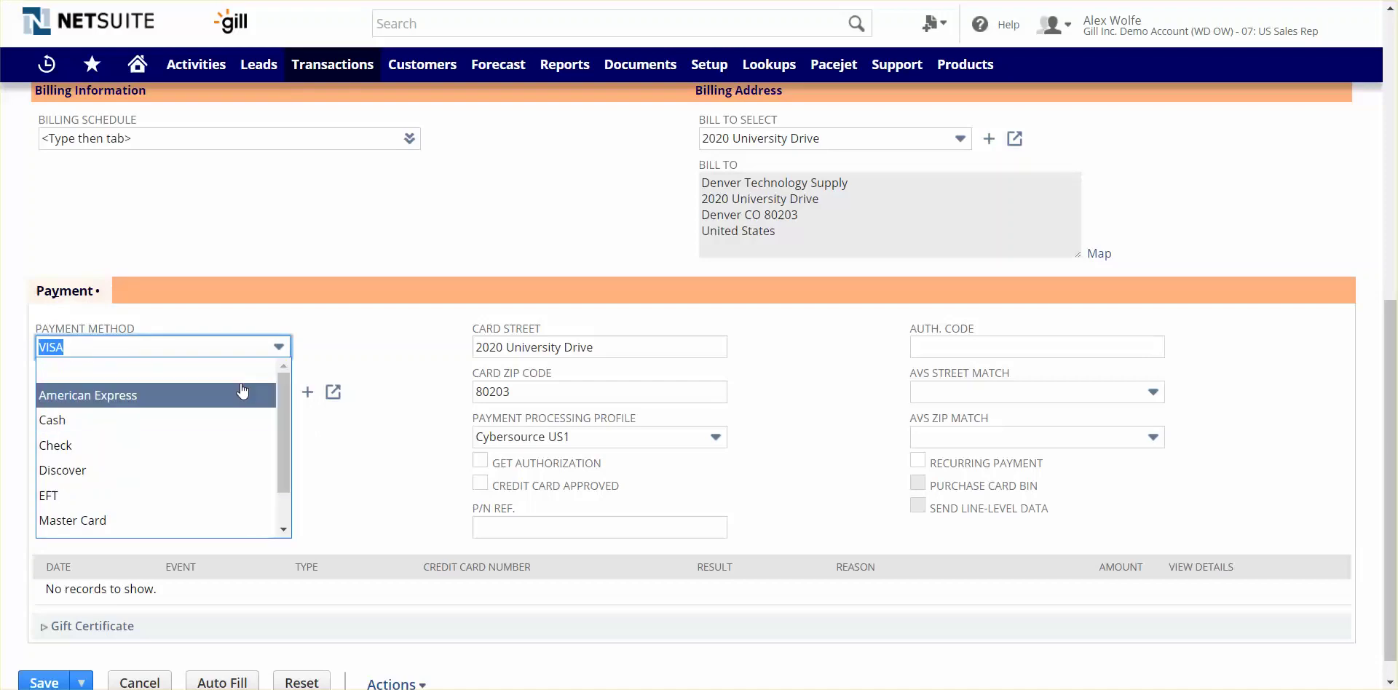
{"action": "left_click", "coordinate": [214, 374]}
{"action": "left_click", "coordinate": [279, 392]}
{"action": "scroll", "coordinate": [285, 407], "scroll_direction": "up", "scroll_amount": 1}
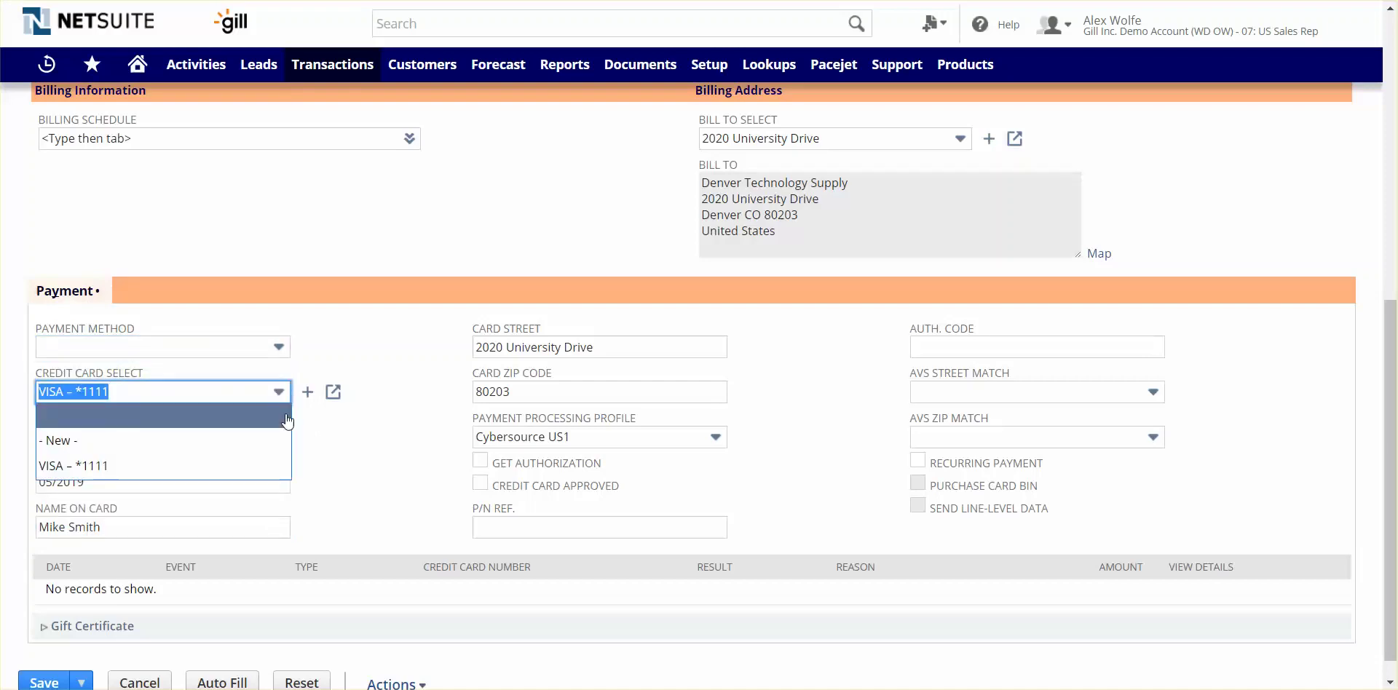
{"action": "left_click", "coordinate": [285, 412]}
{"action": "left_click", "coordinate": [384, 440]}
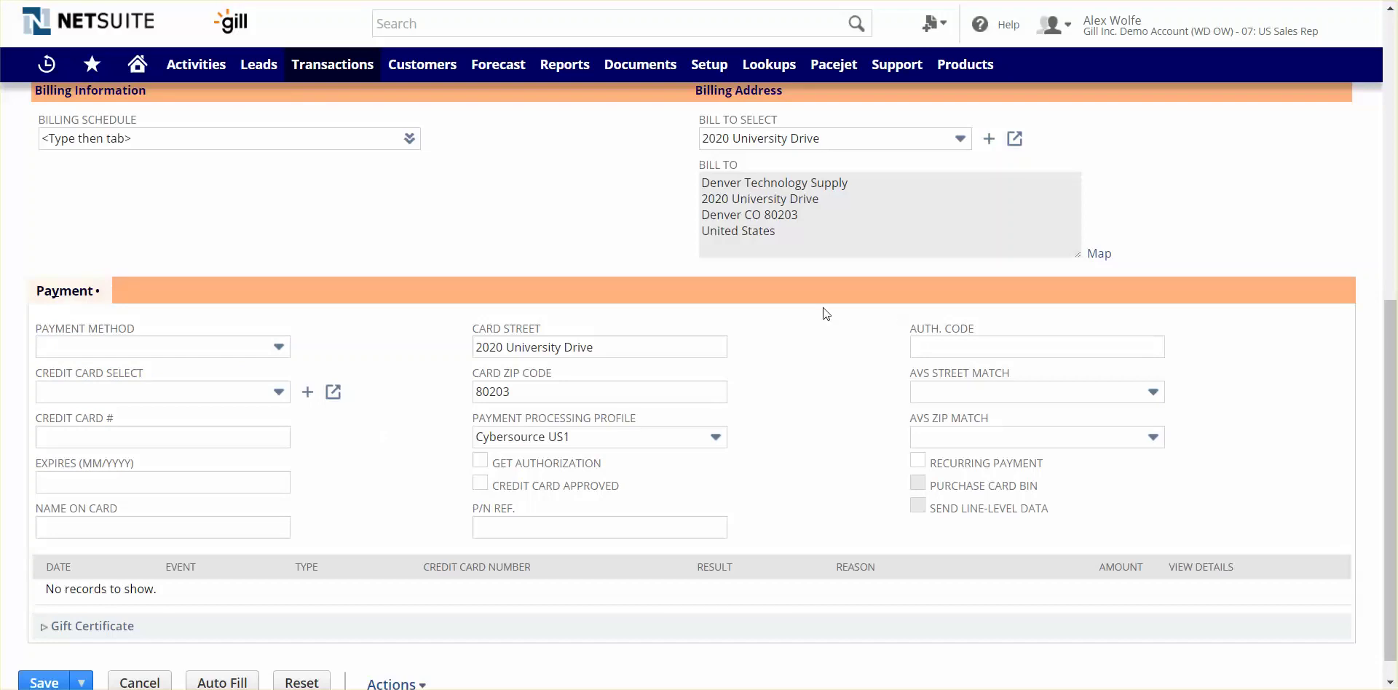
- Save sales order 18851, now Pending Fulfillment with a 4,349.68 total
{"action": "scroll", "coordinate": [466, 335], "scroll_direction": "up", "scroll_amount": 2}
{"action": "scroll", "coordinate": [460, 334], "scroll_direction": "up", "scroll_amount": 6}
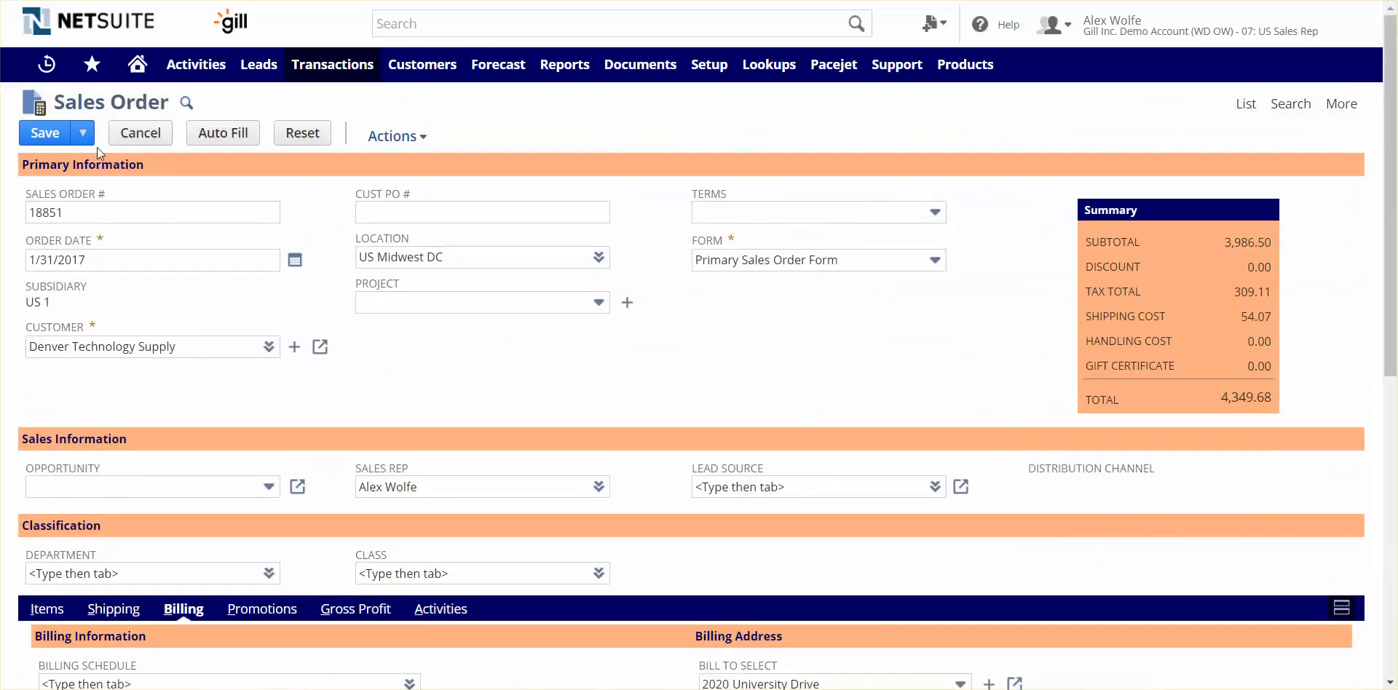
{"action": "mouse_move", "coordinate": [83, 133]}
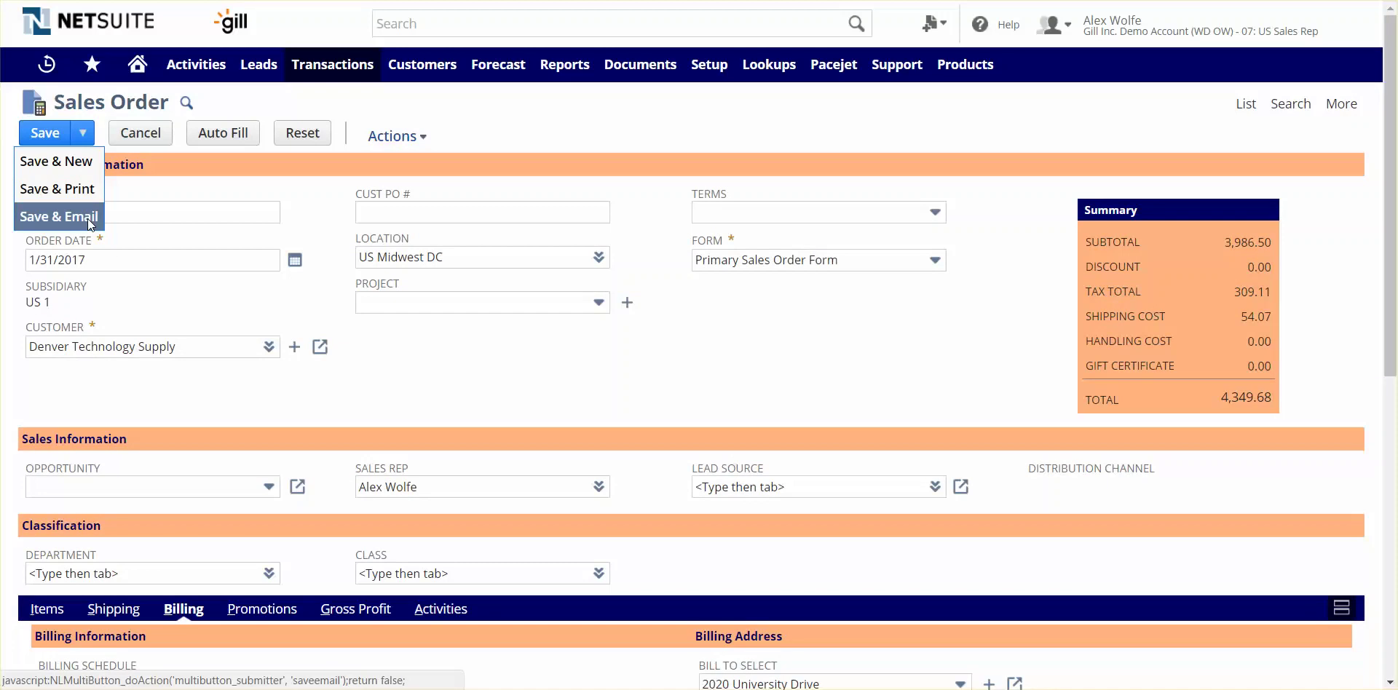
{"action": "left_click", "coordinate": [44, 134]}
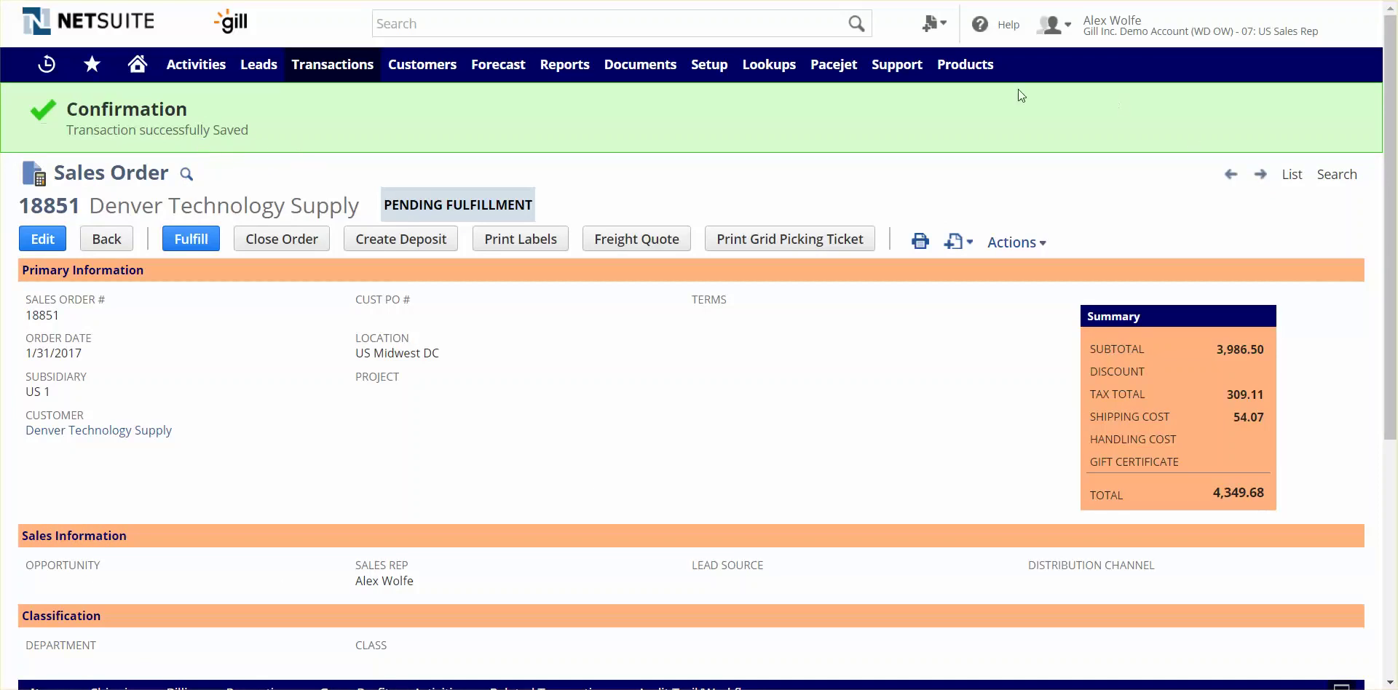
- Switch to the 06: US Midwest DC Whs Operations role
{"action": "mouse_move", "coordinate": [1148, 30]}
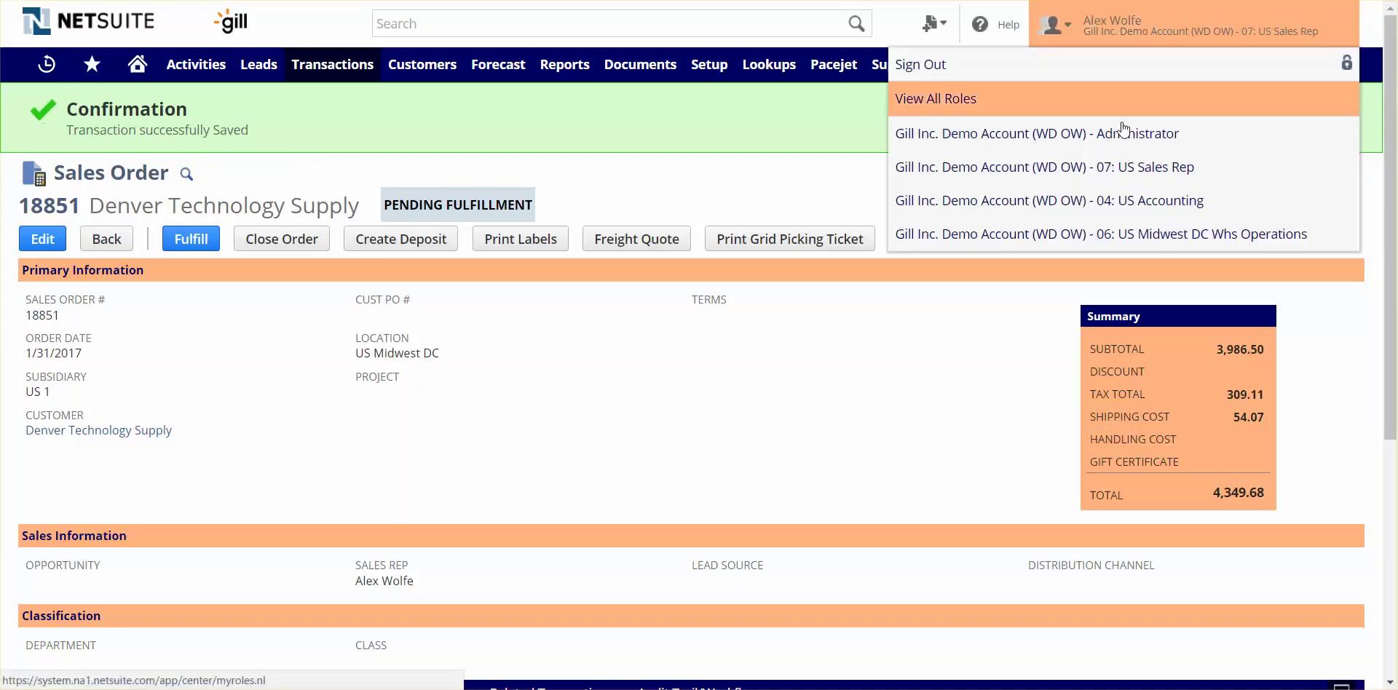
{"action": "left_click", "coordinate": [1143, 236]}
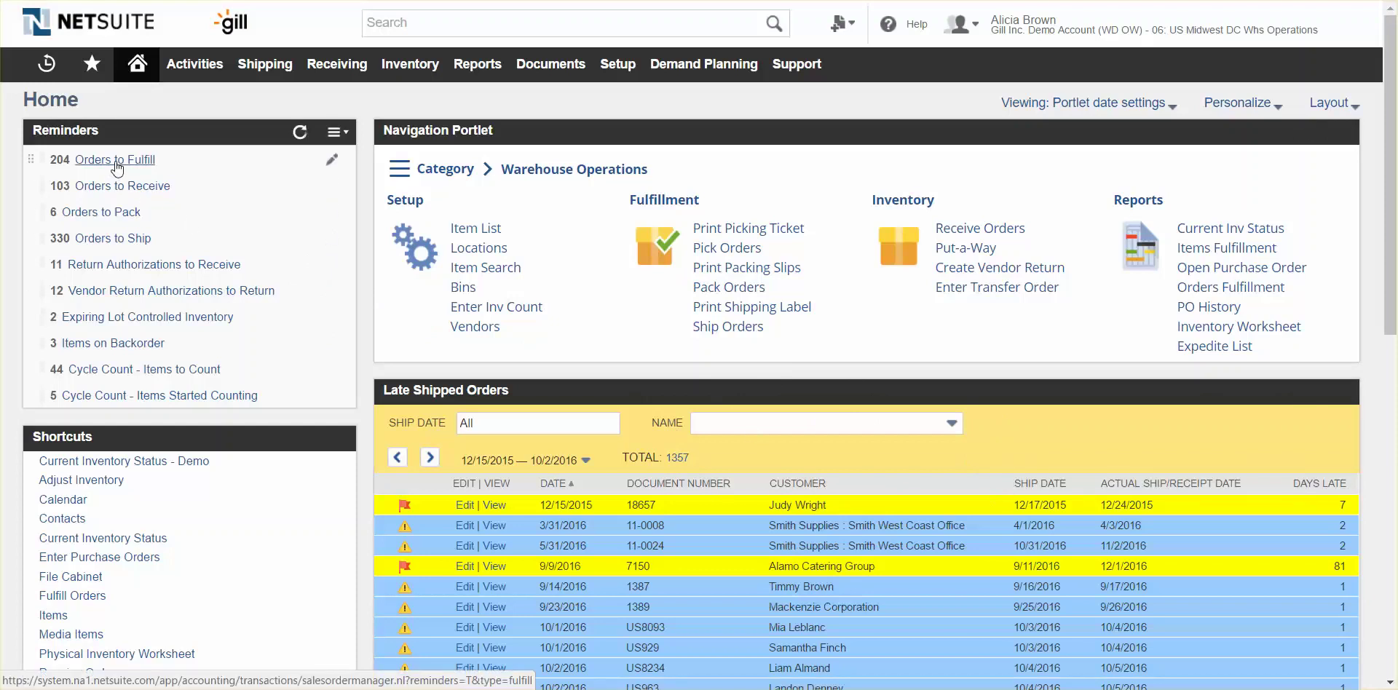
- Open the Orders to Fulfill list from the Reminders portlet
{"action": "left_click", "coordinate": [115, 160]}
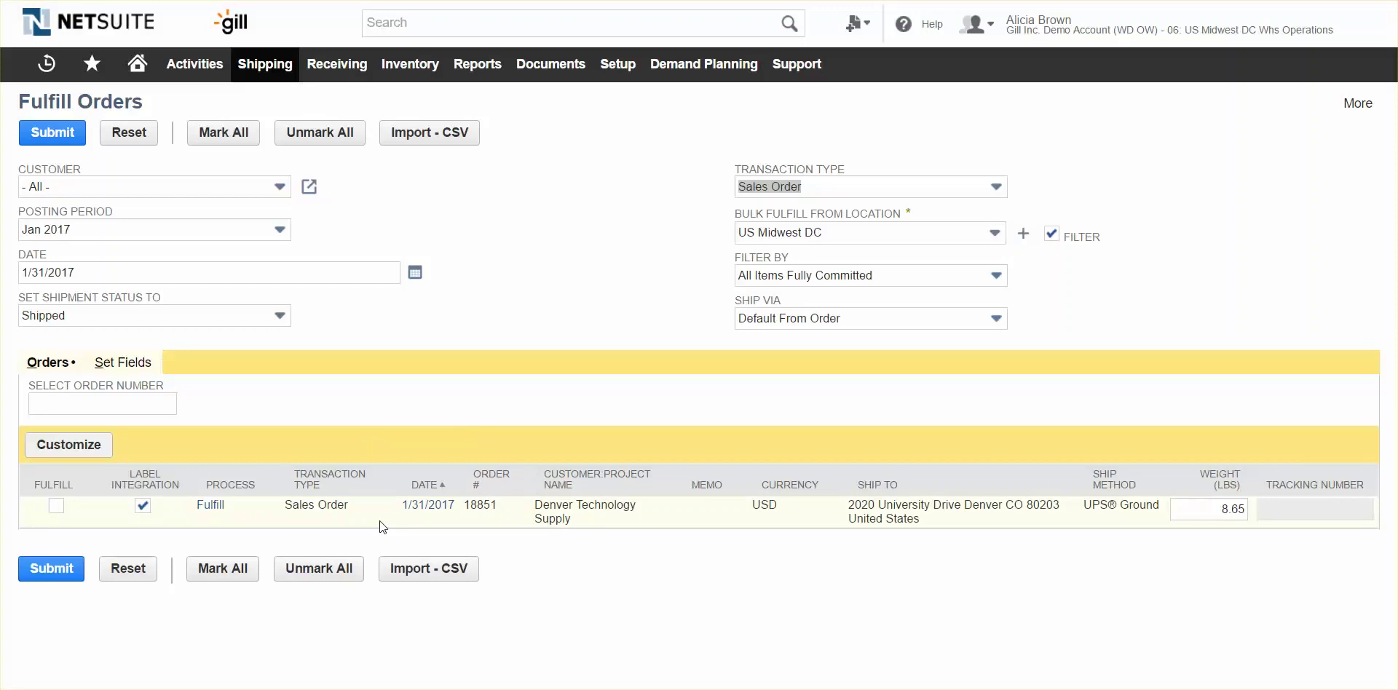
- Open sales order 18851, print its picking ticket, then close the PDF
{"action": "left_click", "coordinate": [431, 508]}
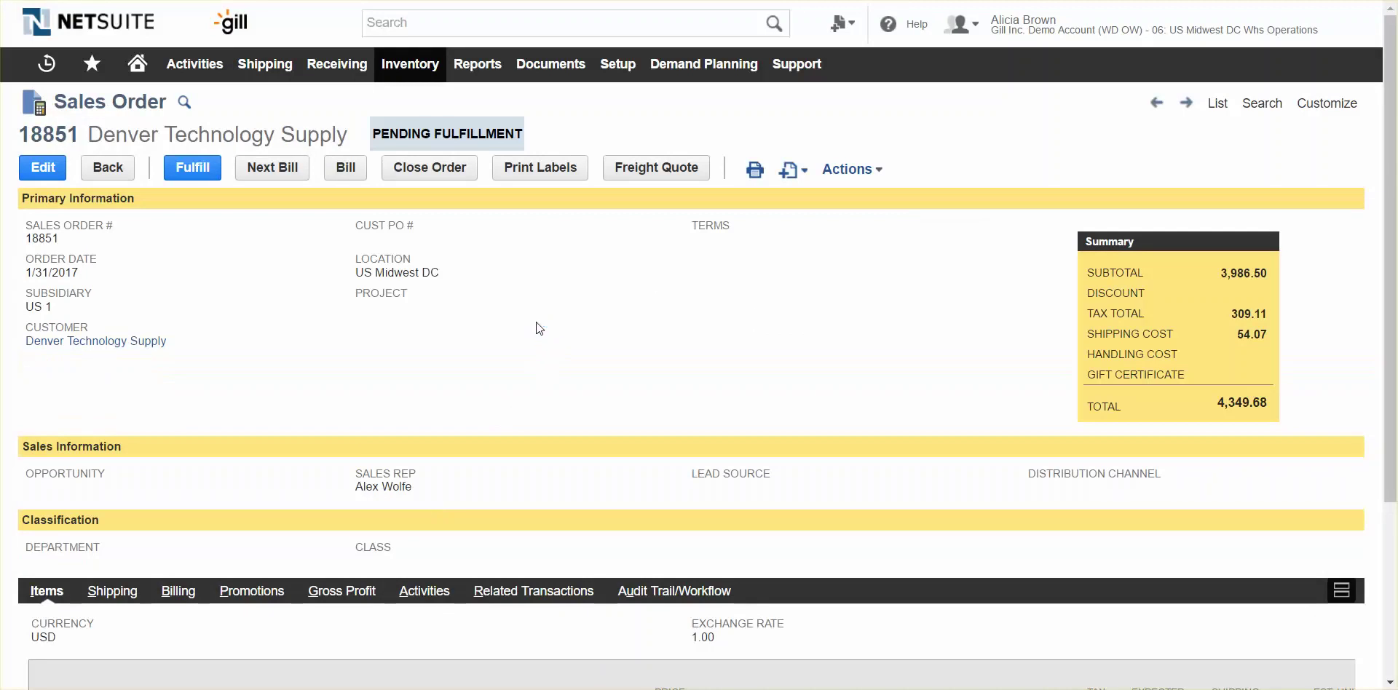
{"action": "mouse_move", "coordinate": [753, 173]}
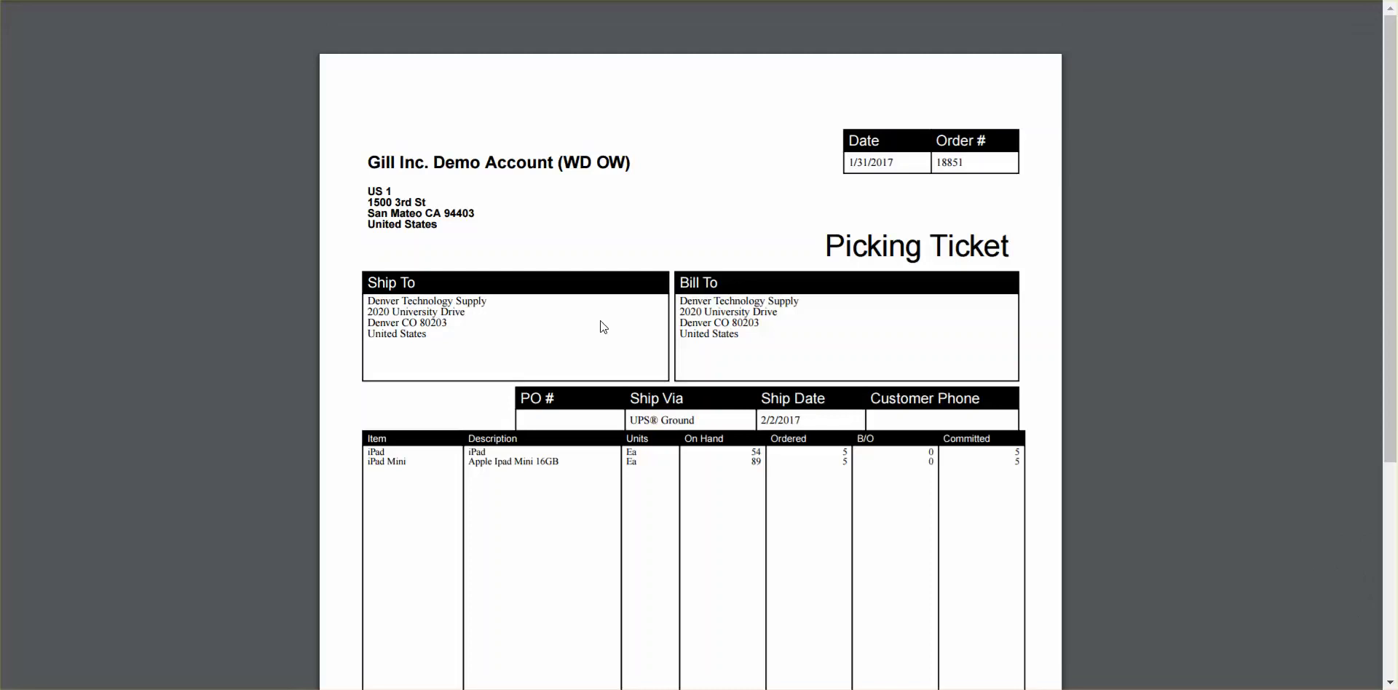
{"action": "key", "text": "ctrl+w"}
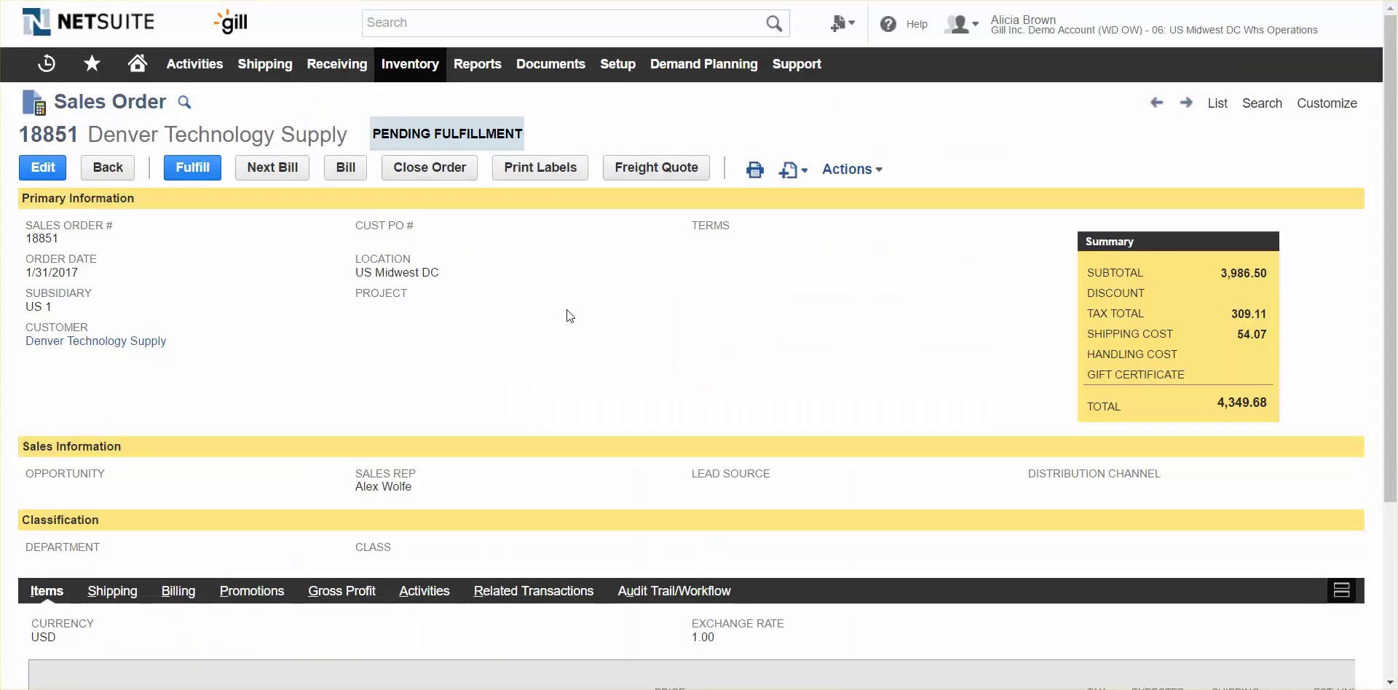
- Fulfill order 18851 for 5 iPads and 5 iPad Minis, keeping status Shipped
{"action": "left_click", "coordinate": [199, 170]}
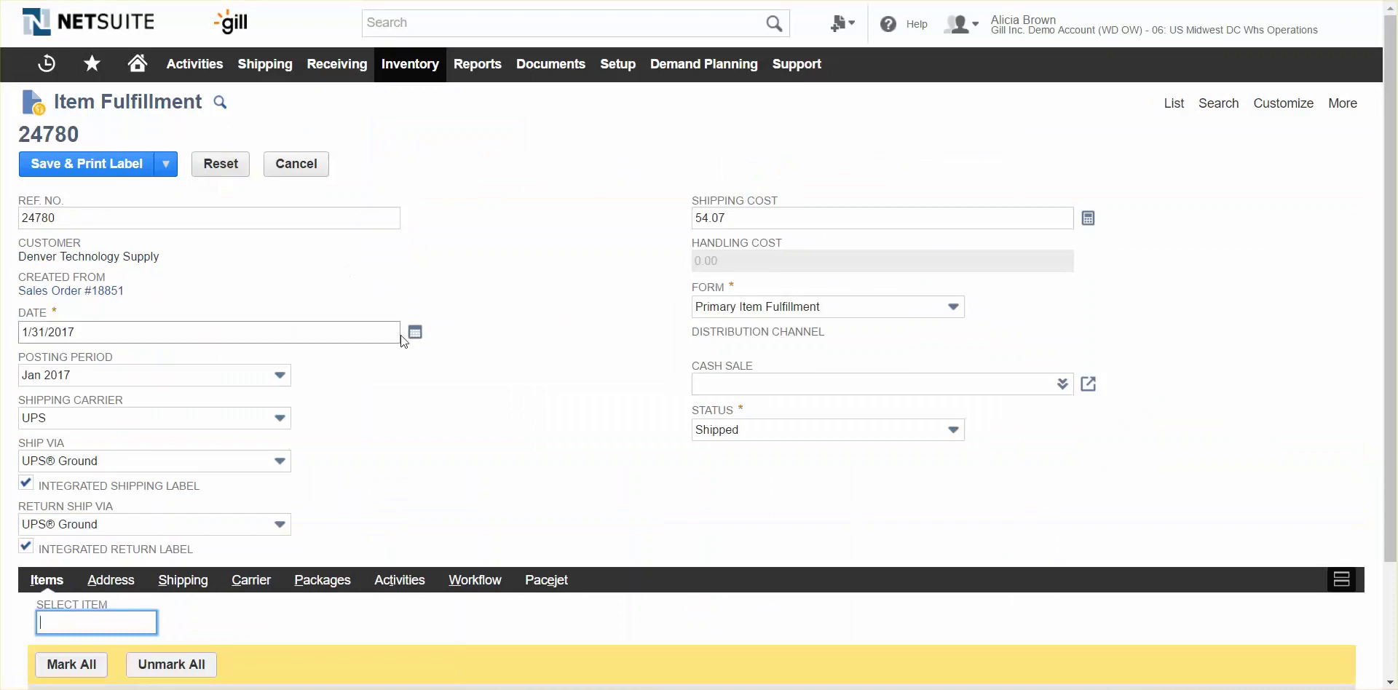
{"action": "scroll", "coordinate": [364, 373], "scroll_direction": "down", "scroll_amount": 1}
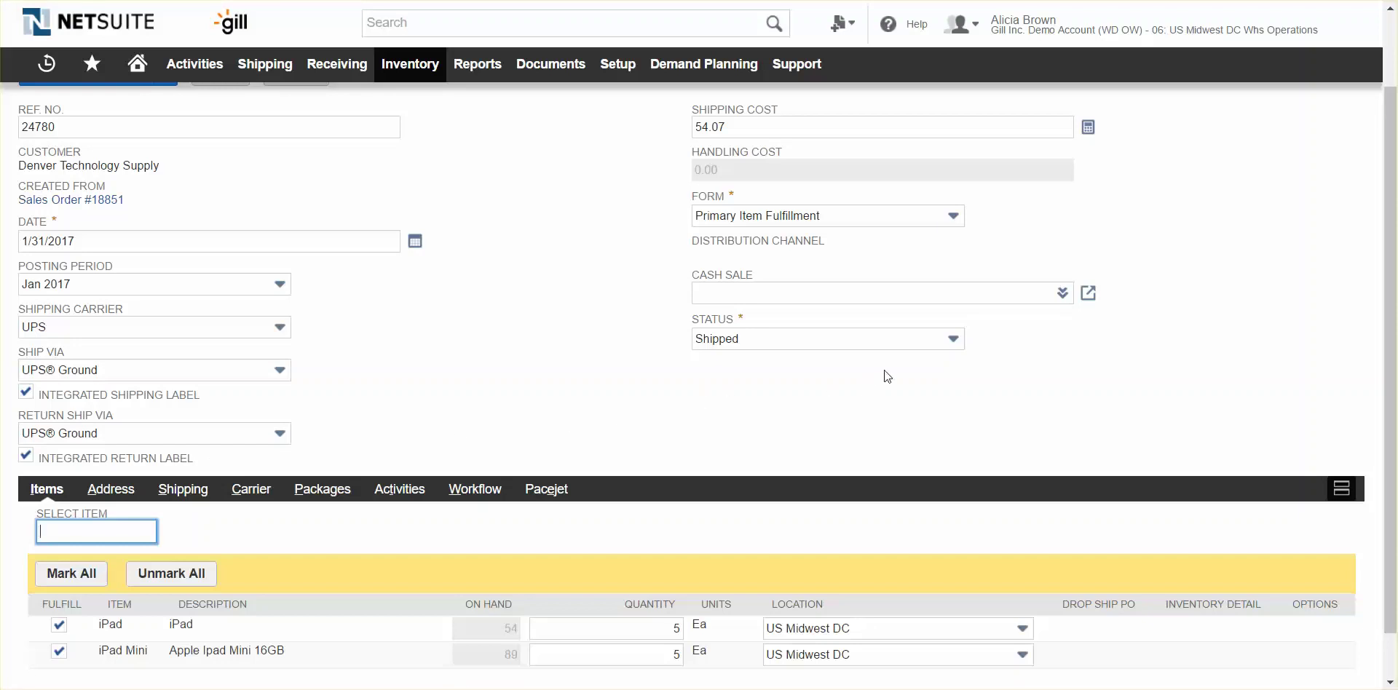
{"action": "left_click", "coordinate": [914, 340]}
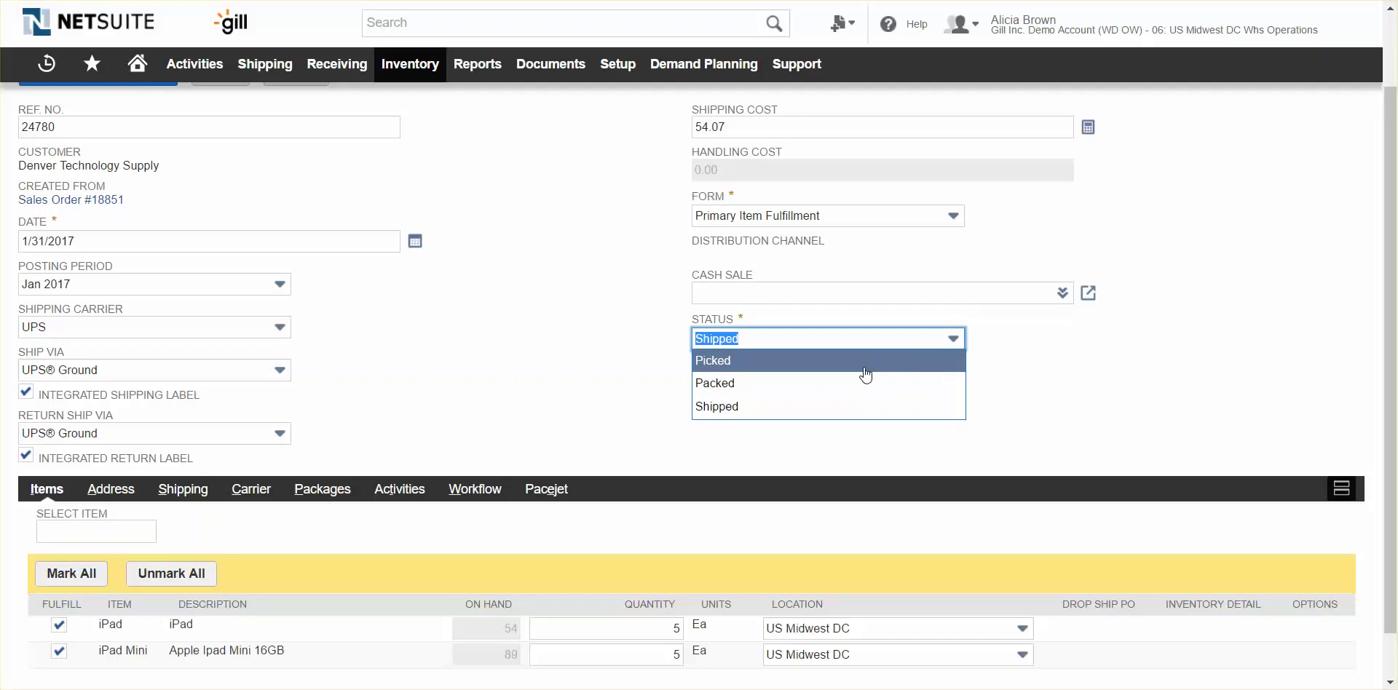
{"action": "left_click", "coordinate": [769, 414]}
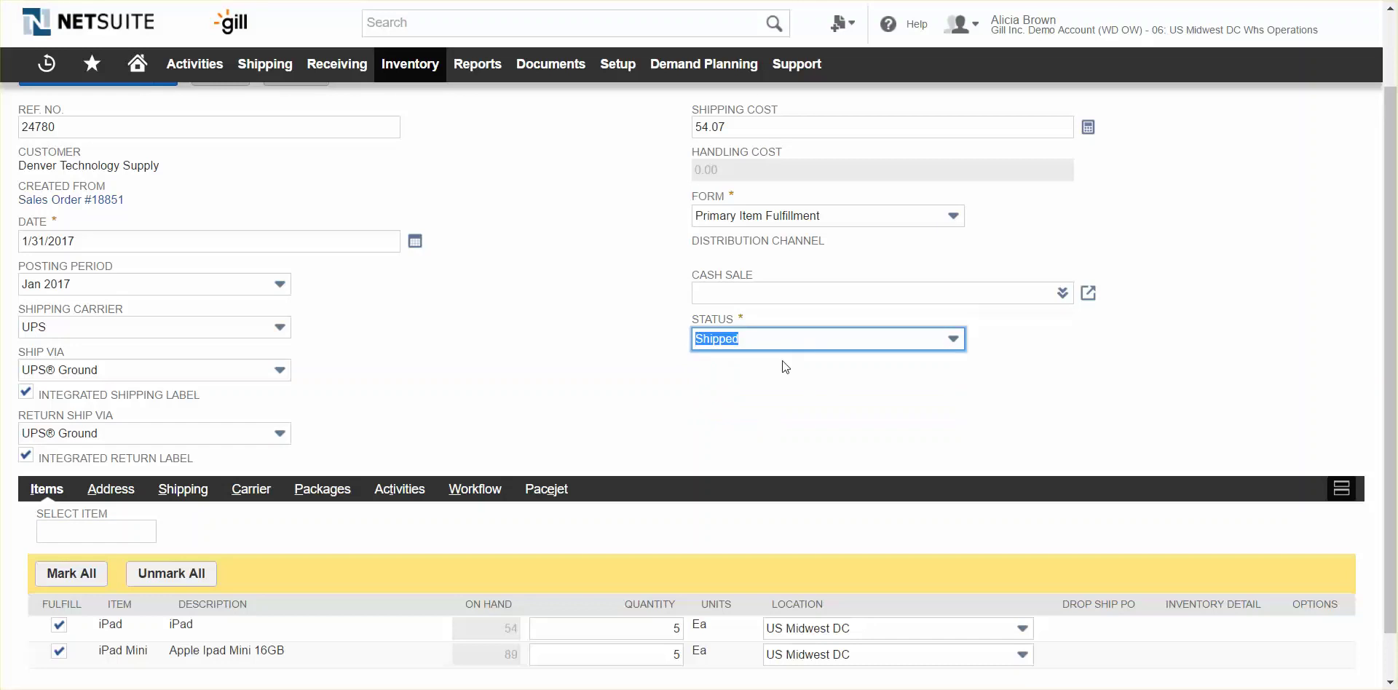
{"action": "scroll", "coordinate": [684, 414], "scroll_direction": "down", "scroll_amount": 1}
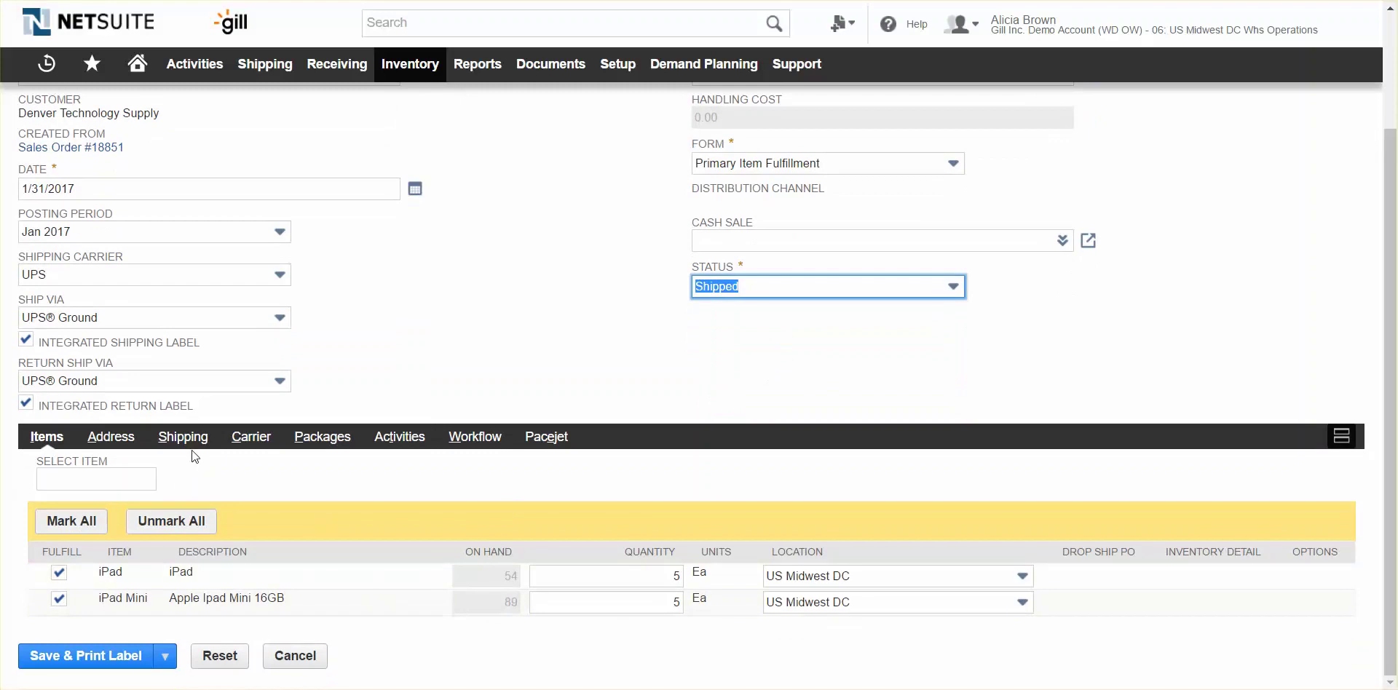
- Set package 1's contents description to 'iPads' and save the package line
{"action": "left_click", "coordinate": [322, 439]}
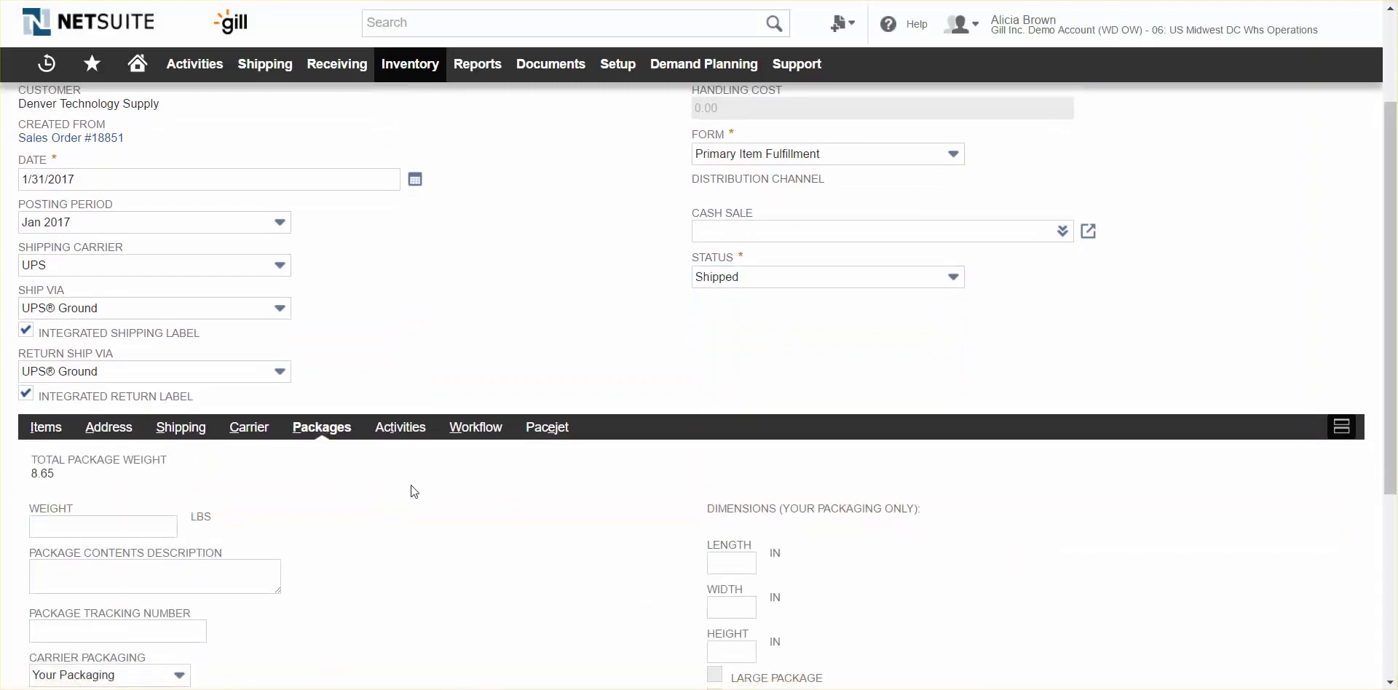
{"action": "scroll", "coordinate": [358, 400], "scroll_direction": "down", "scroll_amount": 3}
{"action": "scroll", "coordinate": [358, 400], "scroll_direction": "down", "scroll_amount": 2}
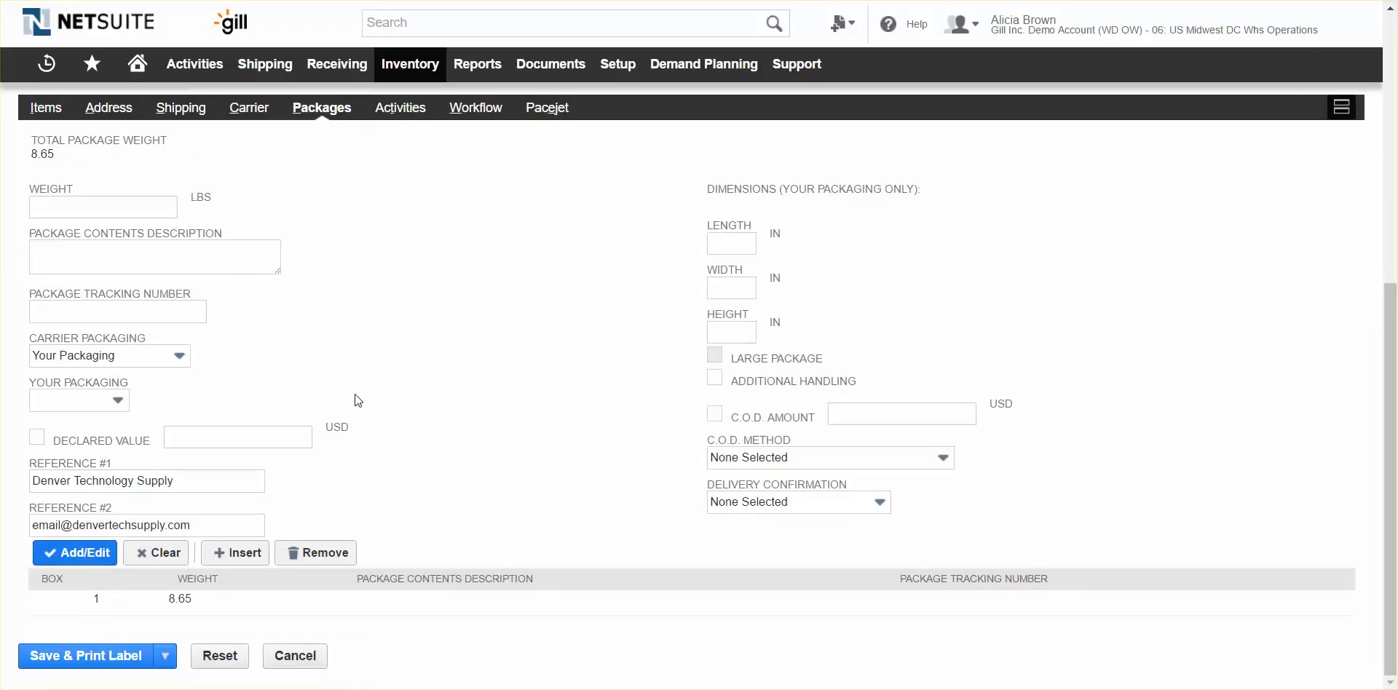
{"action": "left_click", "coordinate": [222, 608]}
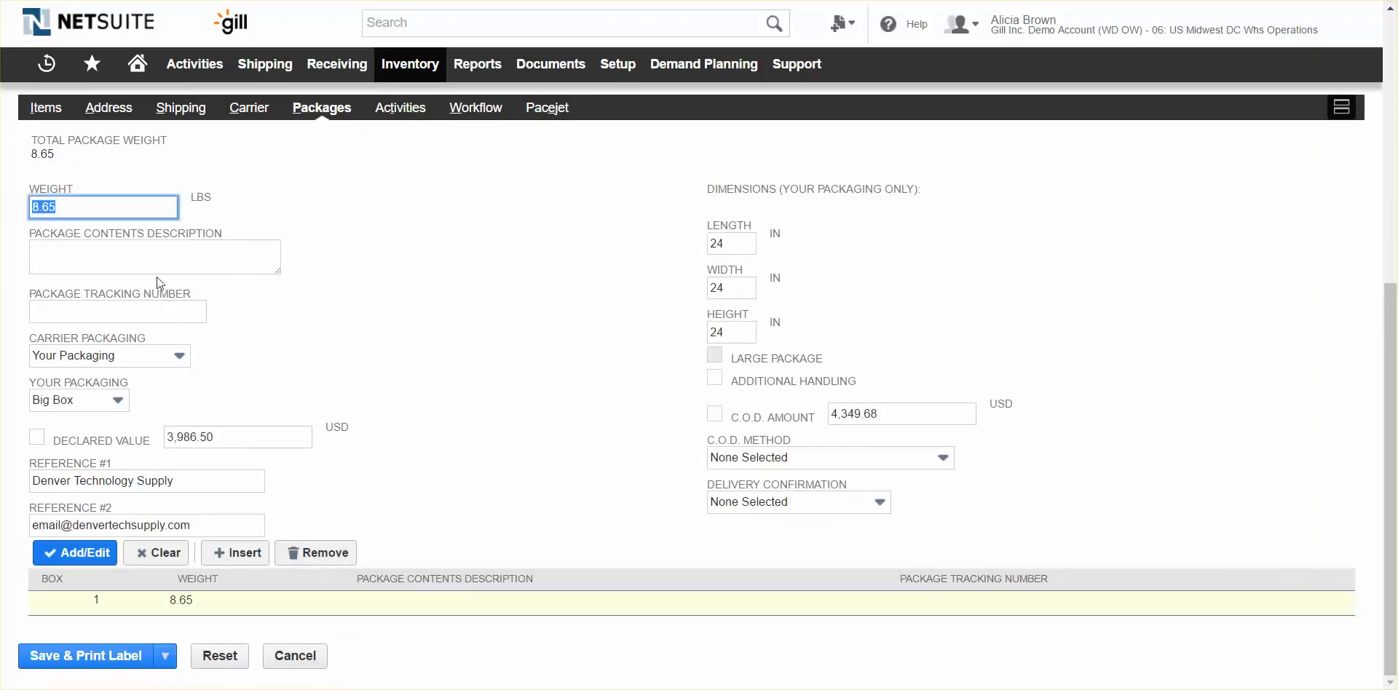
{"action": "left_click", "coordinate": [145, 256]}
{"action": "type", "text": "ip"}
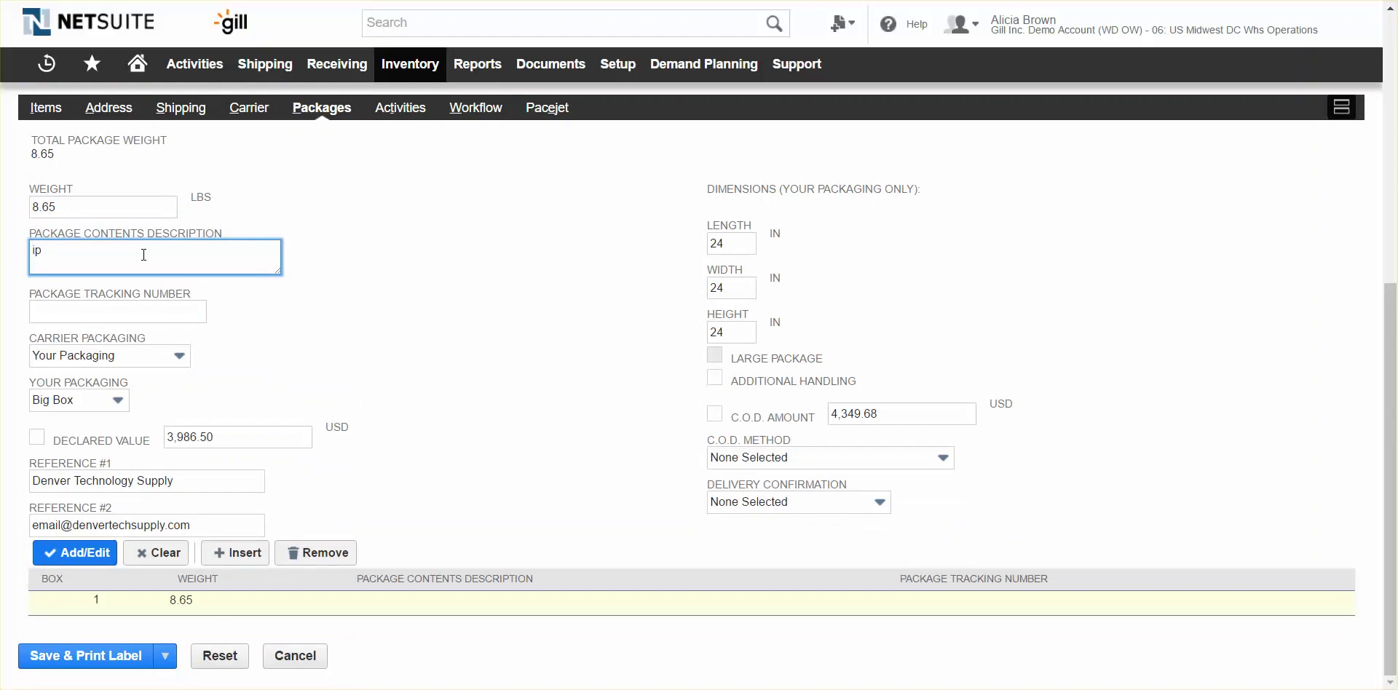
{"action": "key", "text": "BackSpace"}
{"action": "type", "text": "Pads"}
{"action": "left_click", "coordinate": [73, 554]}
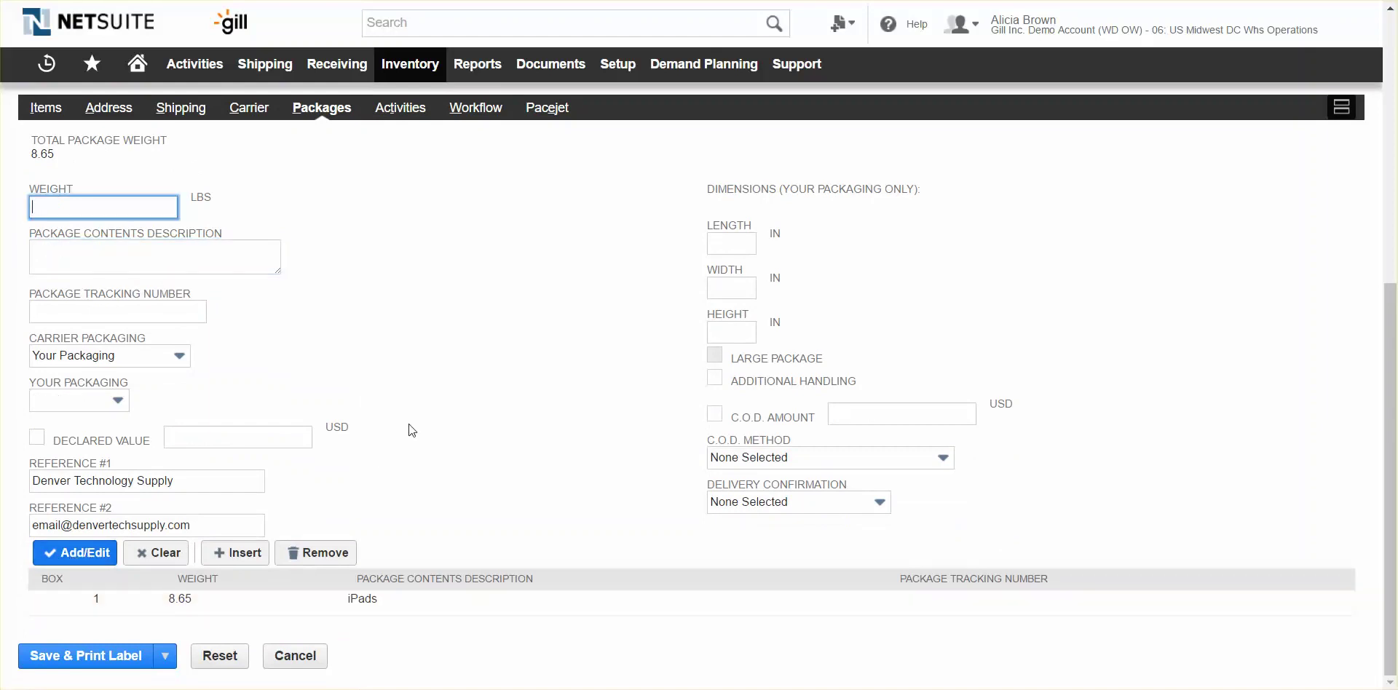
{"action": "scroll", "coordinate": [412, 430], "scroll_direction": "up", "scroll_amount": 6}
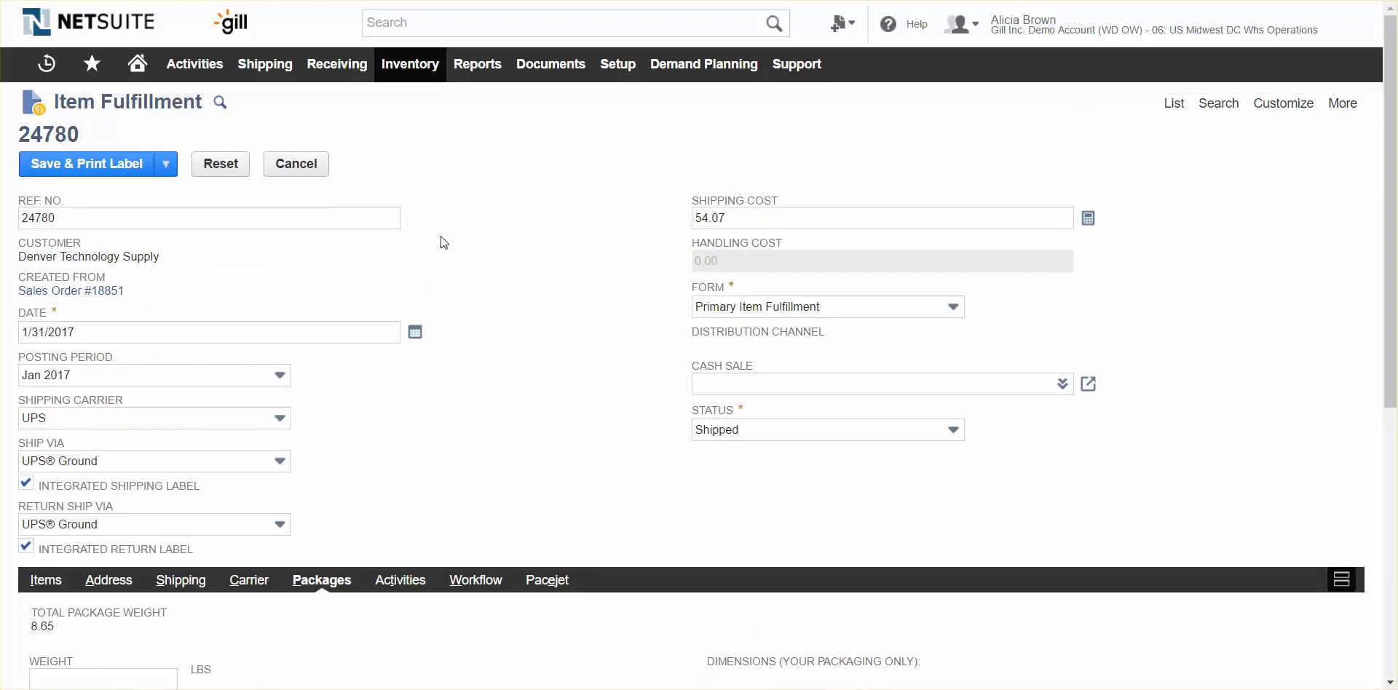
- Save fulfillment 24780 as Shipped and look over the generated UPS Ground shipping and return labels
{"action": "left_click", "coordinate": [124, 163]}
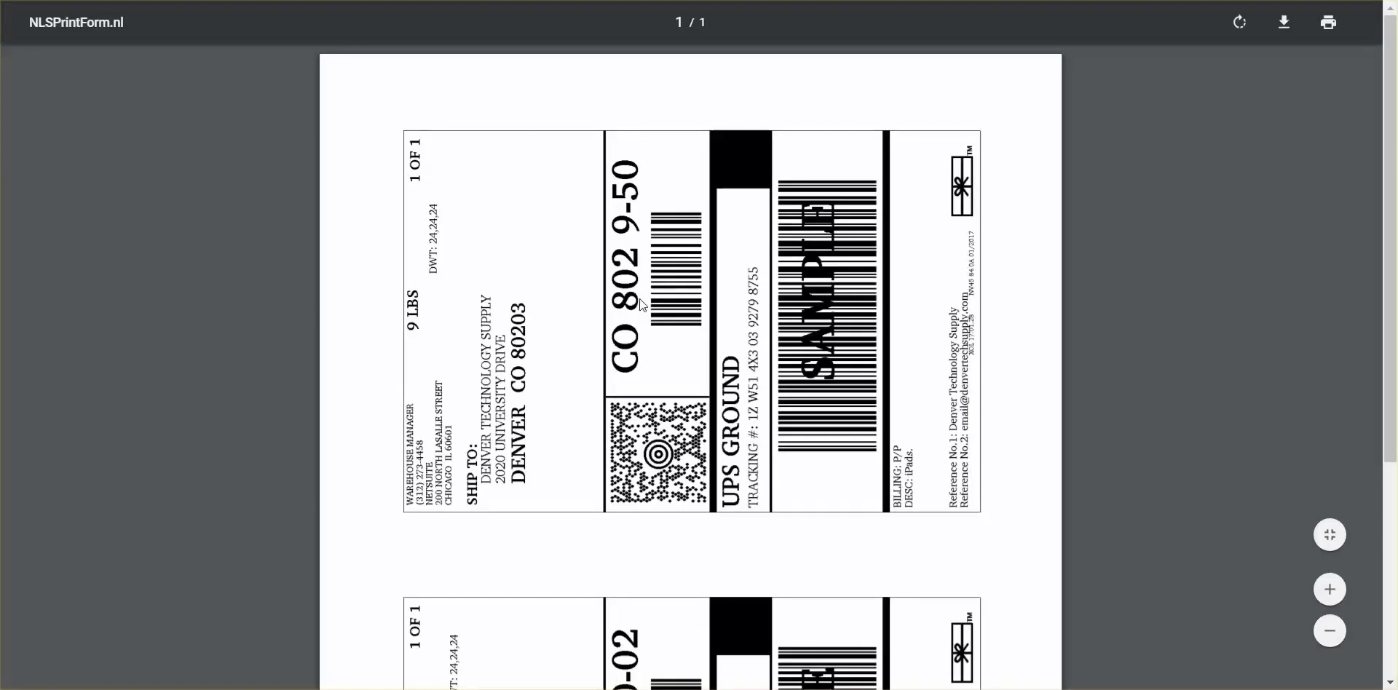
{"action": "scroll", "coordinate": [643, 305], "scroll_direction": "down", "scroll_amount": 1}
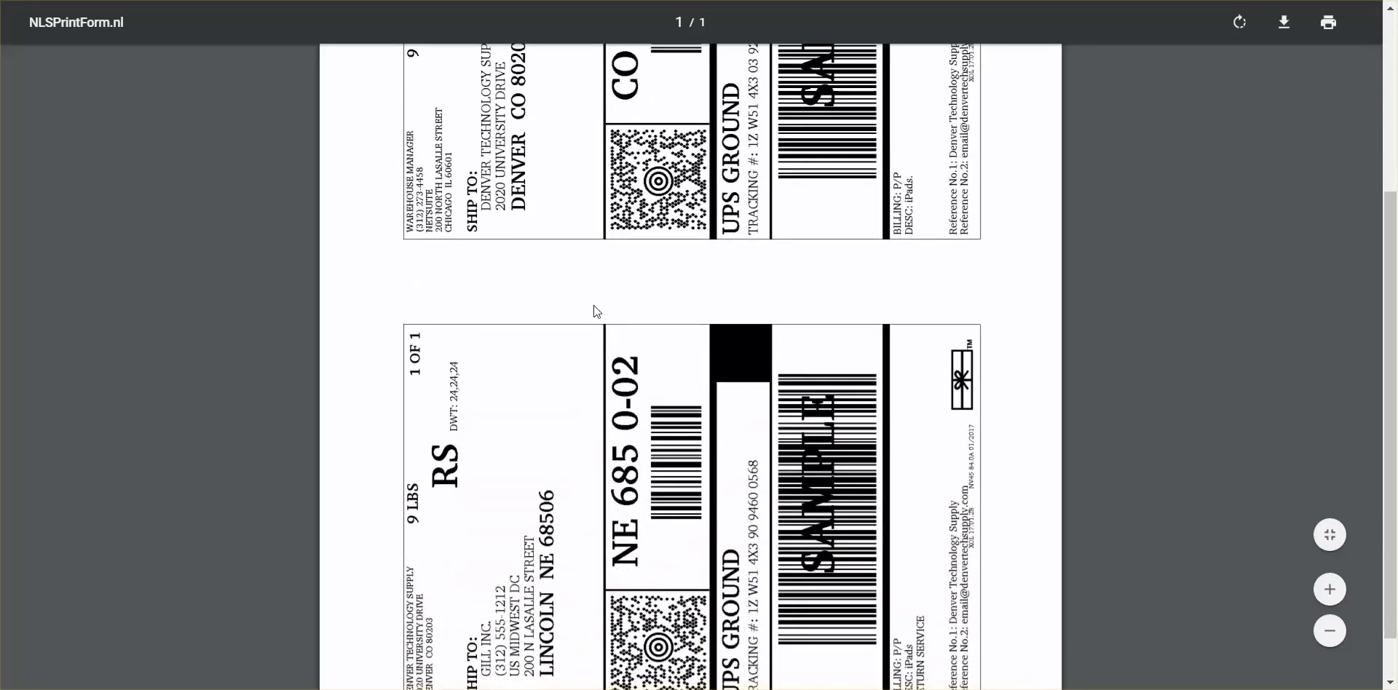
{"action": "scroll", "coordinate": [597, 311], "scroll_direction": "down", "scroll_amount": 1}
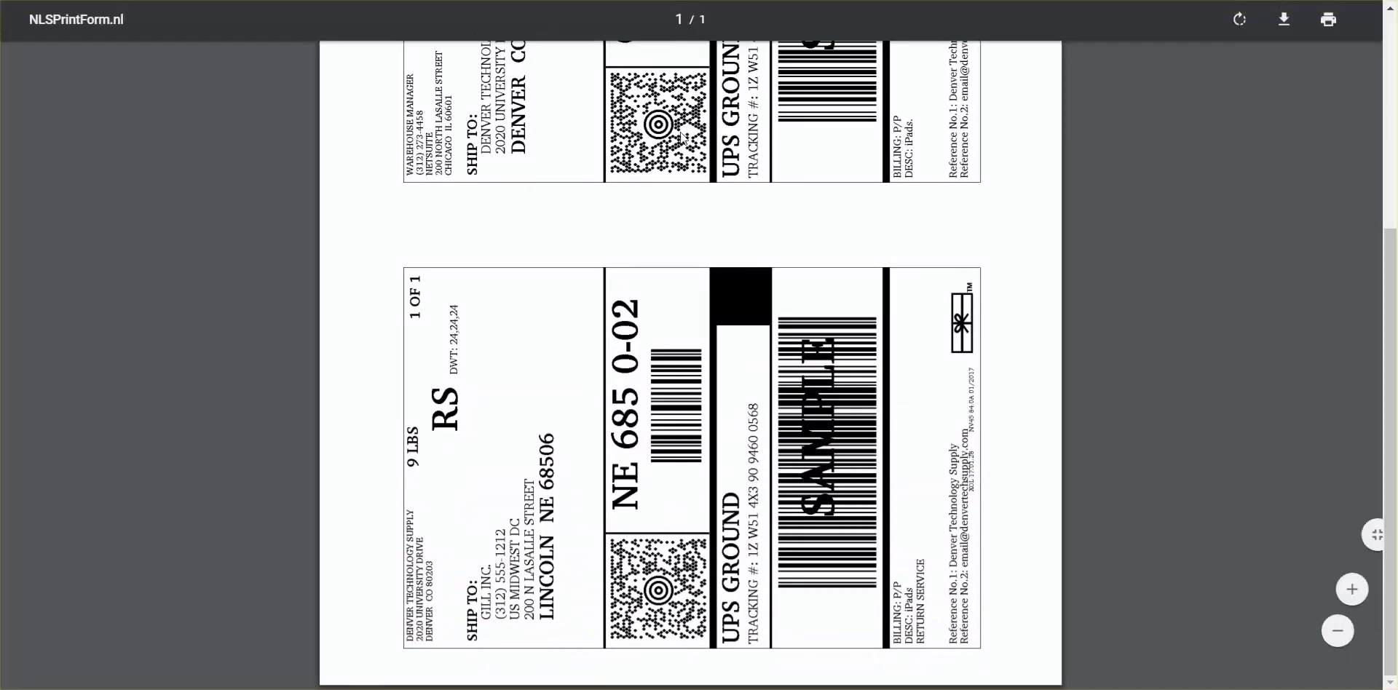
{"action": "key", "text": "ctrl+w"}
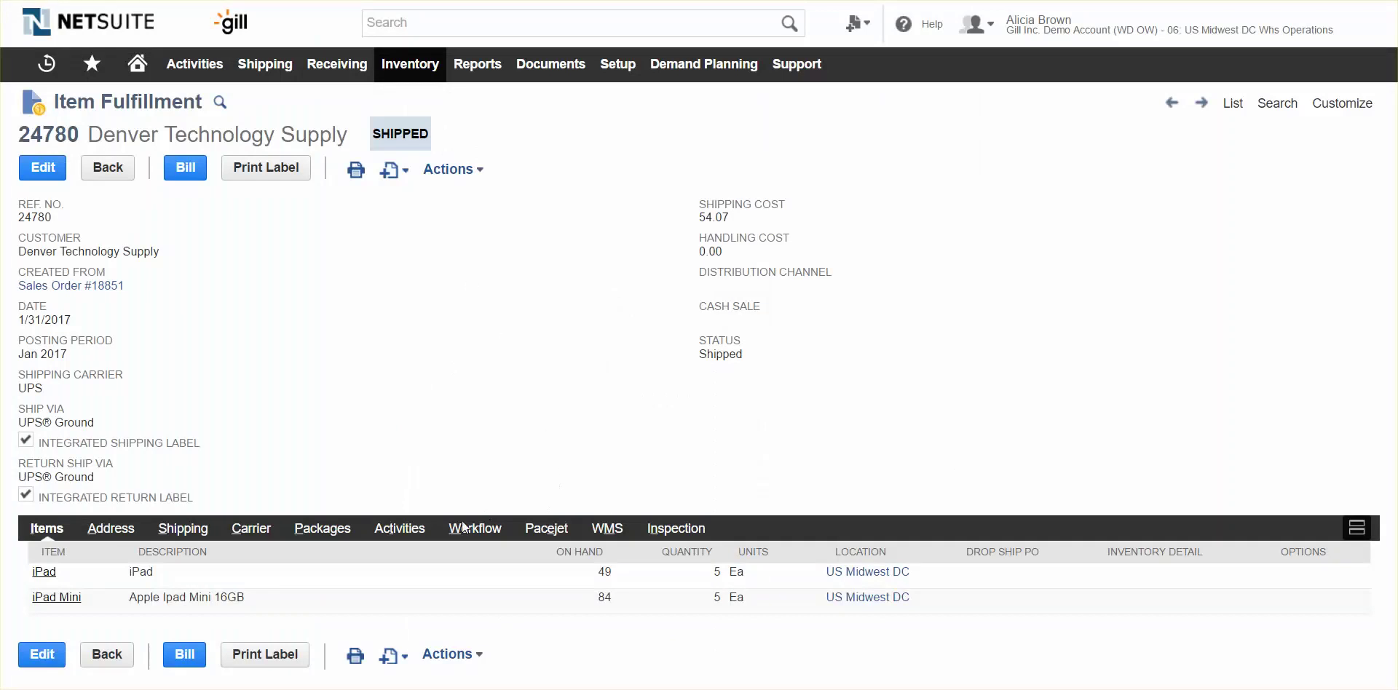
- Check package tracking, then show the 'Your order no. 18851 has been fulfilled' email under Activities > Messages
{"action": "left_click", "coordinate": [331, 535]}
{"action": "scroll", "coordinate": [589, 536], "scroll_direction": "down", "scroll_amount": 2}
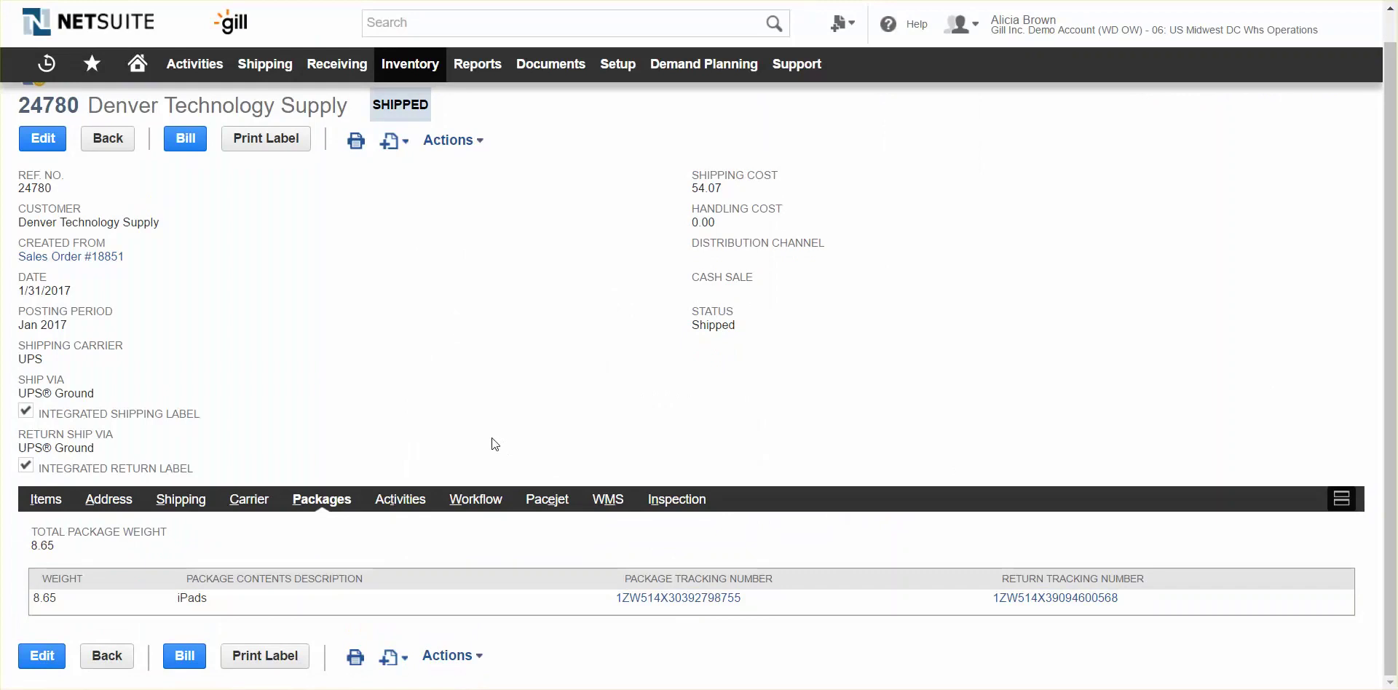
{"action": "left_click", "coordinate": [401, 500]}
{"action": "left_click", "coordinate": [397, 534]}
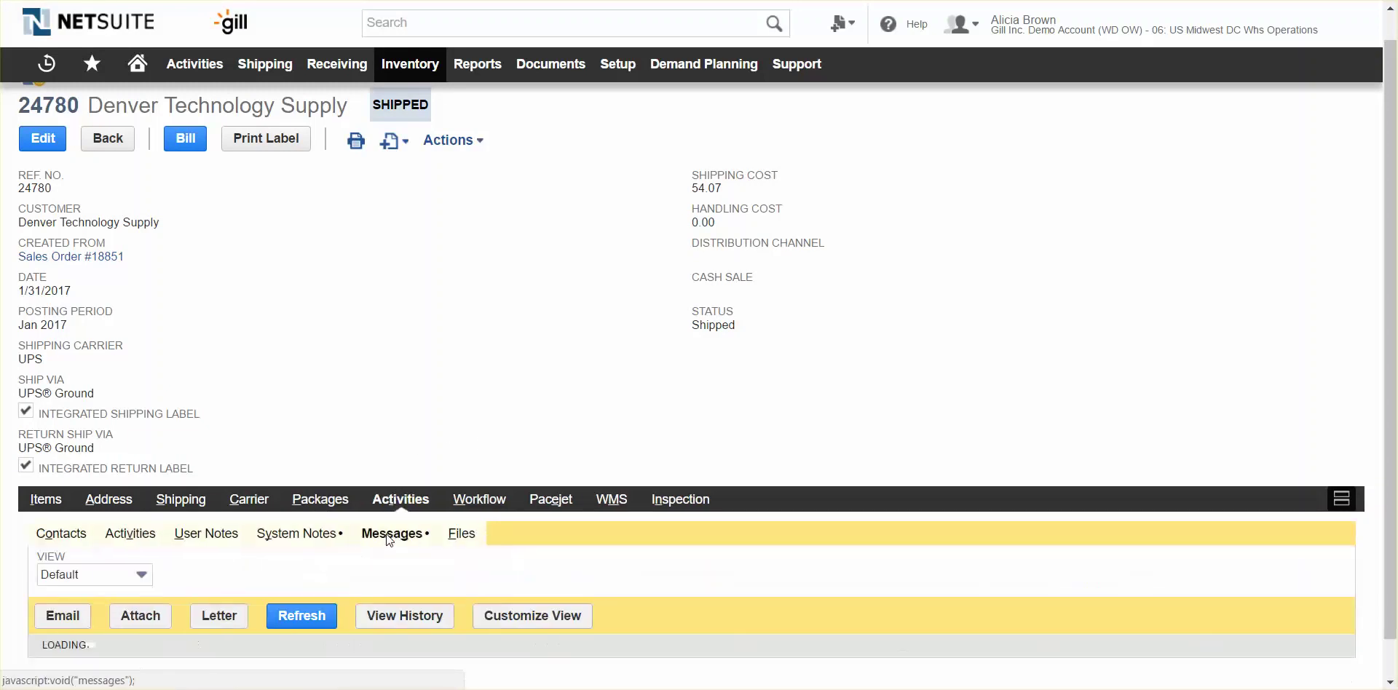
{"action": "scroll", "coordinate": [440, 459], "scroll_direction": "down", "scroll_amount": 1}
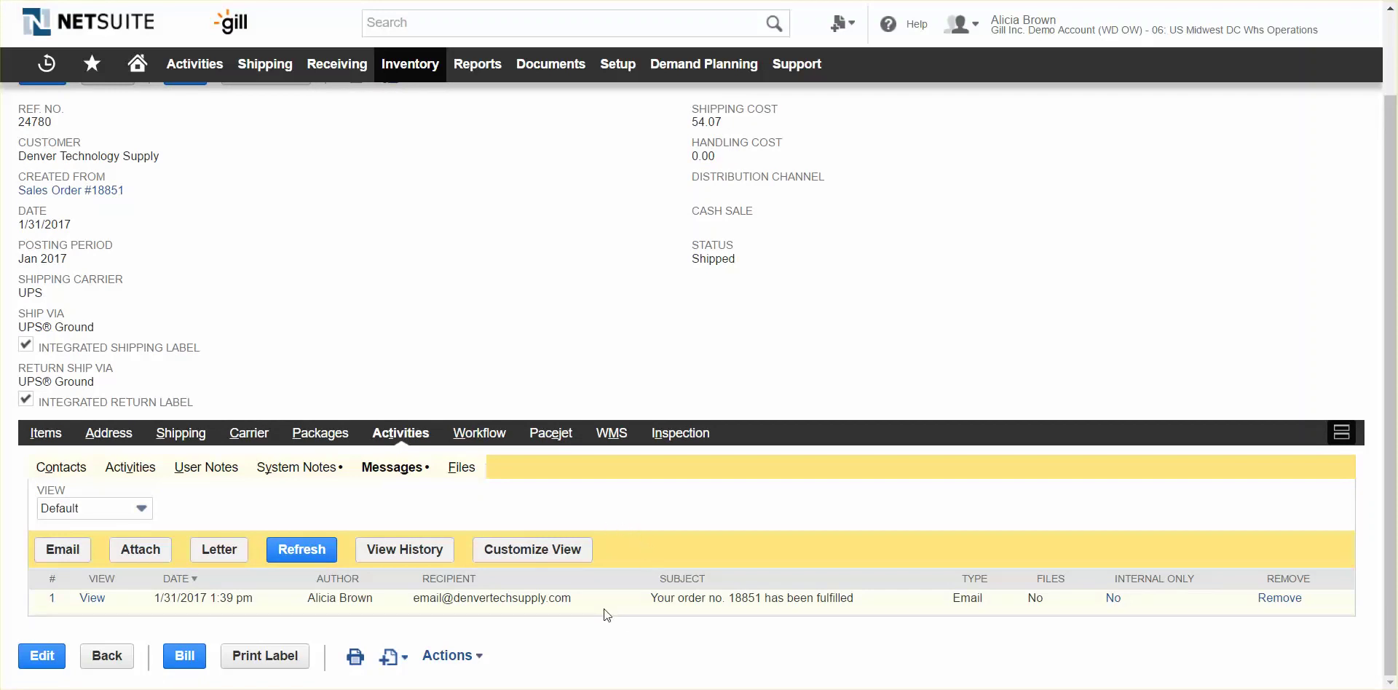
{"action": "left_click", "coordinate": [92, 600]}
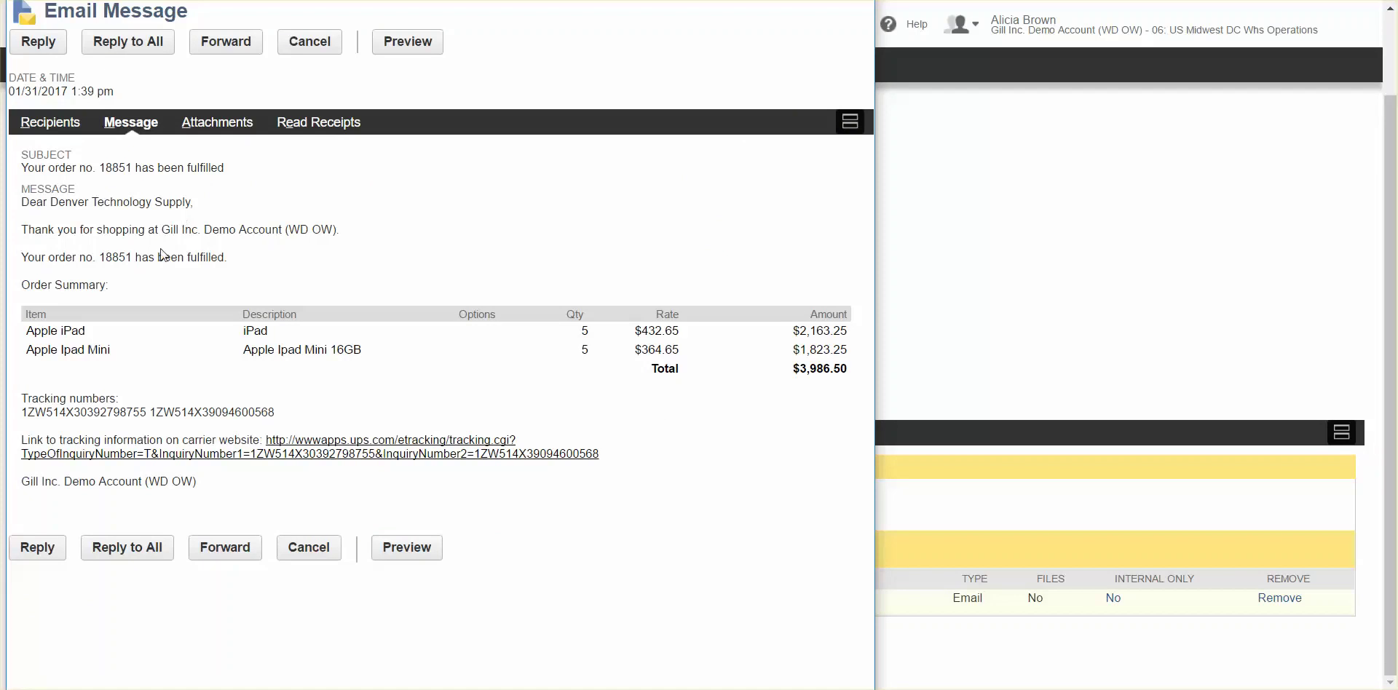
{"action": "left_click", "coordinate": [333, 456]}
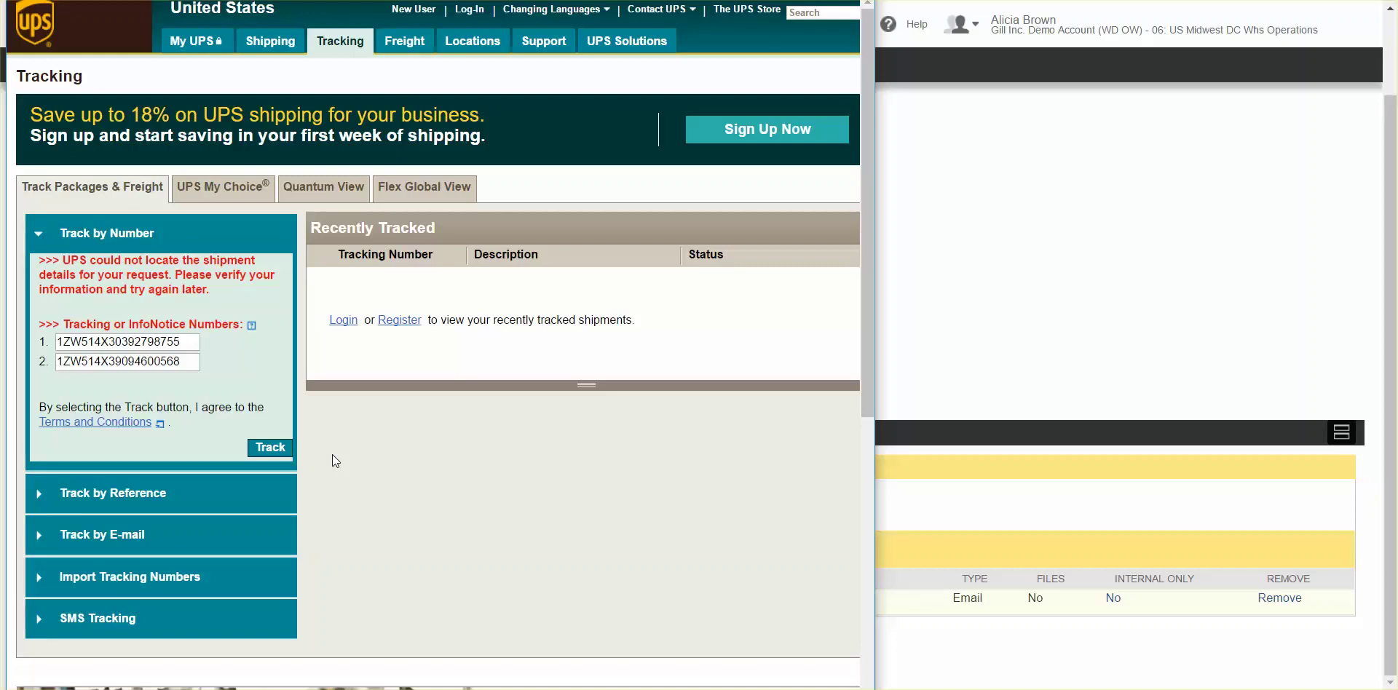
{"action": "key", "text": "ctrl+w"}
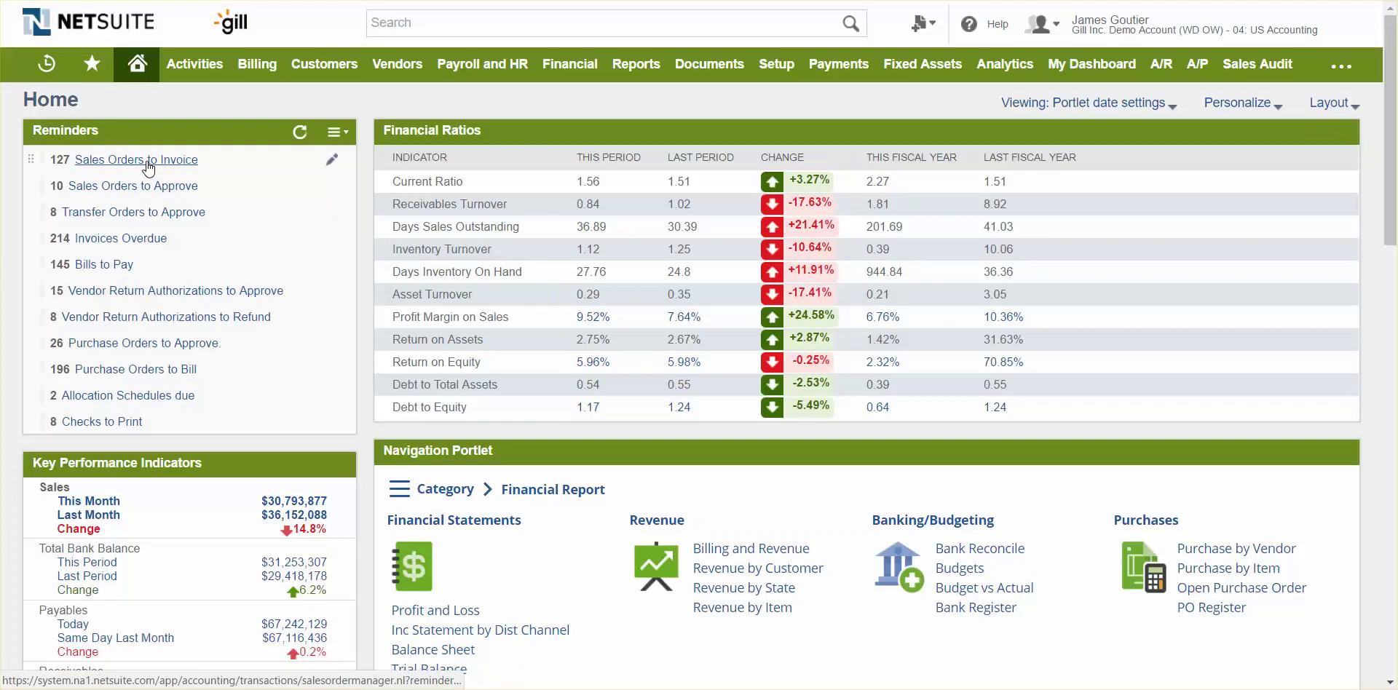
- Open 'Sales Orders to Invoice' from the Home dashboard Reminders portlet
{"action": "left_click", "coordinate": [149, 165]}
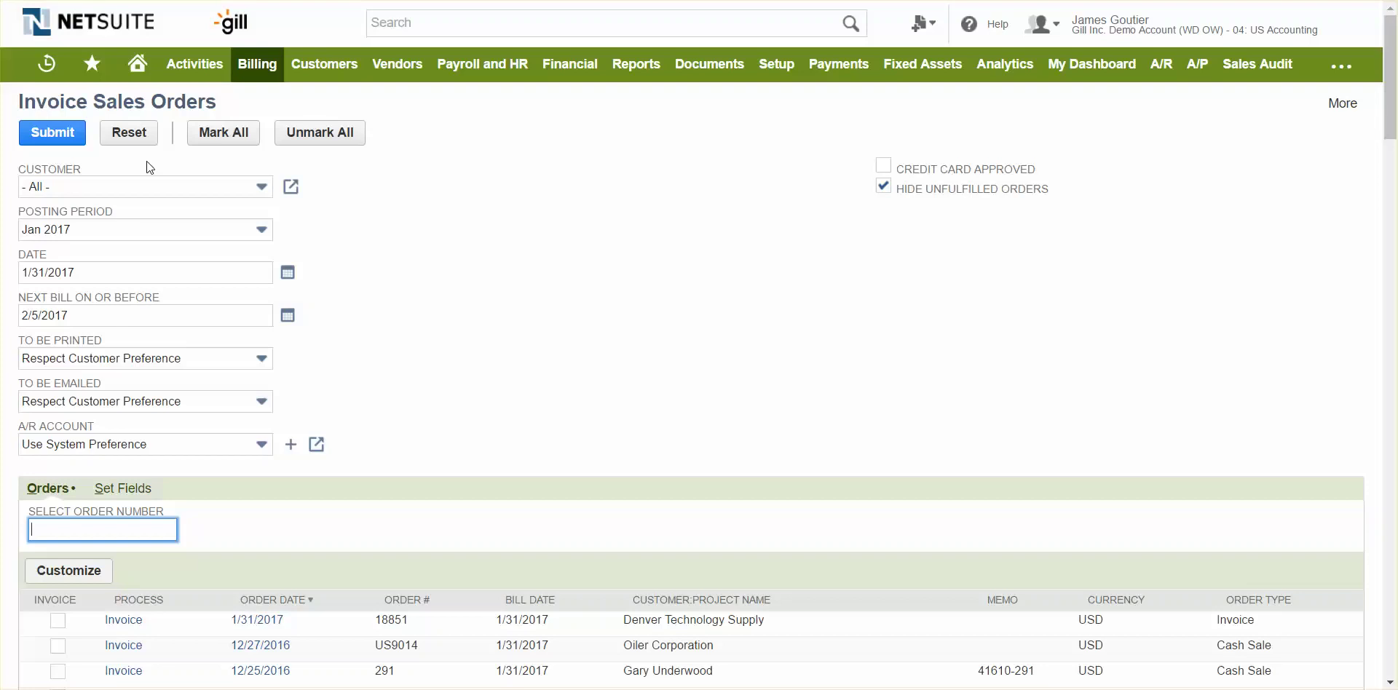
{"action": "scroll", "coordinate": [568, 167], "scroll_direction": "down", "scroll_amount": 3}
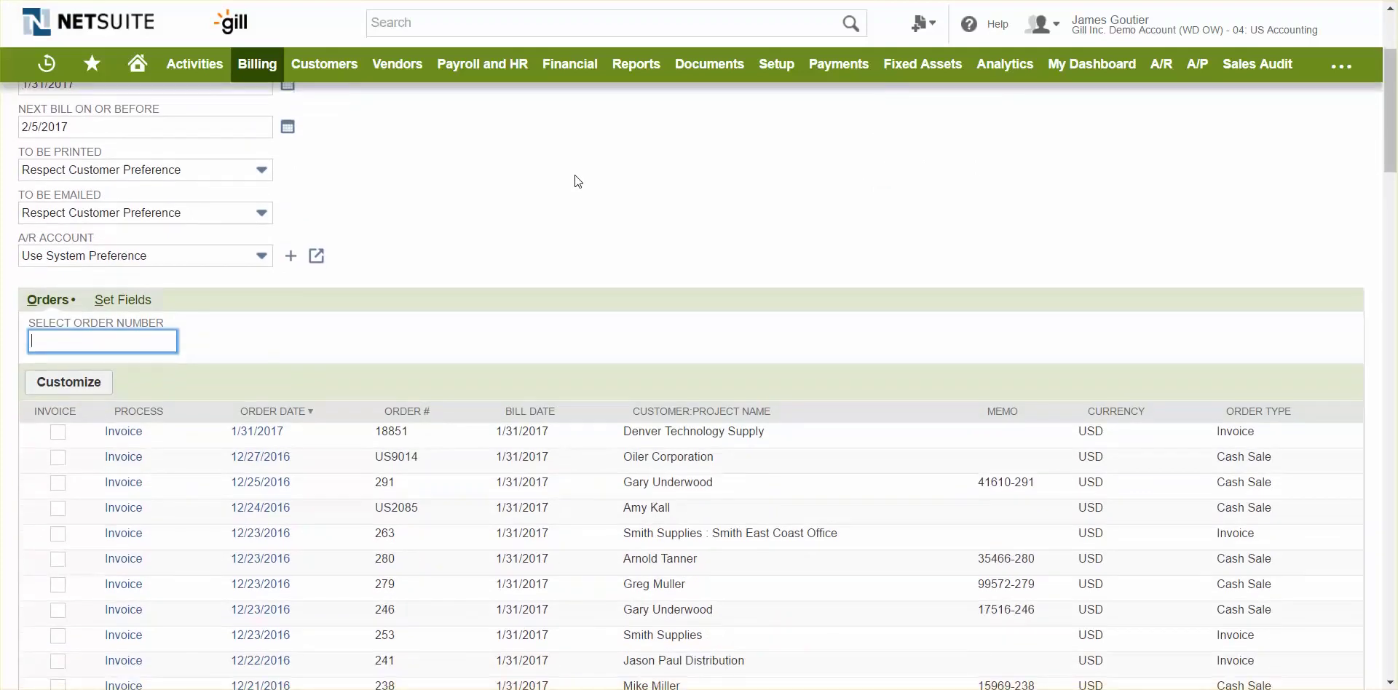
{"action": "scroll", "coordinate": [575, 175], "scroll_direction": "down", "scroll_amount": 3}
{"action": "scroll", "coordinate": [503, 376], "scroll_direction": "down", "scroll_amount": 2}
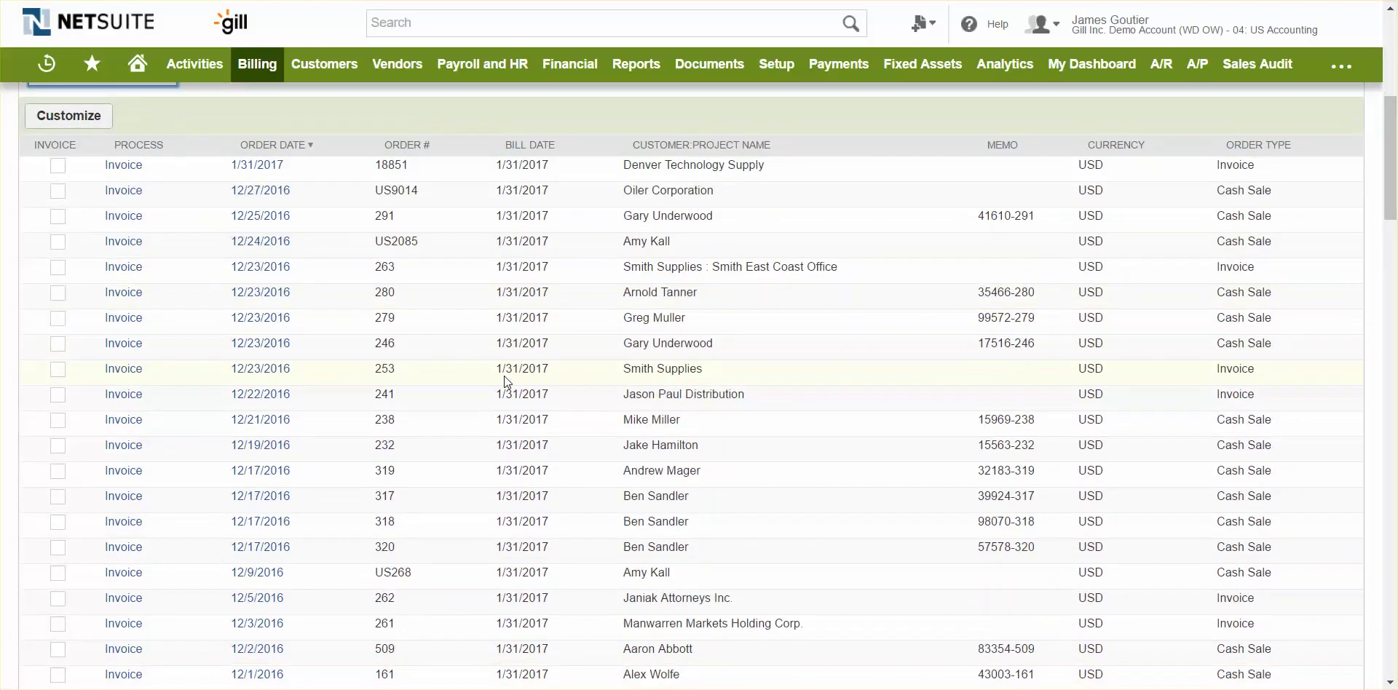
{"action": "scroll", "coordinate": [503, 376], "scroll_direction": "up", "scroll_amount": 5}
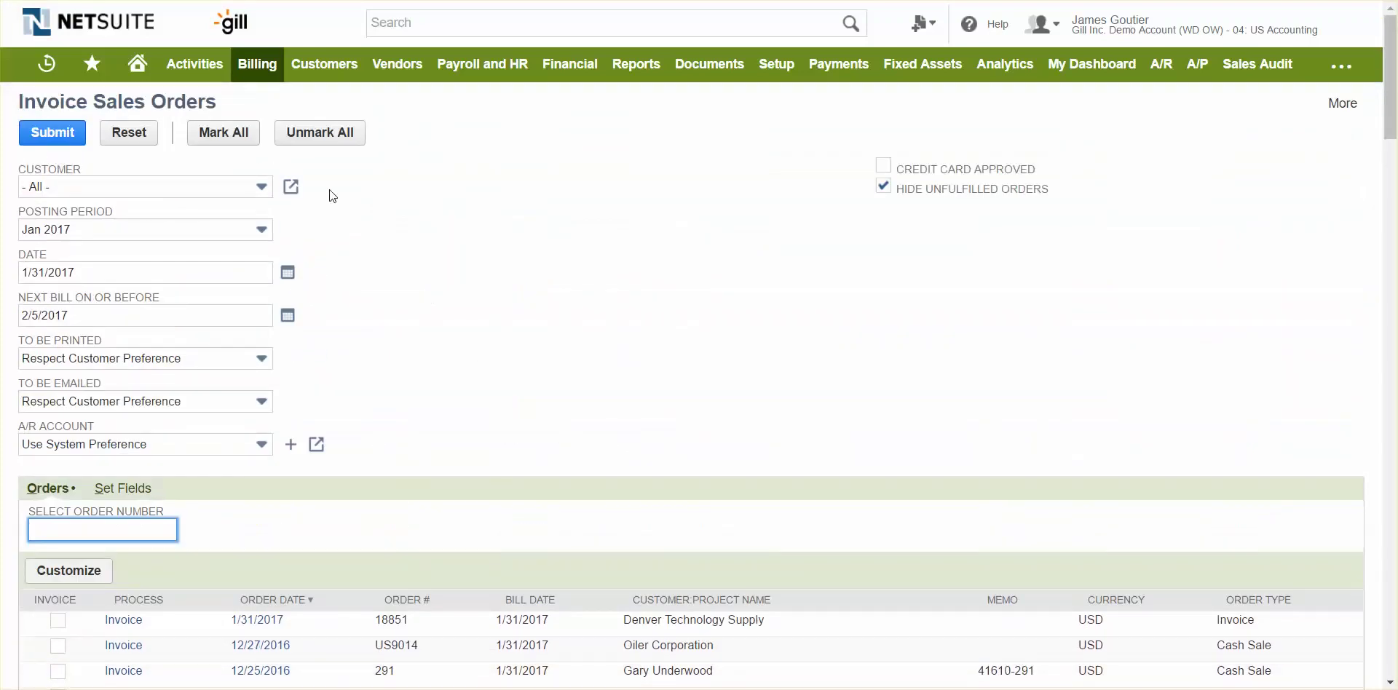
{"action": "left_click", "coordinate": [228, 137]}
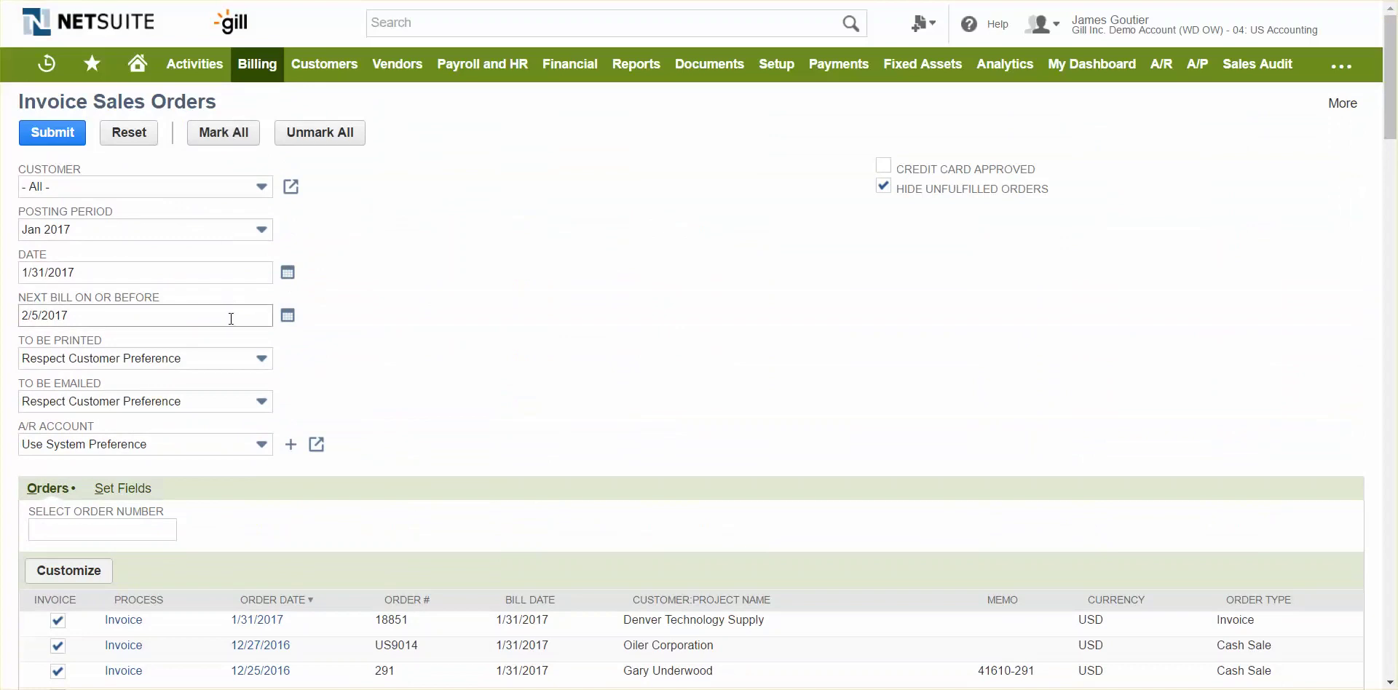
{"action": "scroll", "coordinate": [212, 390], "scroll_direction": "down", "scroll_amount": 4}
{"action": "scroll", "coordinate": [211, 391], "scroll_direction": "up", "scroll_amount": 4}
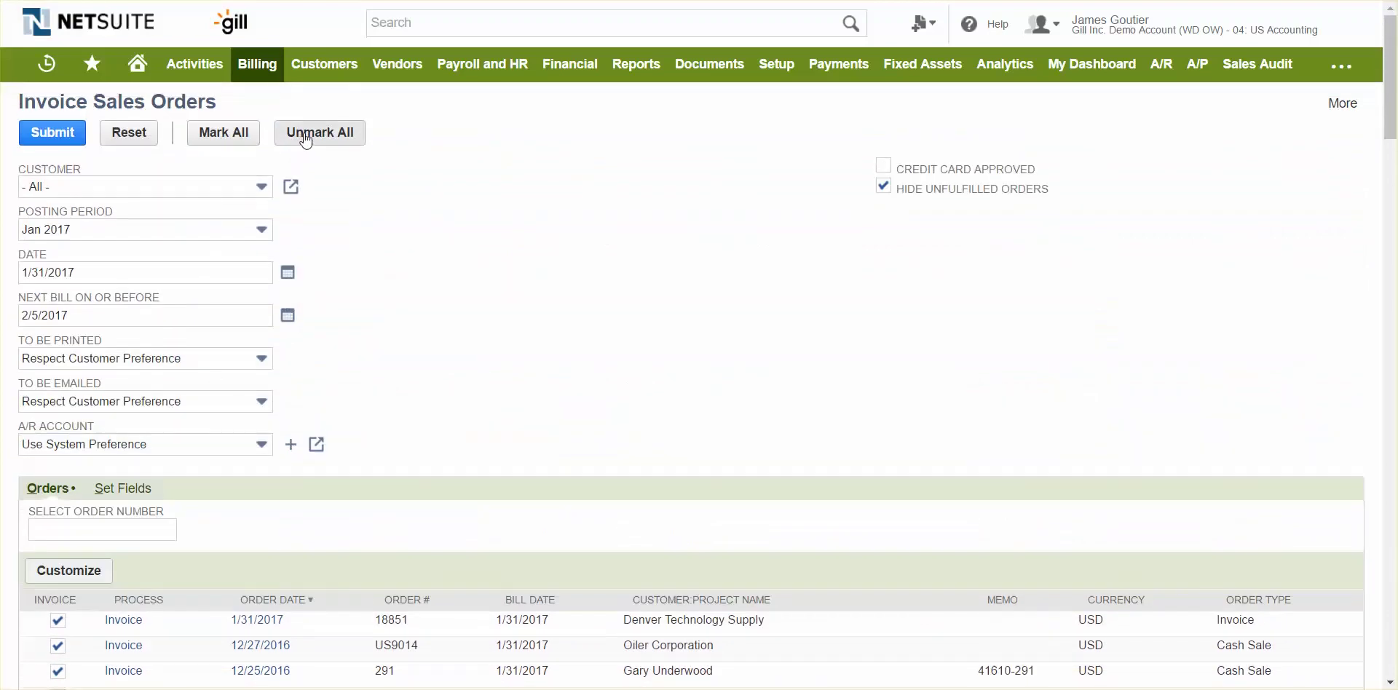
{"action": "left_click", "coordinate": [320, 132]}
{"action": "scroll", "coordinate": [415, 449], "scroll_direction": "down", "scroll_amount": 1}
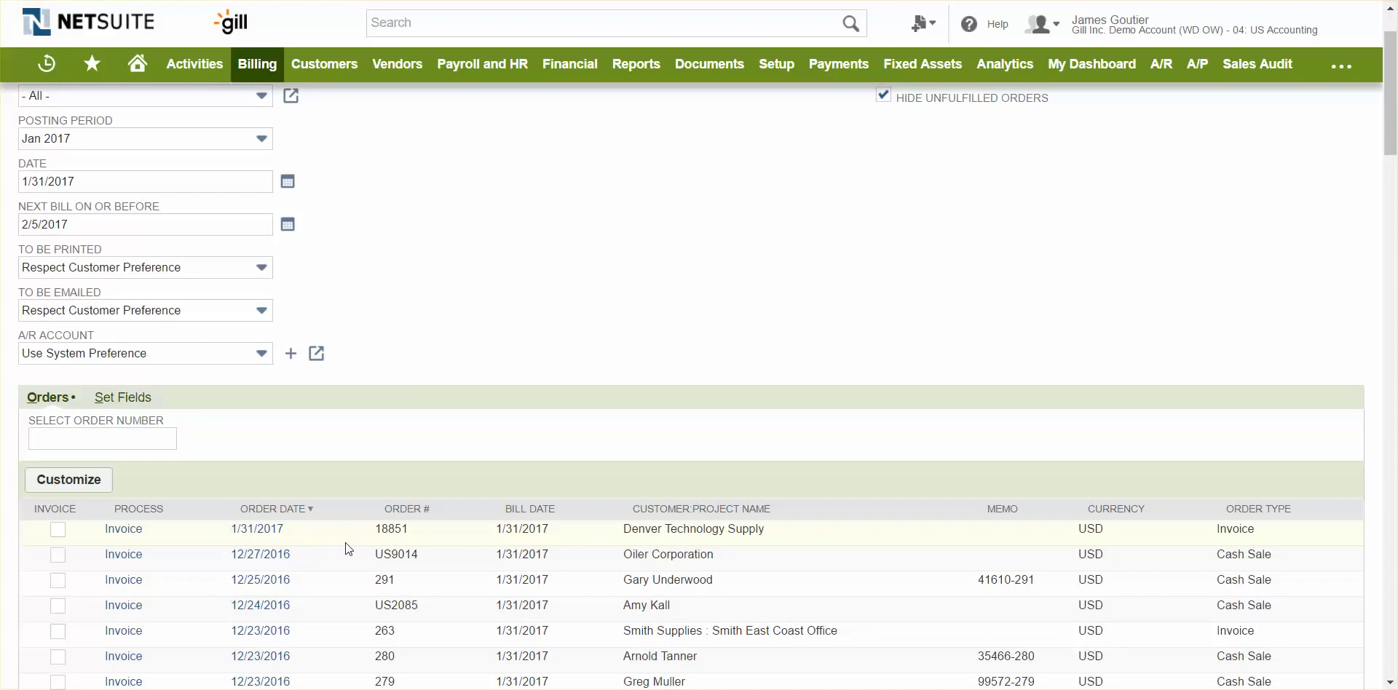
{"action": "scroll", "coordinate": [588, 546], "scroll_direction": "down", "scroll_amount": 1}
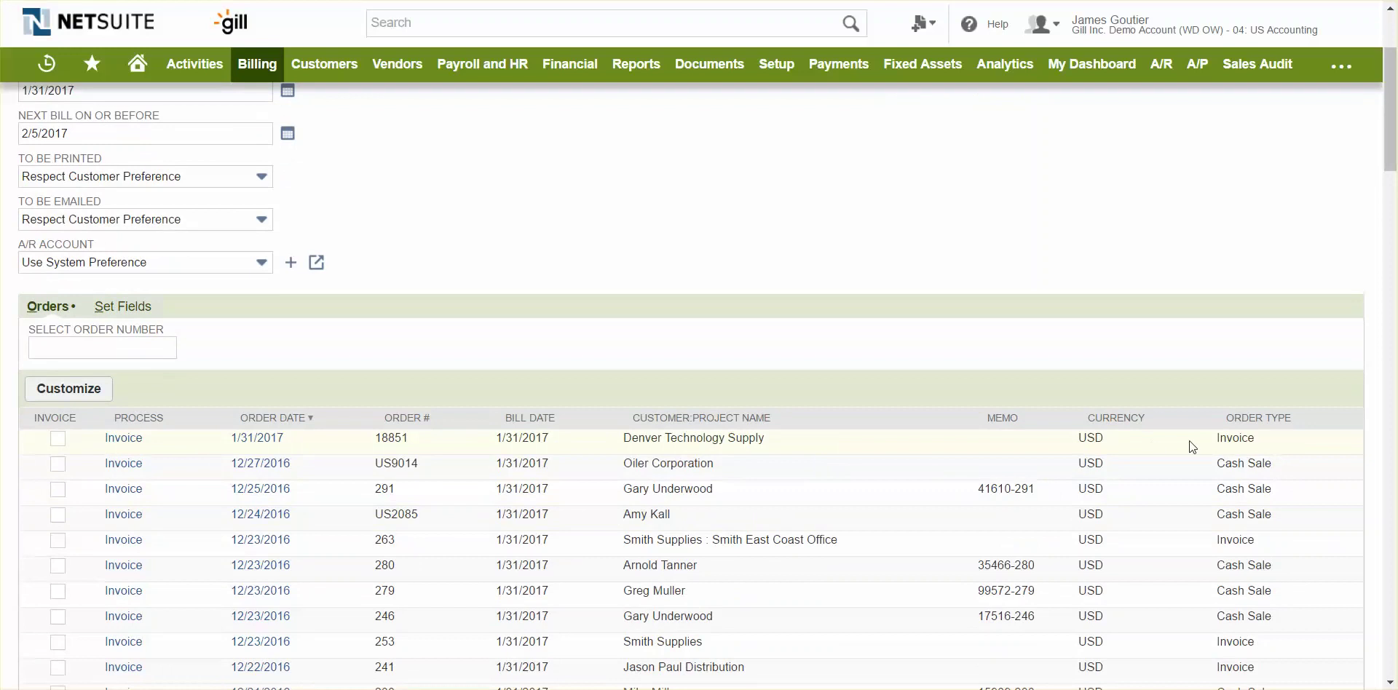
{"action": "scroll", "coordinate": [1269, 394], "scroll_direction": "down", "scroll_amount": 1}
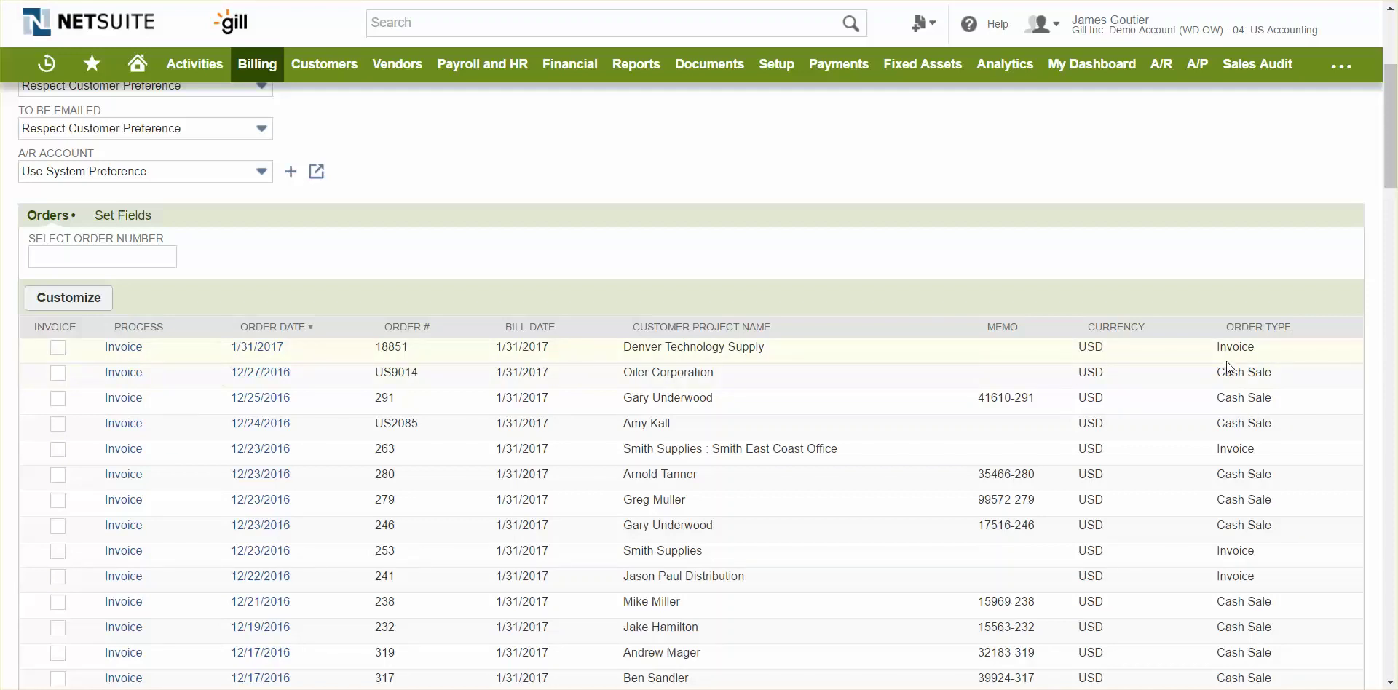
- Draft invoice 3093965 from order 18851 and review its two tablet lines totalling 4,349.68
{"action": "left_click", "coordinate": [125, 349]}
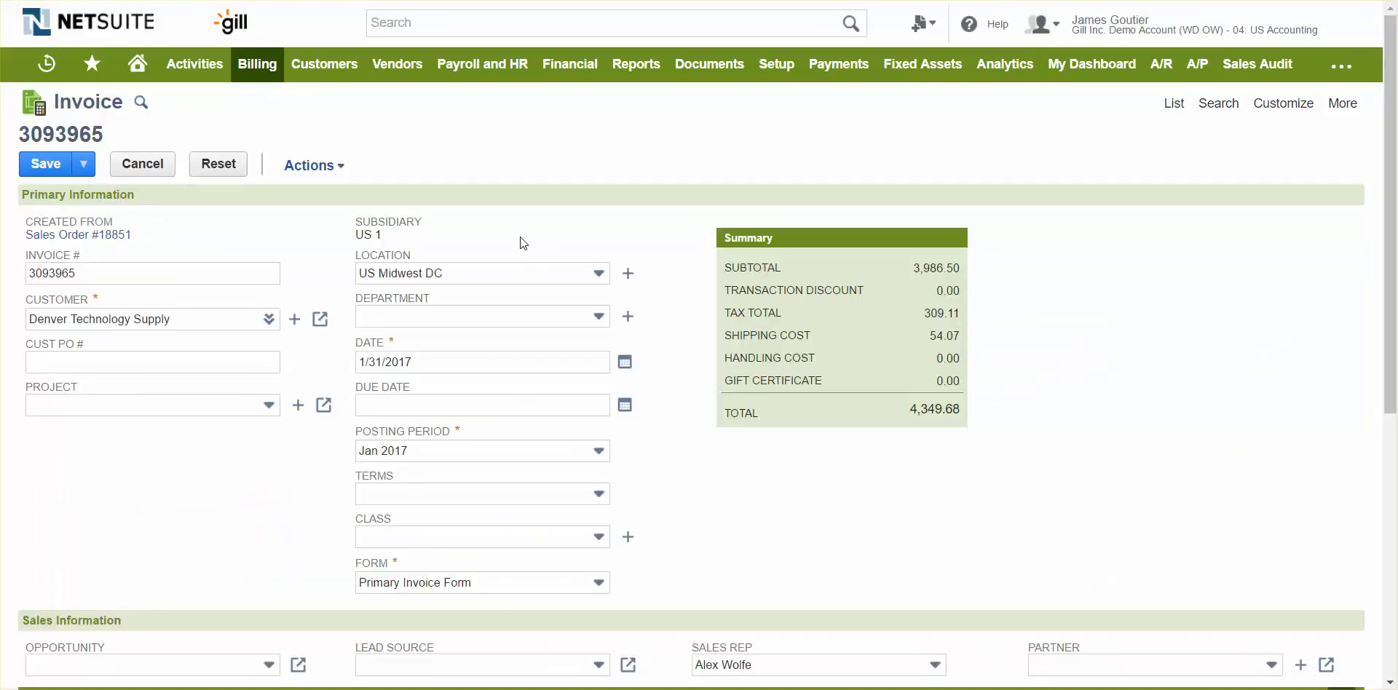
{"action": "scroll", "coordinate": [524, 243], "scroll_direction": "down", "scroll_amount": 1}
{"action": "scroll", "coordinate": [634, 382], "scroll_direction": "down", "scroll_amount": 1}
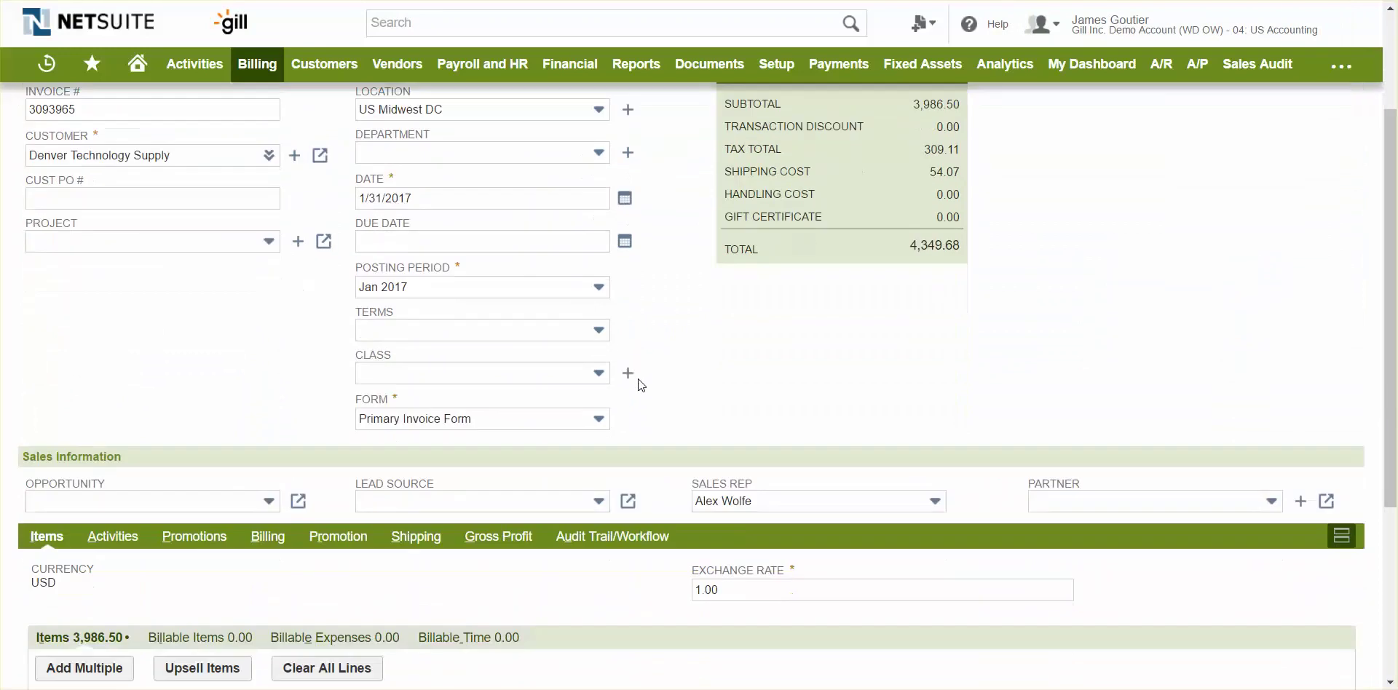
{"action": "scroll", "coordinate": [658, 385], "scroll_direction": "down", "scroll_amount": 2}
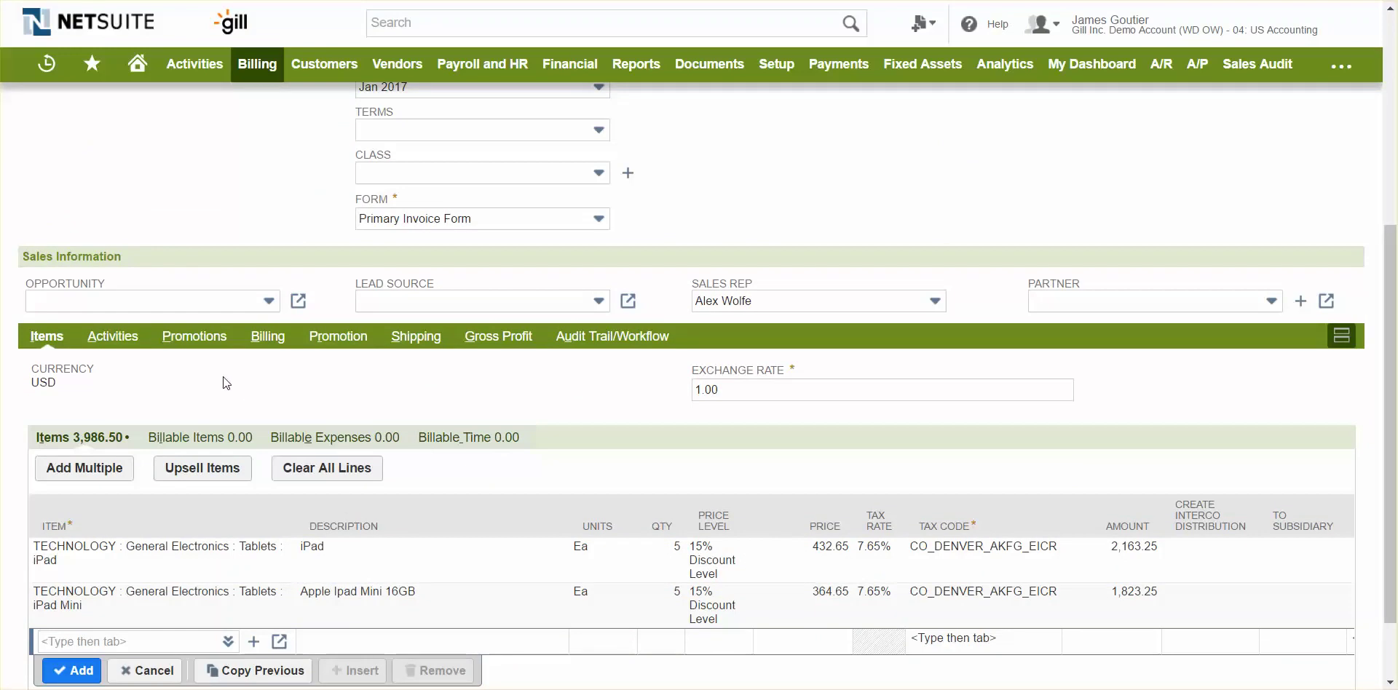
{"action": "scroll", "coordinate": [223, 377], "scroll_direction": "up", "scroll_amount": 4}
{"action": "mouse_move", "coordinate": [84, 164]}
{"action": "scroll", "coordinate": [83, 163], "scroll_direction": "down", "scroll_amount": 1}
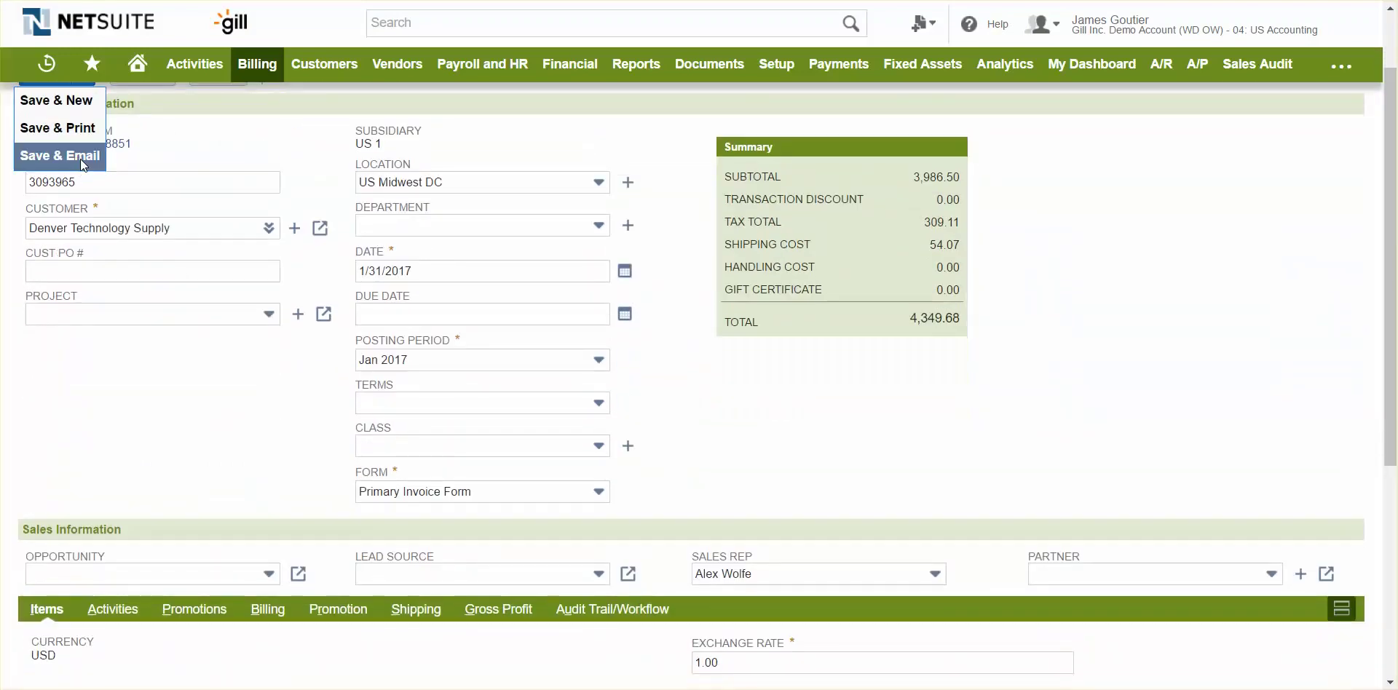
{"action": "scroll", "coordinate": [71, 131], "scroll_direction": "up", "scroll_amount": 1}
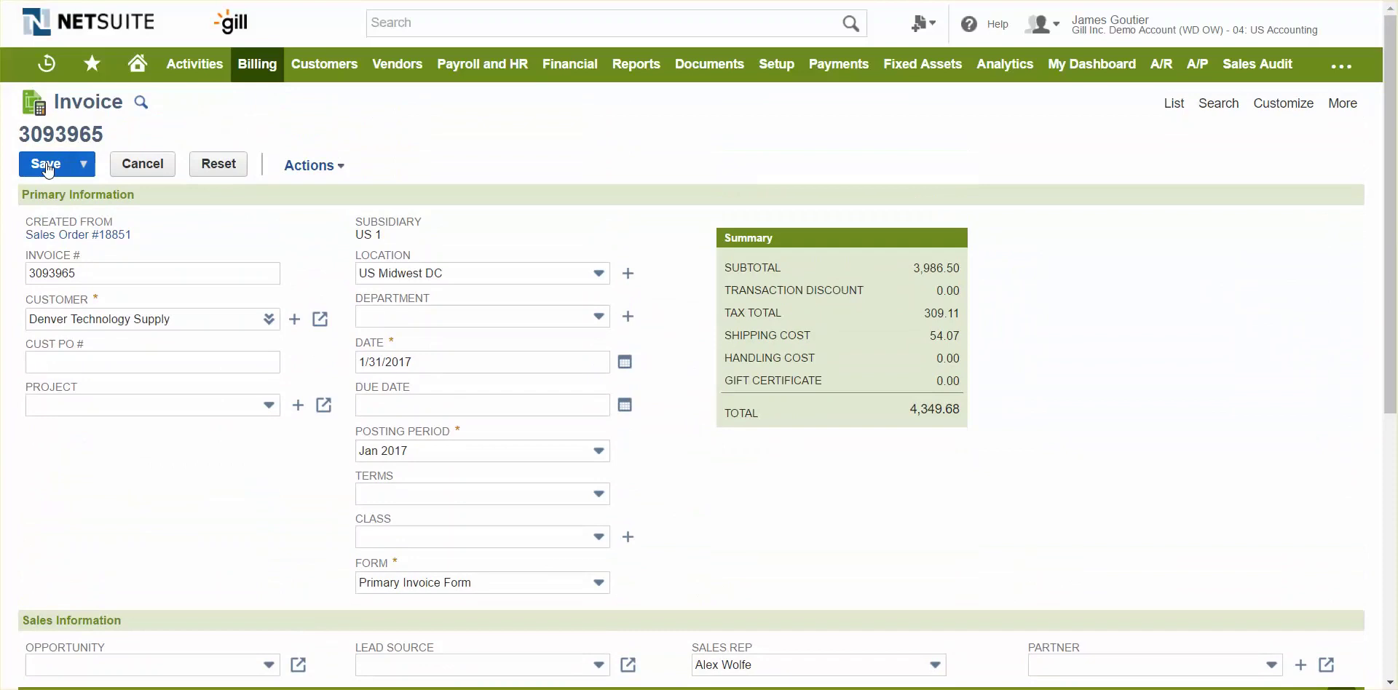
- Save invoice 3093965 and confirm the successful-transaction message
{"action": "left_click", "coordinate": [46, 166]}
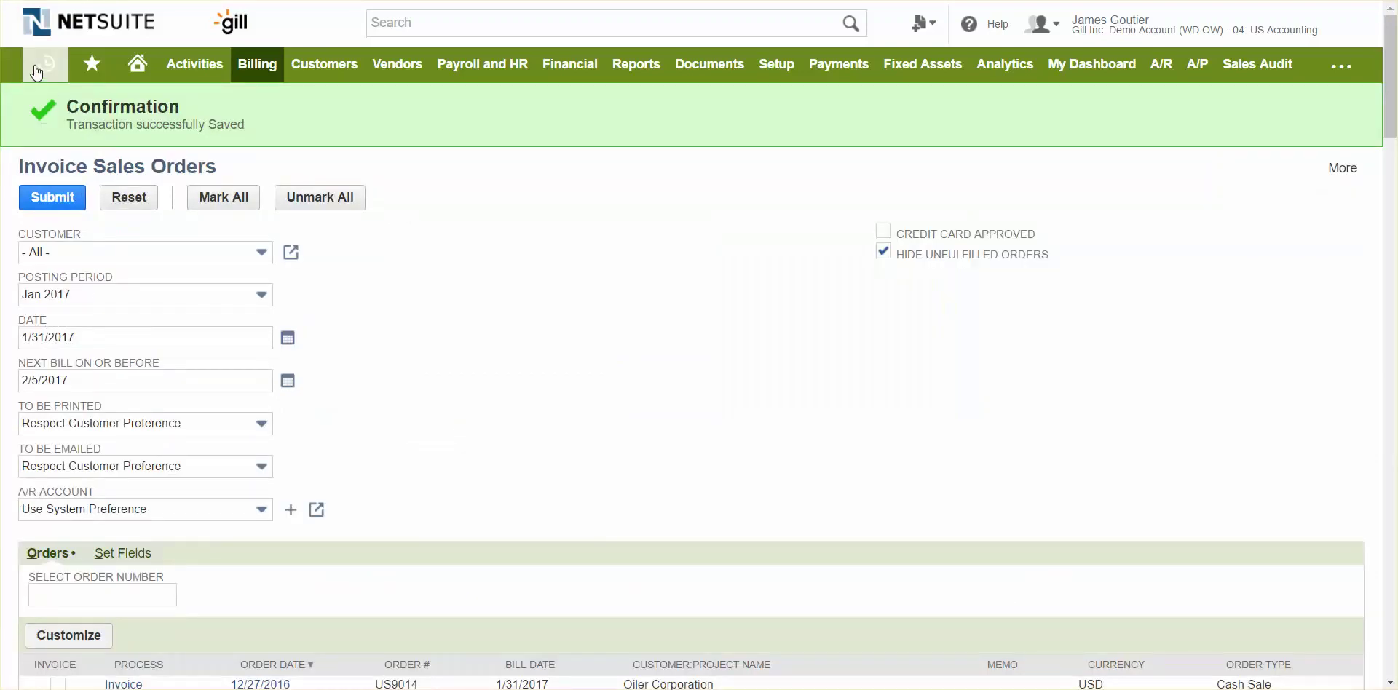
- Open invoice #3093965 from Recent Records and view the attached invoice PDF on its logged email
{"action": "mouse_move", "coordinate": [46, 64]}
{"action": "left_click", "coordinate": [83, 145]}
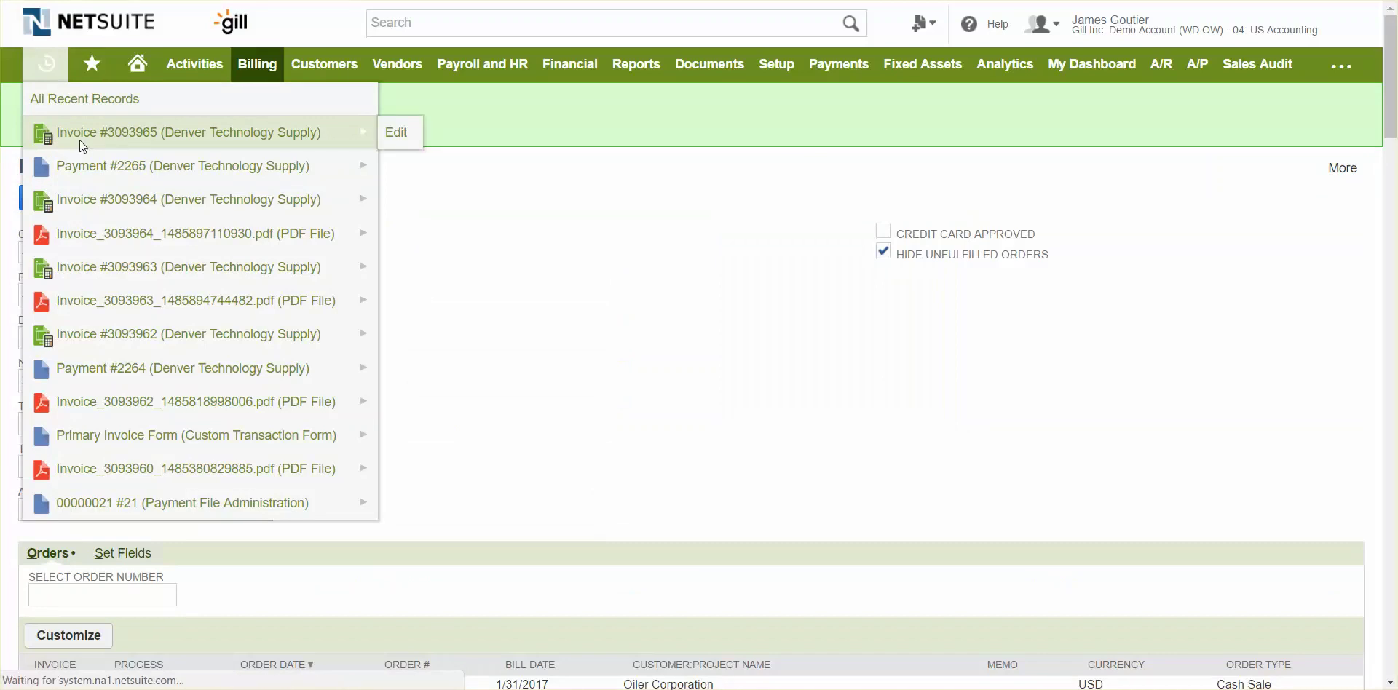
{"action": "scroll", "coordinate": [169, 469], "scroll_direction": "down", "scroll_amount": 2}
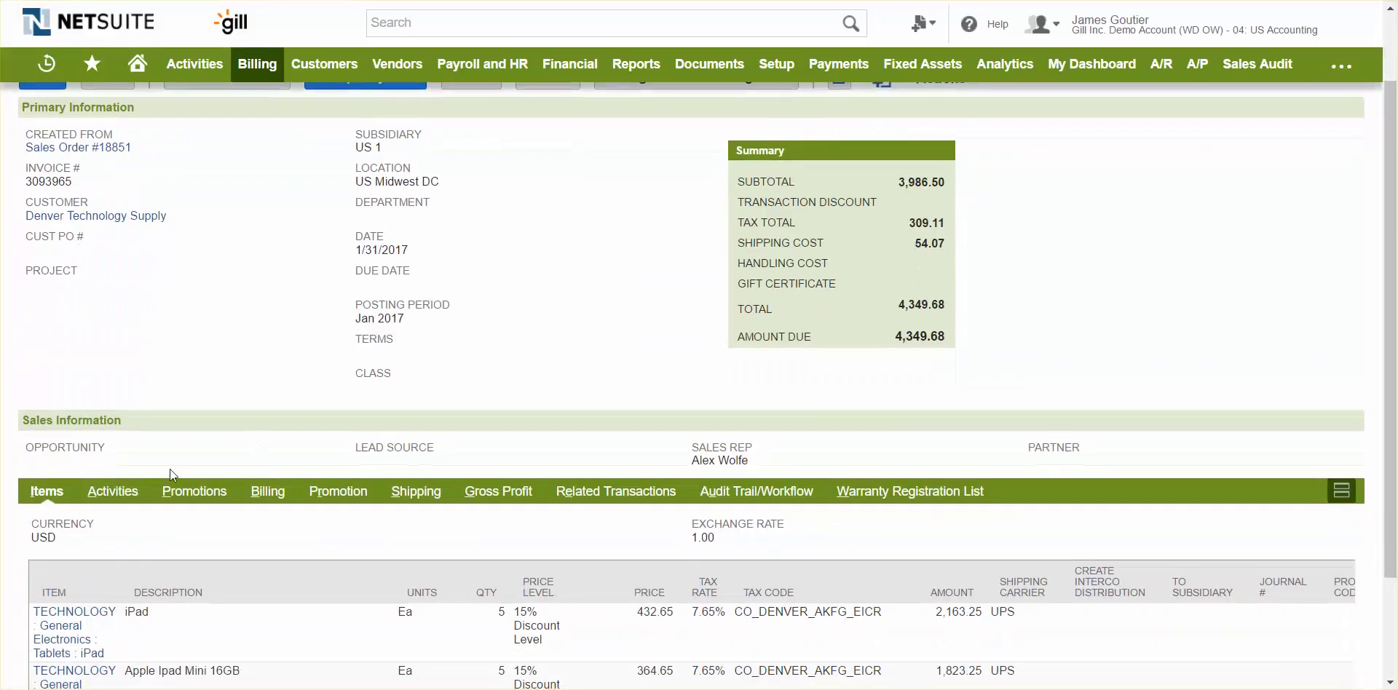
{"action": "left_click", "coordinate": [109, 492]}
{"action": "scroll", "coordinate": [263, 496], "scroll_direction": "down", "scroll_amount": 3}
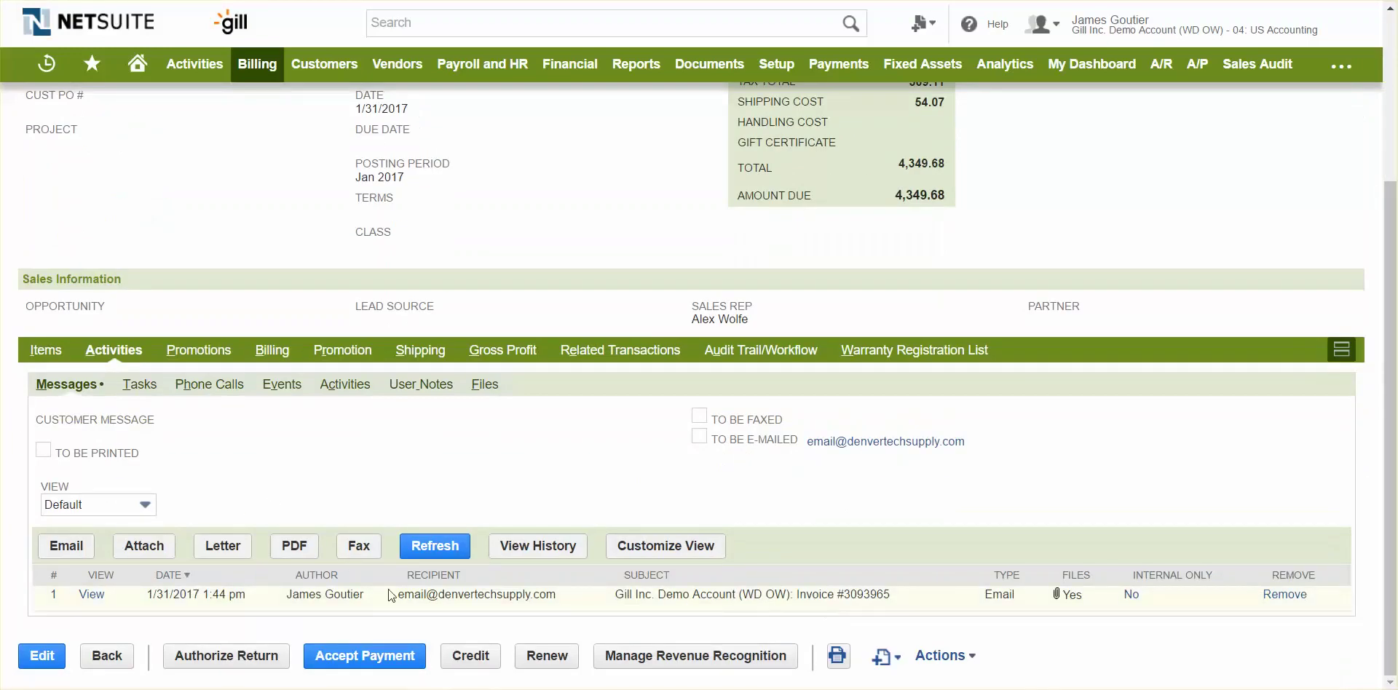
{"action": "left_click", "coordinate": [94, 594]}
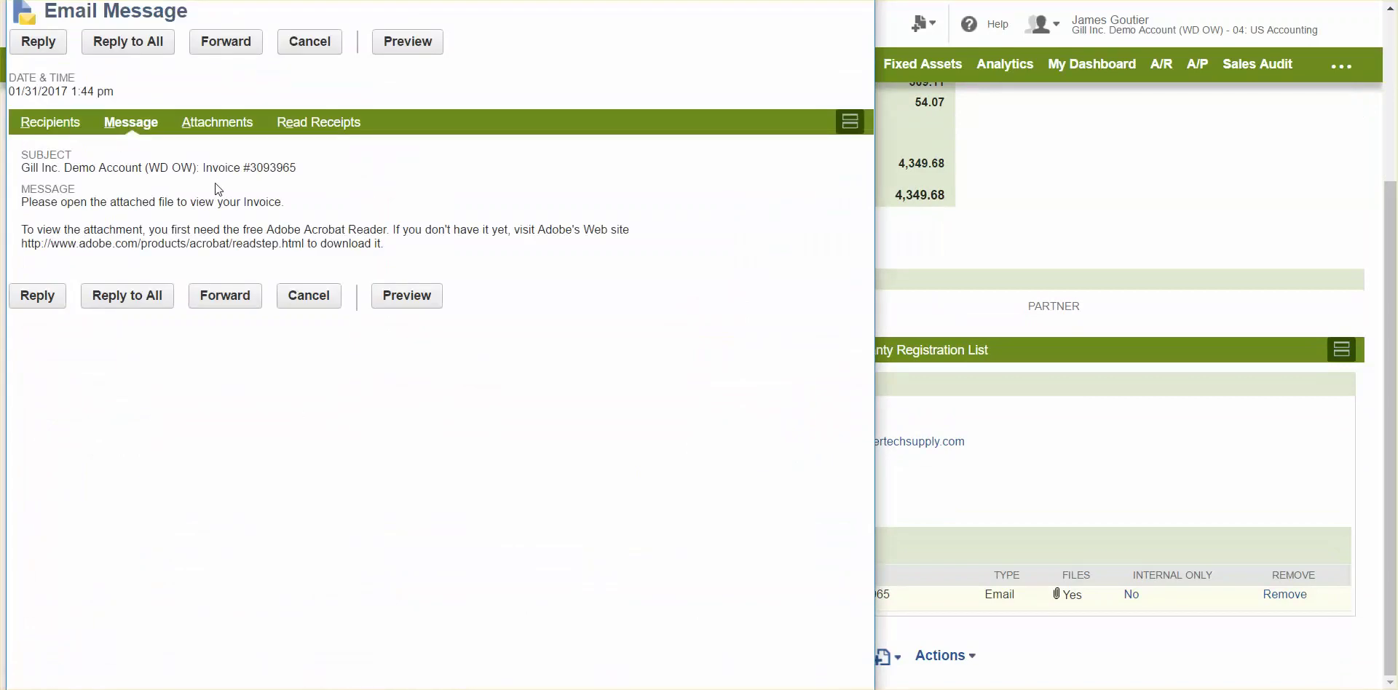
{"action": "left_click", "coordinate": [238, 125]}
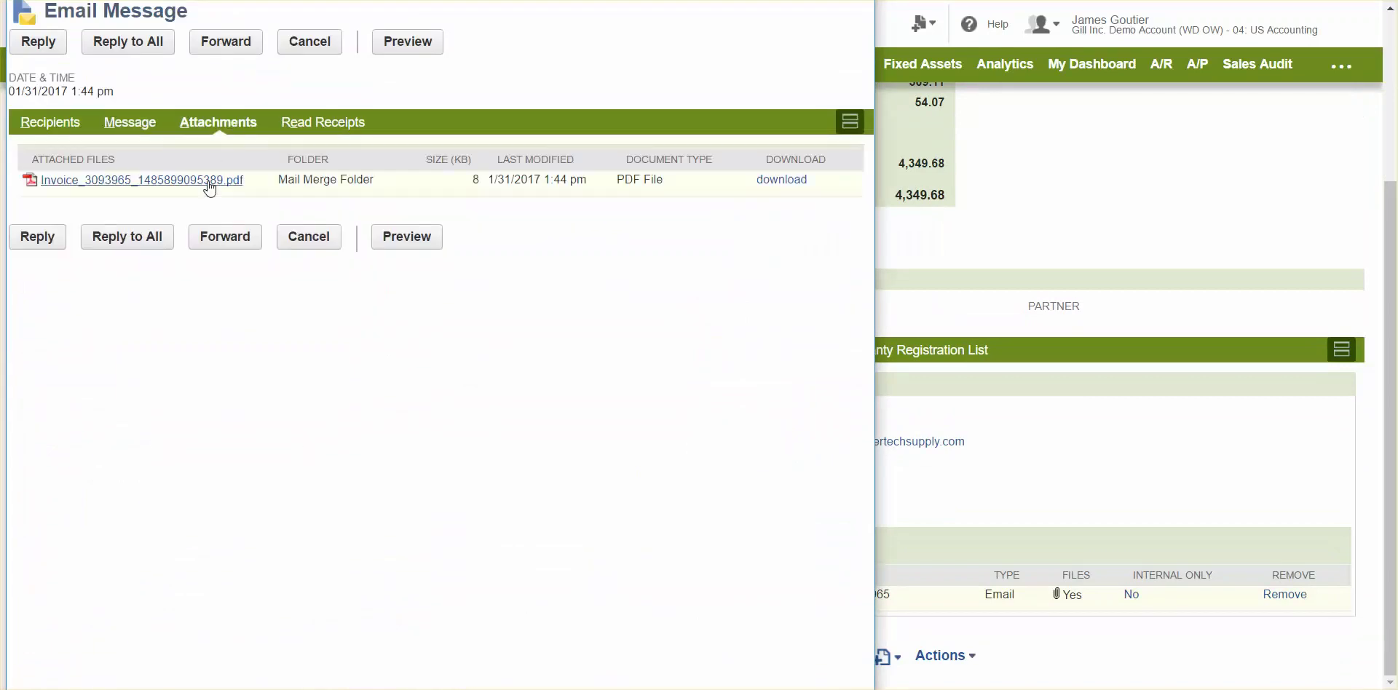
{"action": "left_click", "coordinate": [151, 183]}
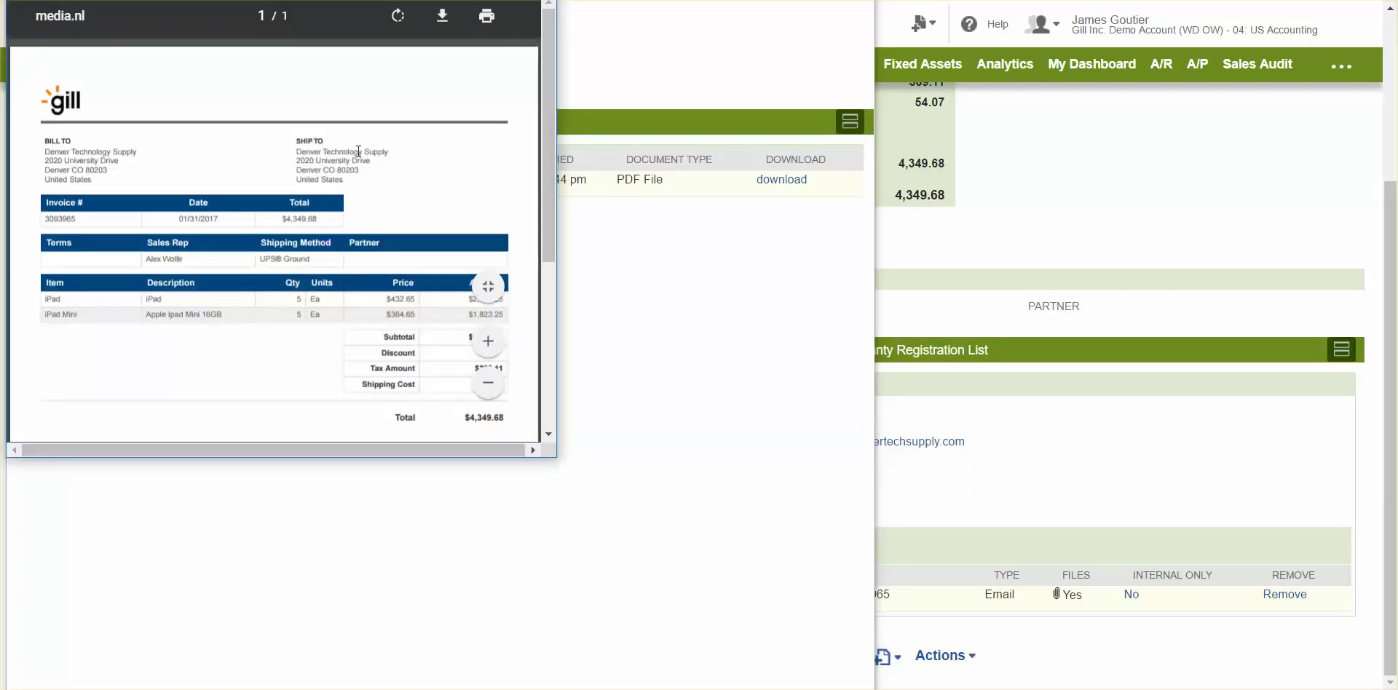
{"action": "key", "text": "ctrl+w"}
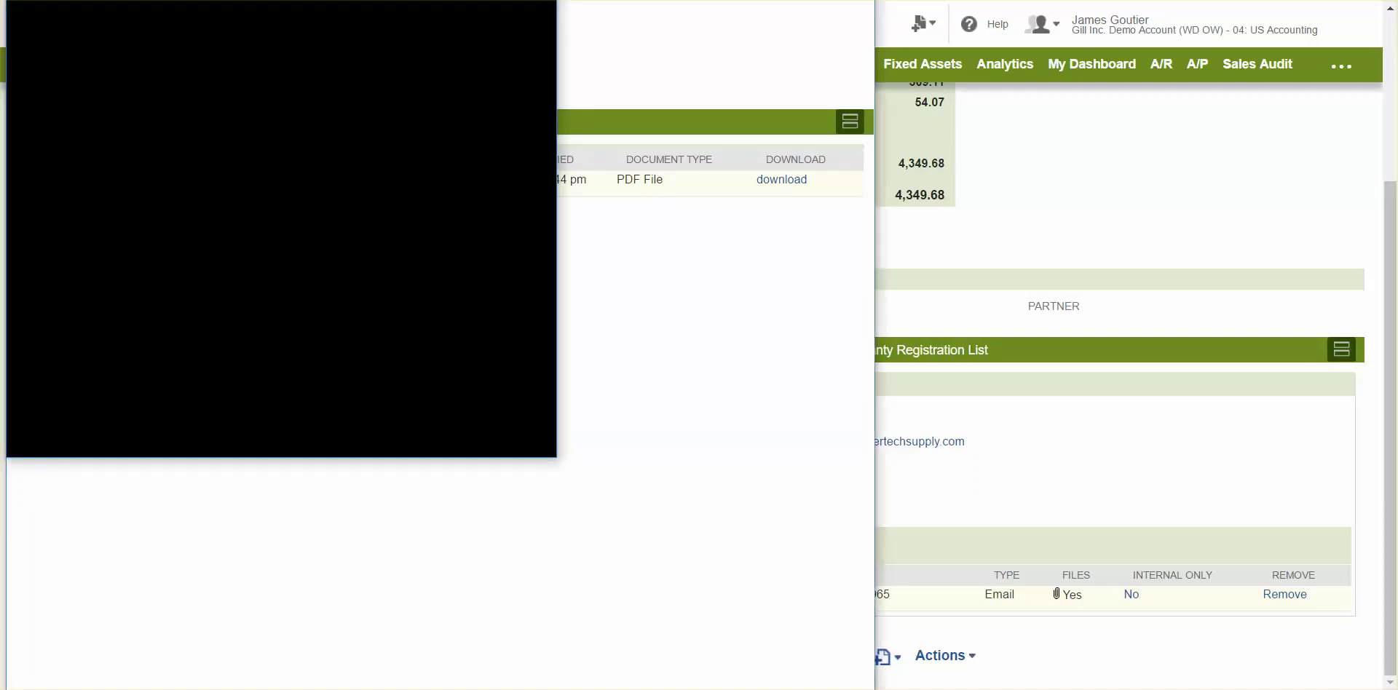
{"action": "key", "text": "ctrl+w"}
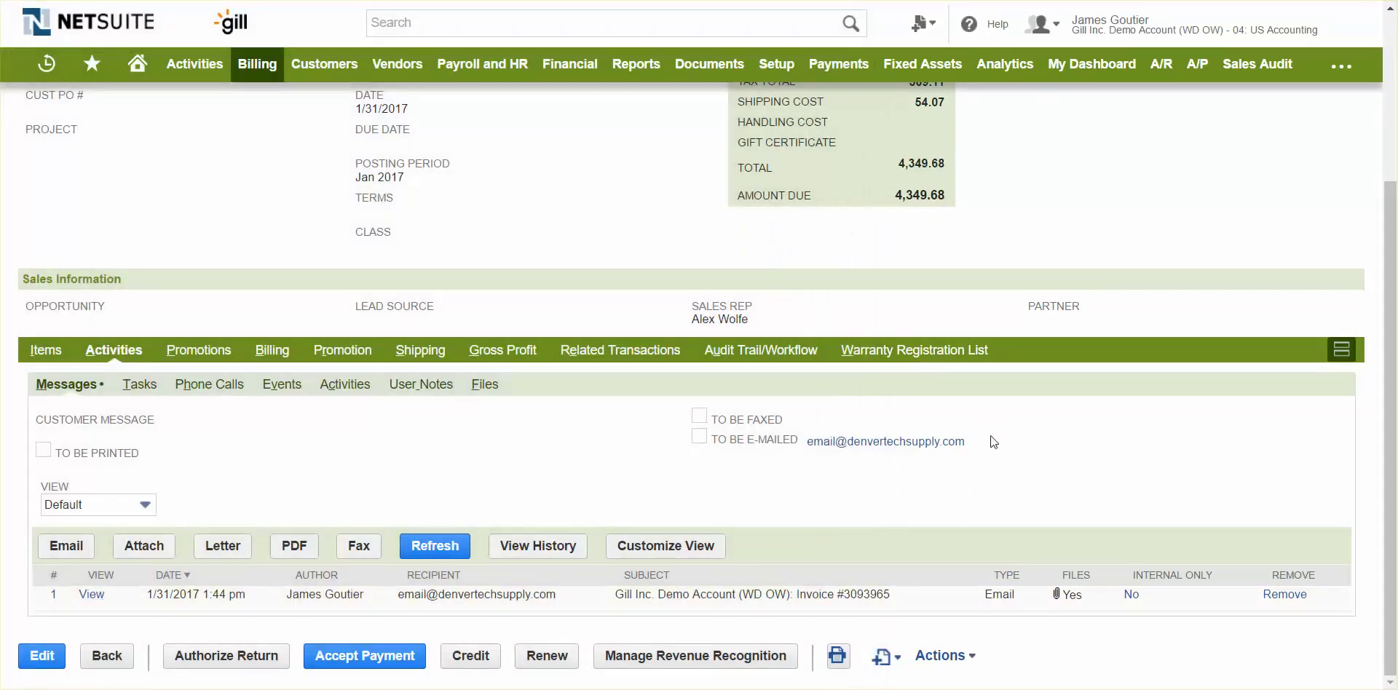
- View invoice 3093965's GL Impact: 4,349.68 receivables debit against sales, shipping and tax credits
{"action": "scroll", "coordinate": [1036, 438], "scroll_direction": "up", "scroll_amount": 3}
{"action": "scroll", "coordinate": [1051, 414], "scroll_direction": "up", "scroll_amount": 1}
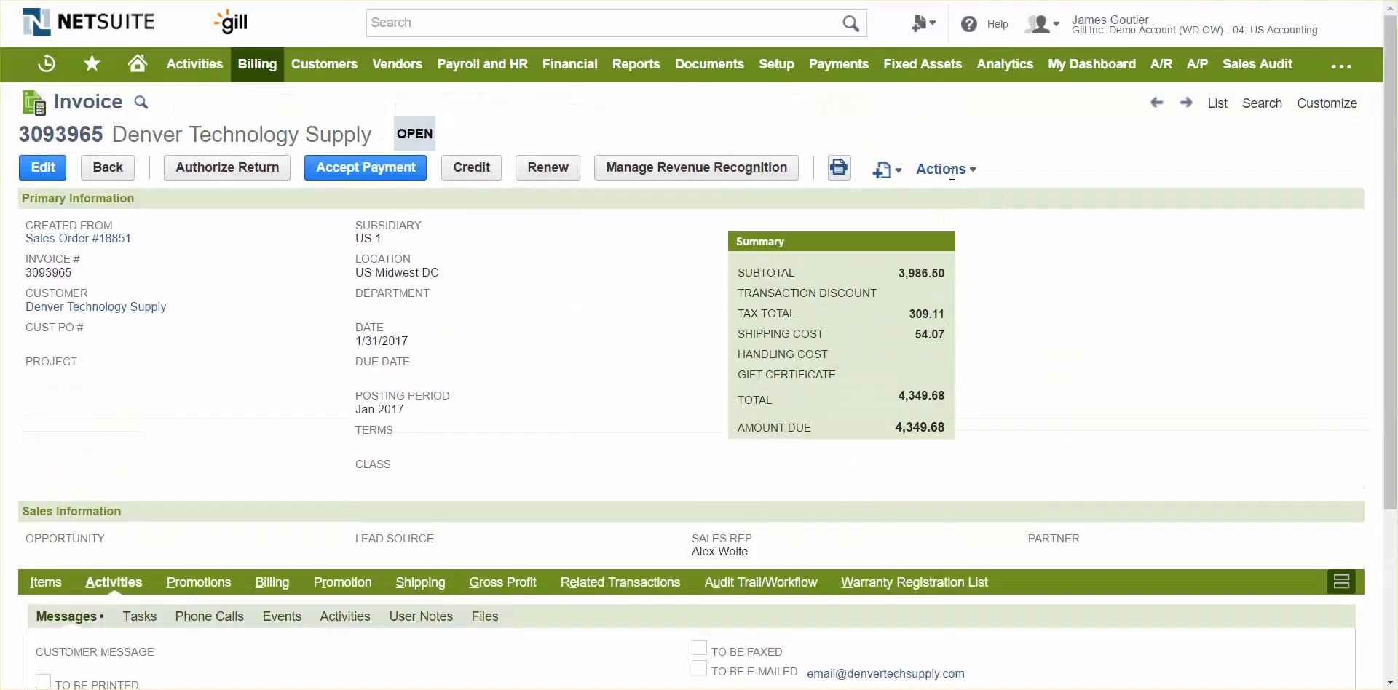
{"action": "left_click", "coordinate": [945, 169]}
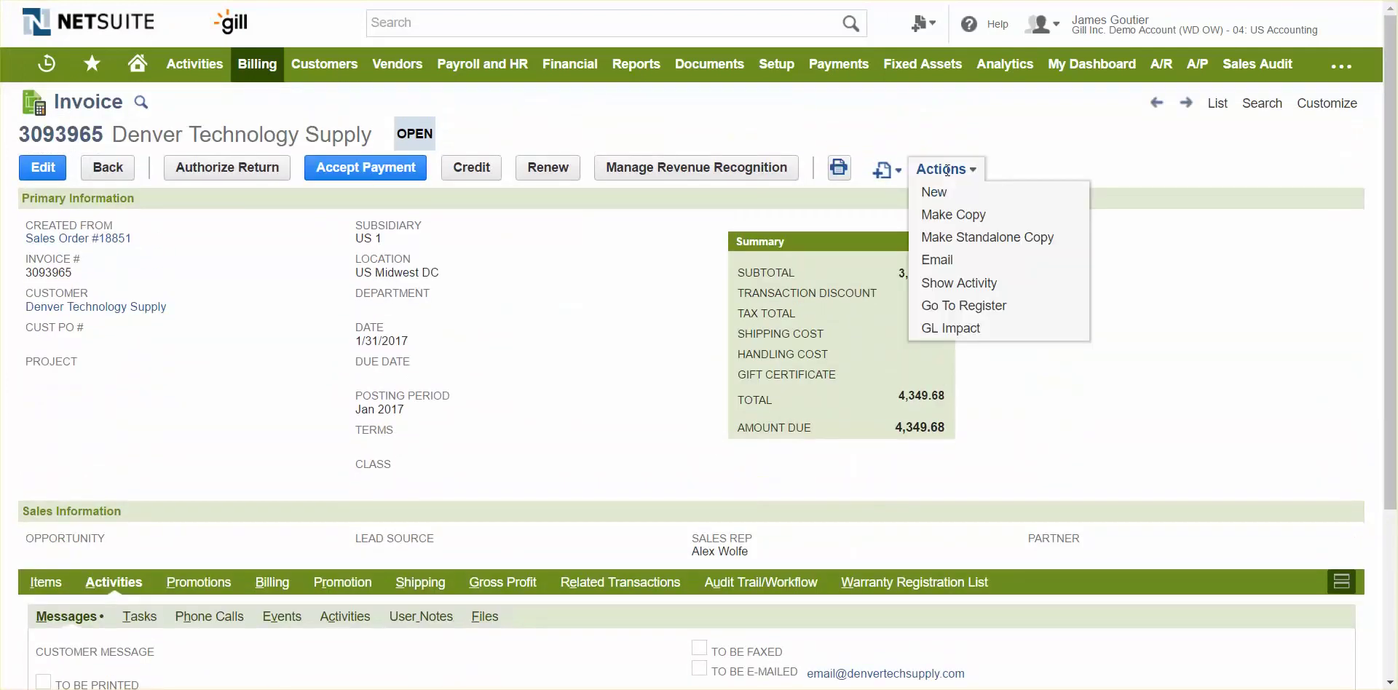
{"action": "left_click", "coordinate": [959, 329]}
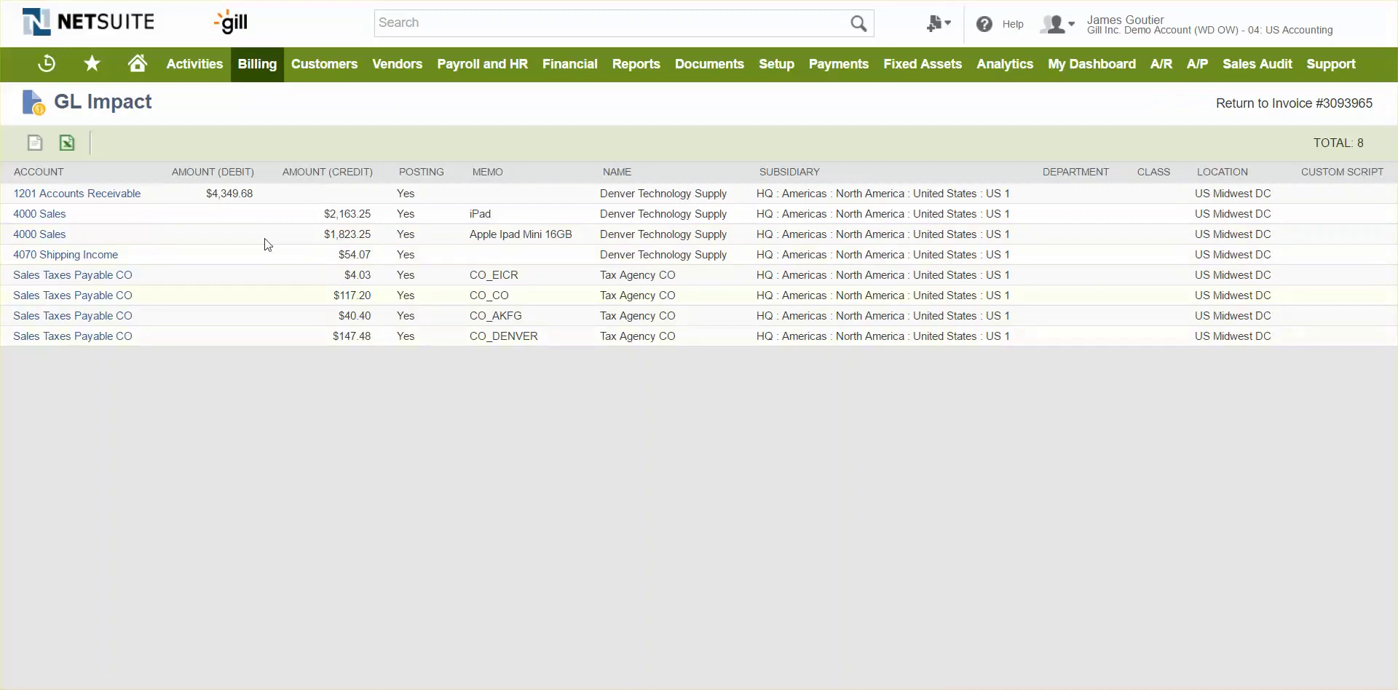
{"action": "mouse_move", "coordinate": [140, 62]}
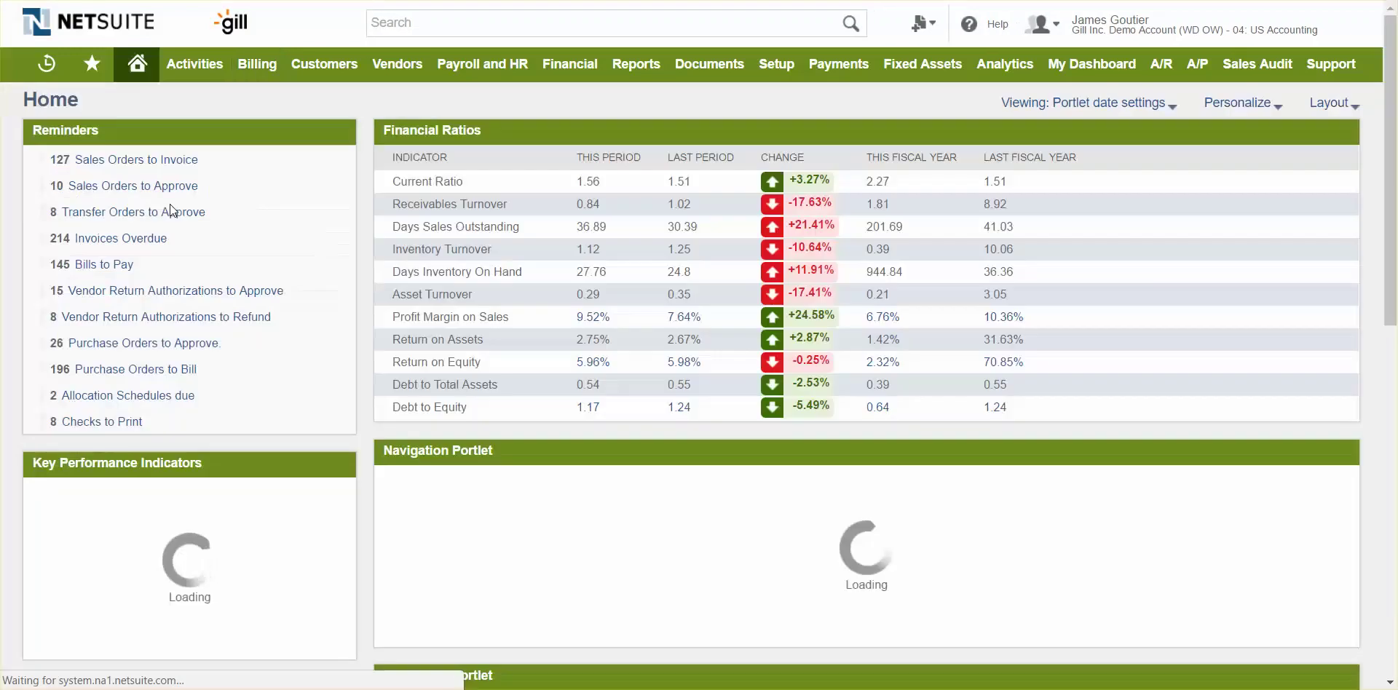
{"action": "scroll", "coordinate": [286, 351], "scroll_direction": "down", "scroll_amount": 1}
{"action": "scroll", "coordinate": [285, 351], "scroll_direction": "down", "scroll_amount": 1}
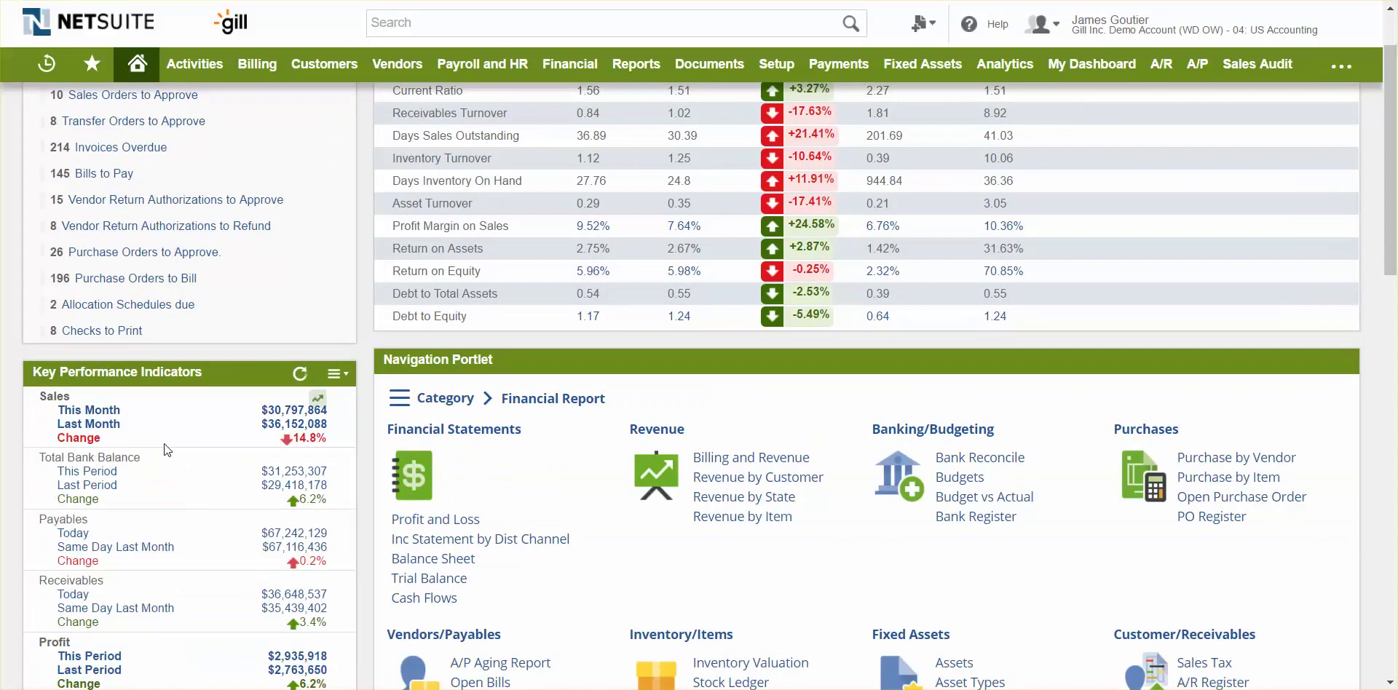
{"action": "left_click", "coordinate": [280, 412]}
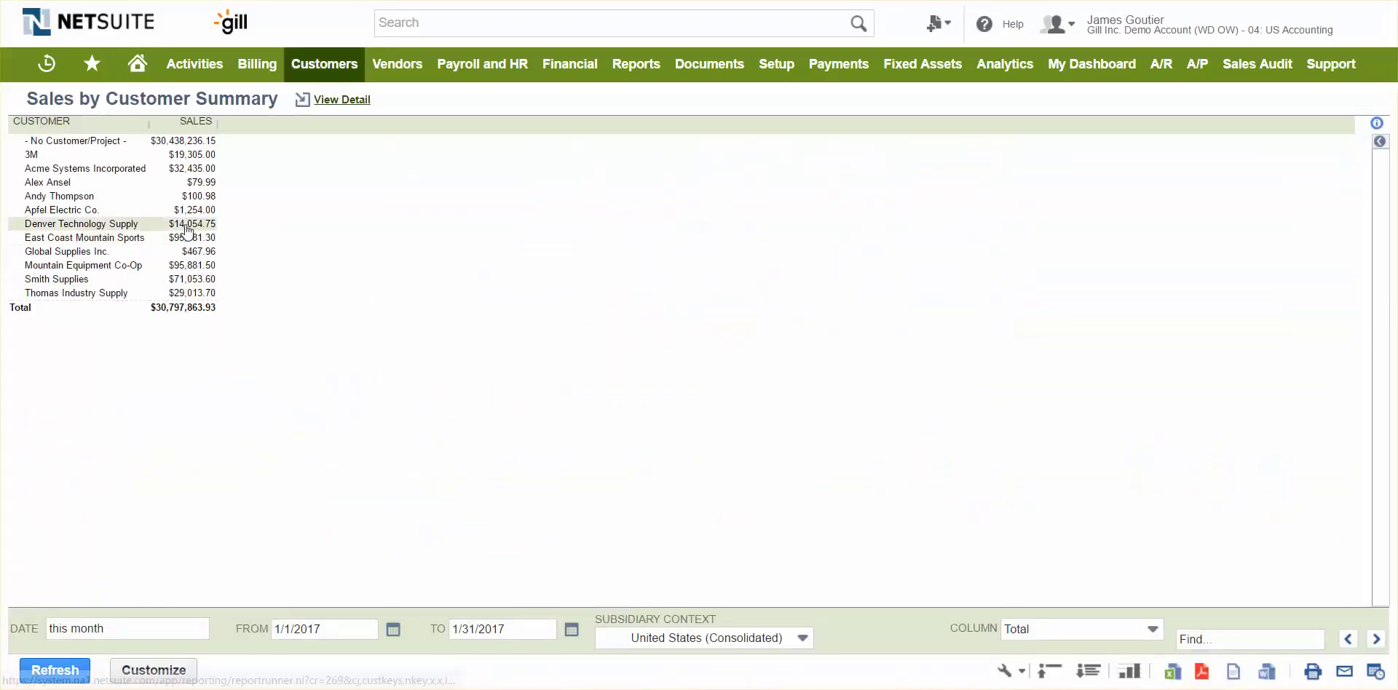
{"action": "left_click", "coordinate": [195, 225]}
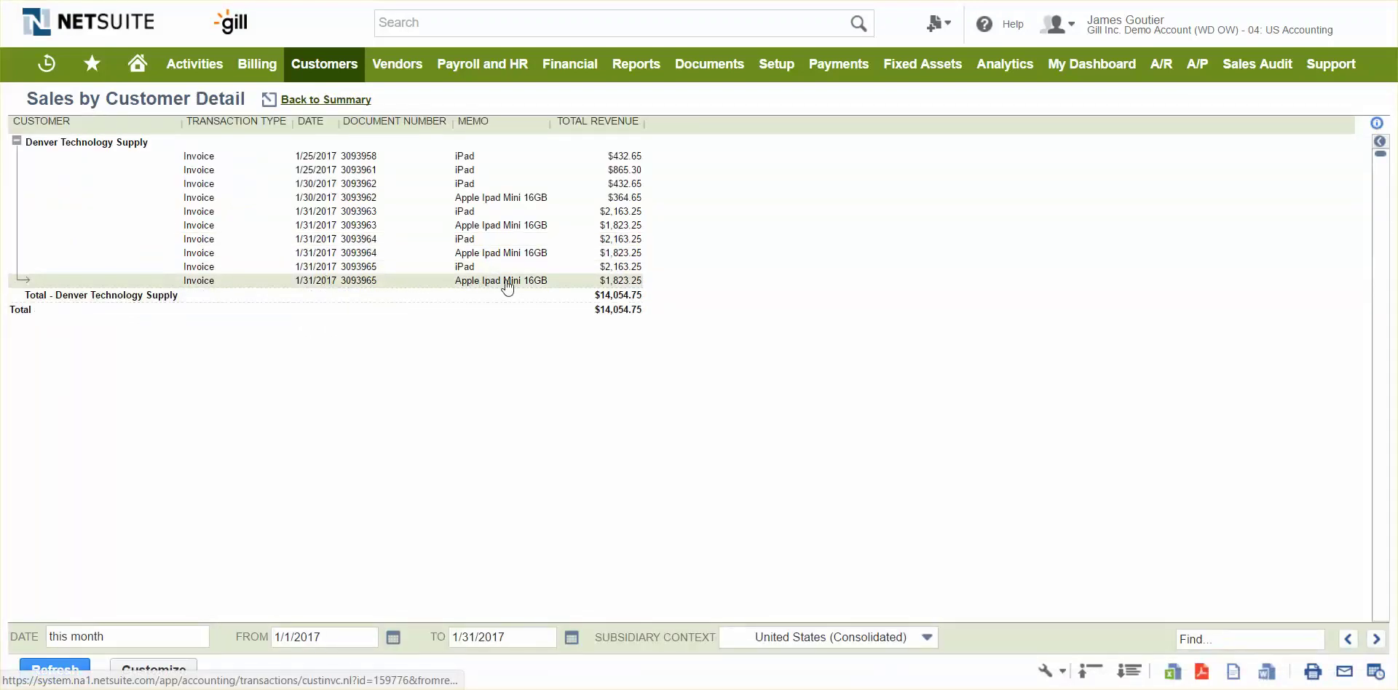
{"action": "left_click", "coordinate": [137, 71]}
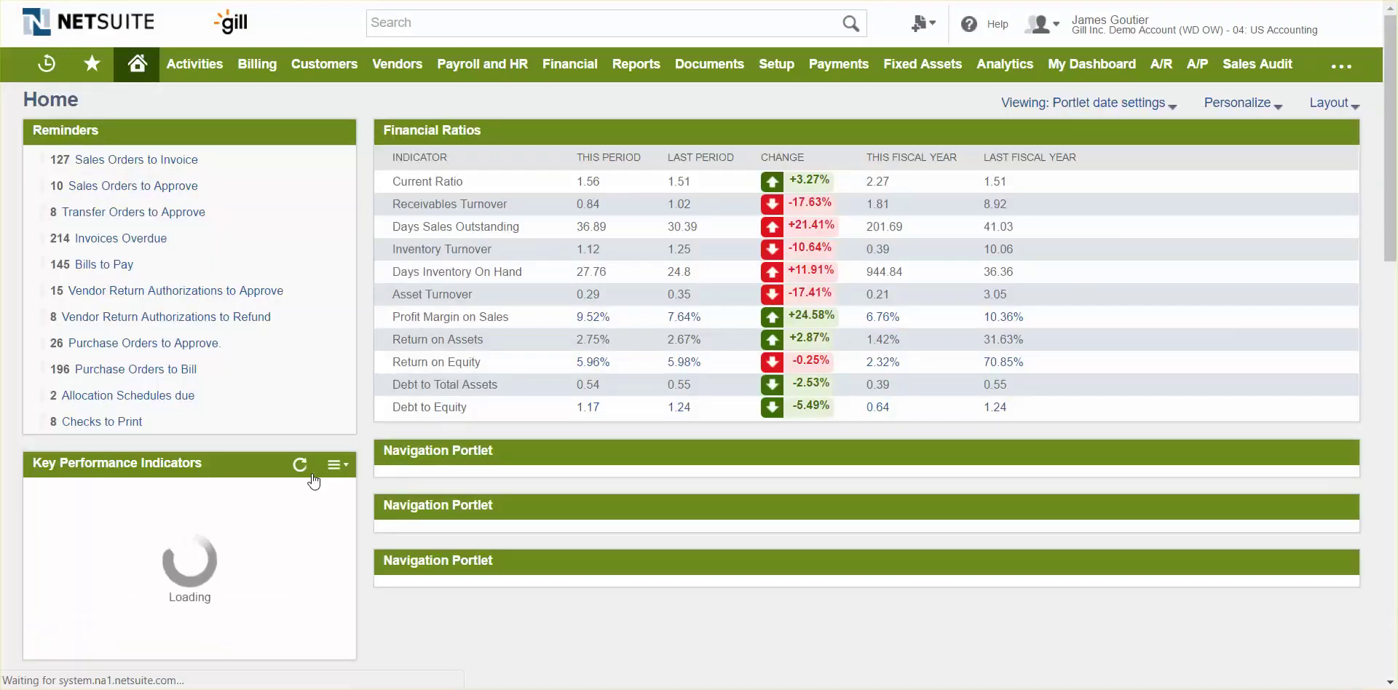
{"action": "scroll", "coordinate": [314, 480], "scroll_direction": "down", "scroll_amount": 3}
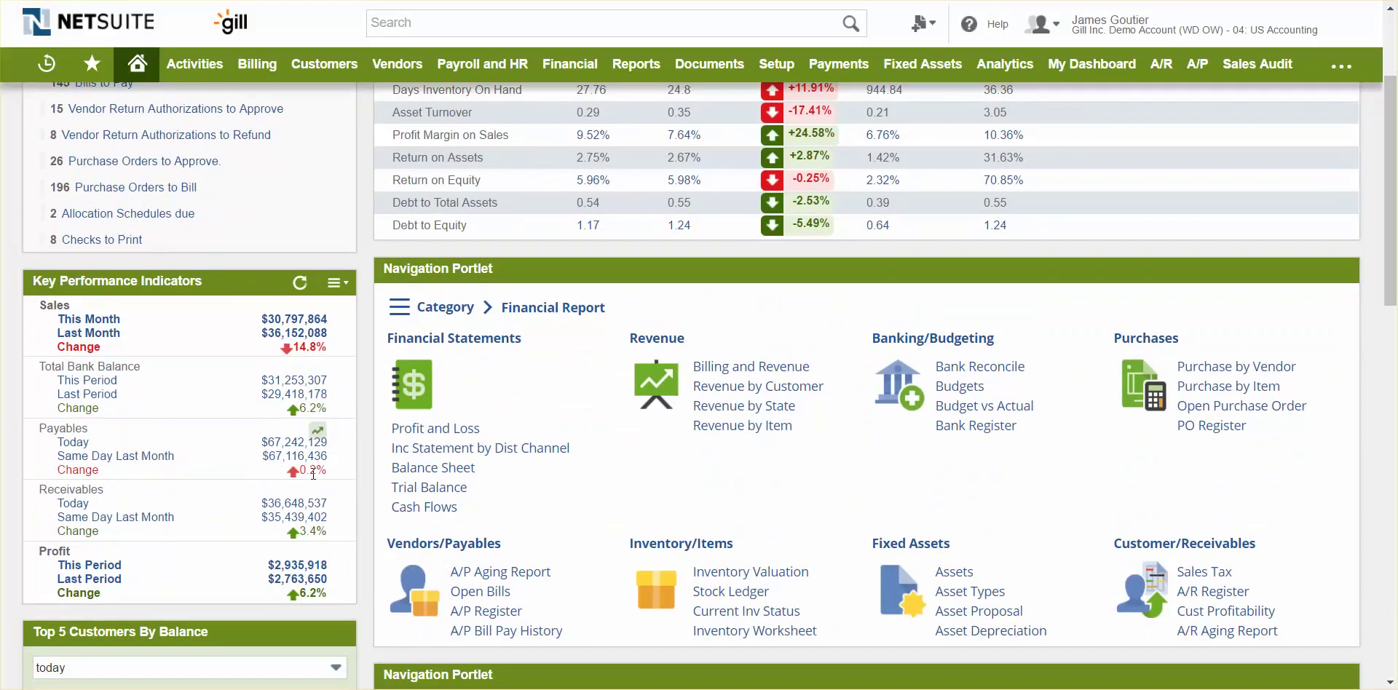
{"action": "left_click", "coordinate": [272, 567]}
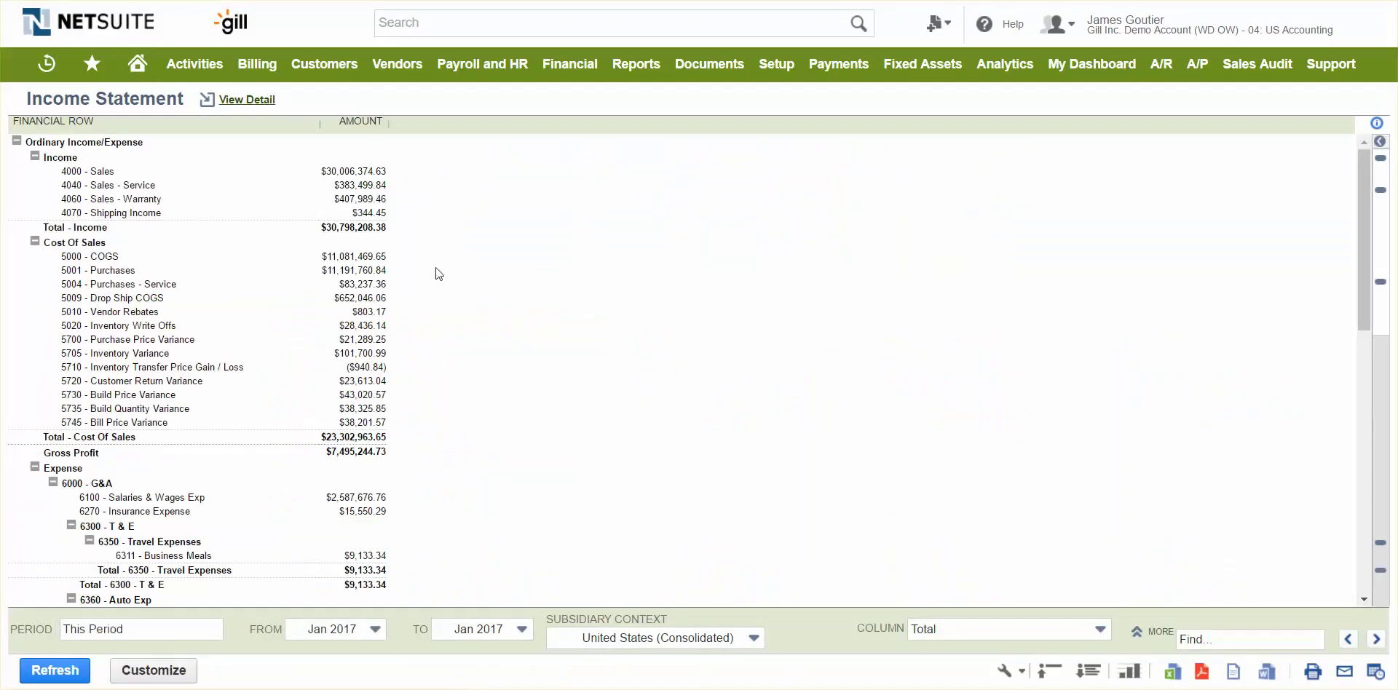
{"action": "left_click", "coordinate": [351, 173]}
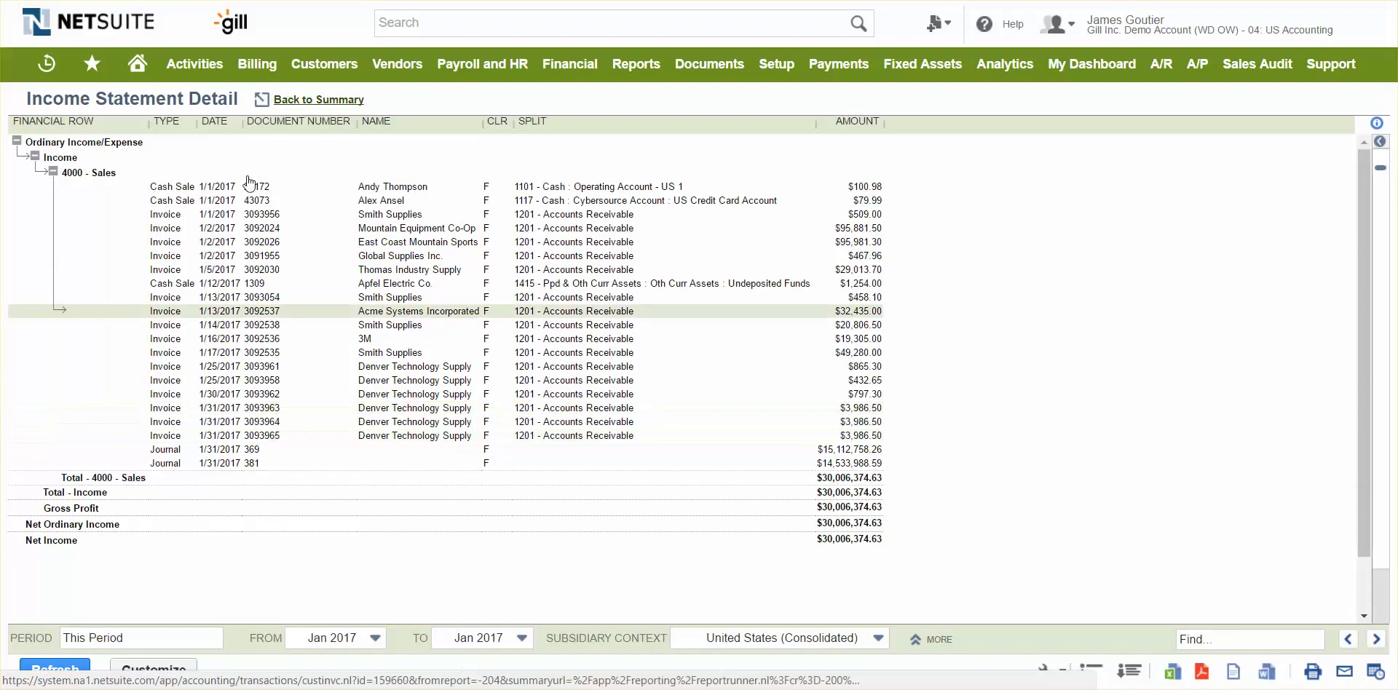
{"action": "left_click", "coordinate": [143, 66]}
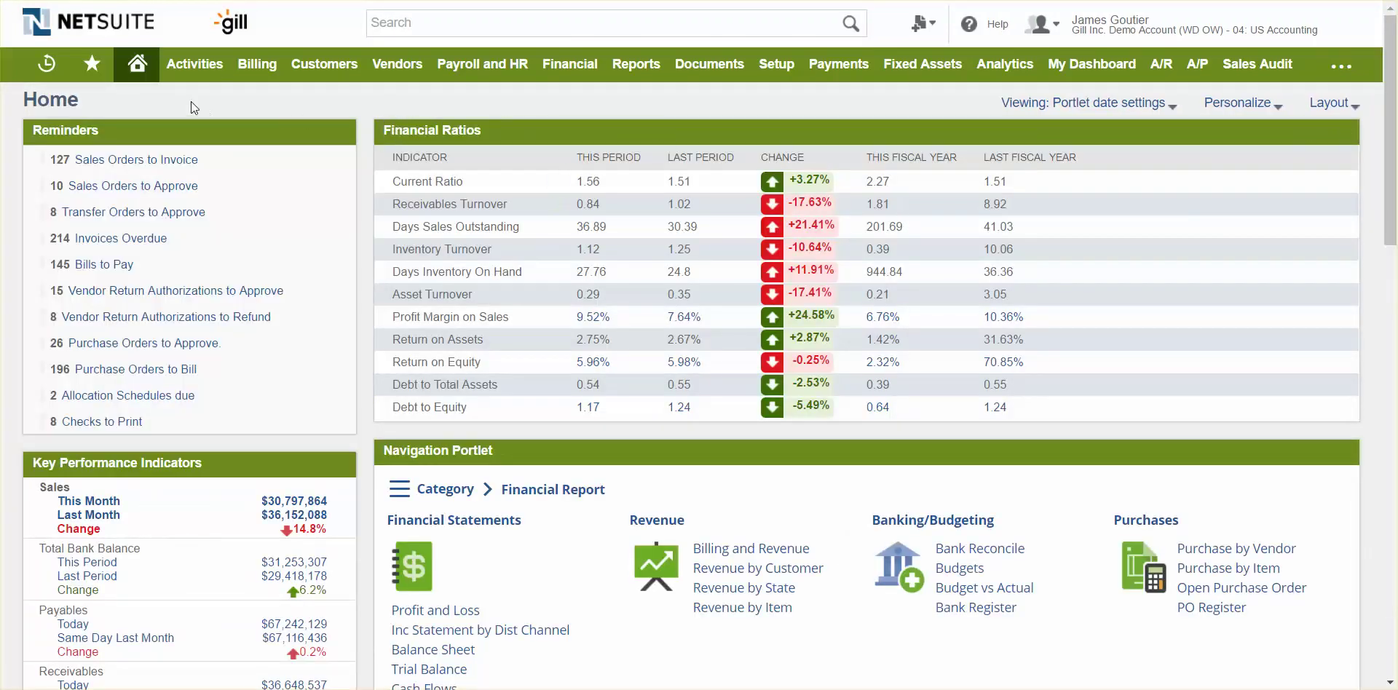
- Drill from the A/R Aging report into Denver Technology Supply's balance and open the 4,349.68 invoice
{"action": "mouse_move", "coordinate": [92, 65]}
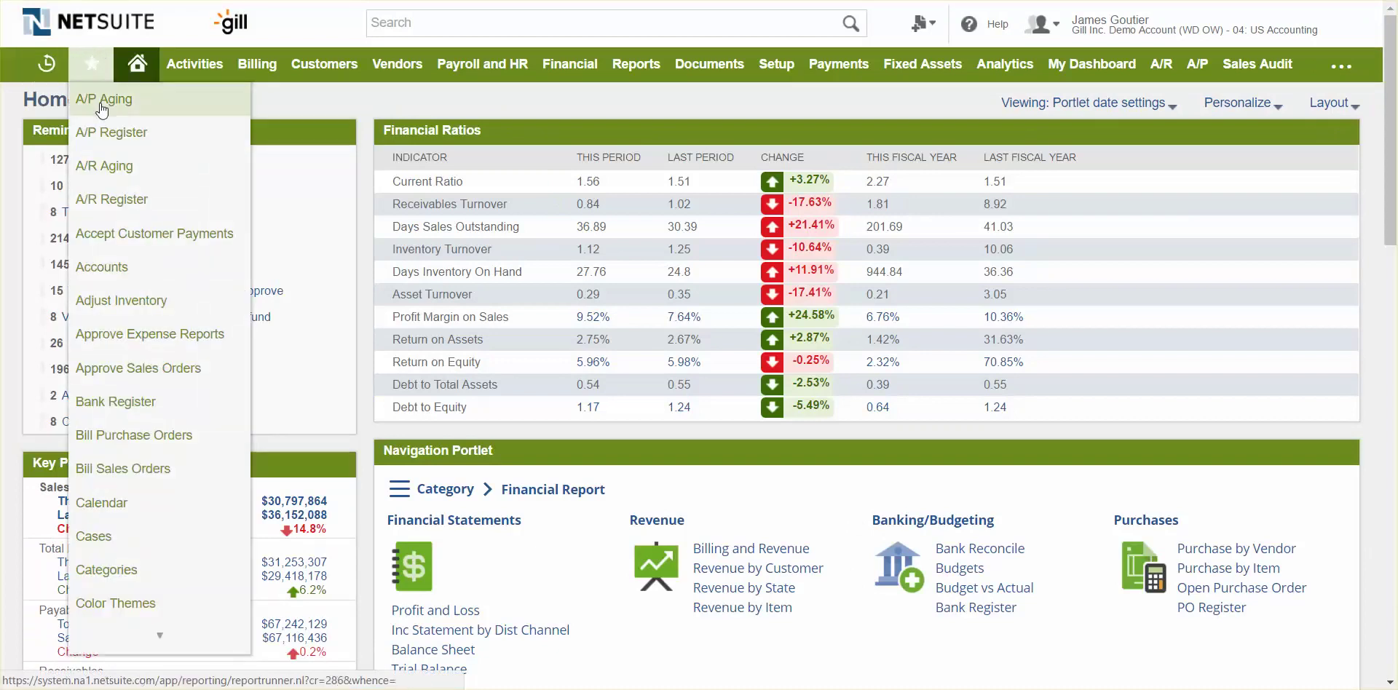
{"action": "left_click", "coordinate": [119, 166]}
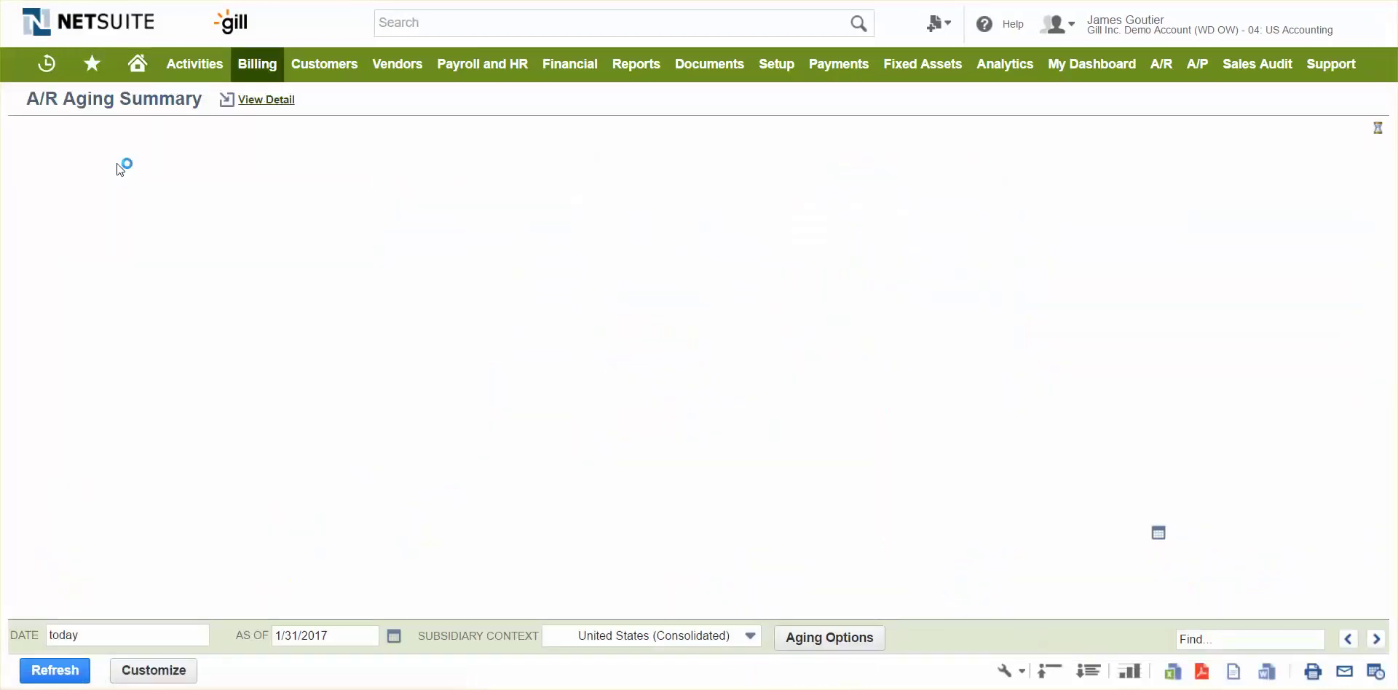
{"action": "scroll", "coordinate": [221, 207], "scroll_direction": "down", "scroll_amount": 5}
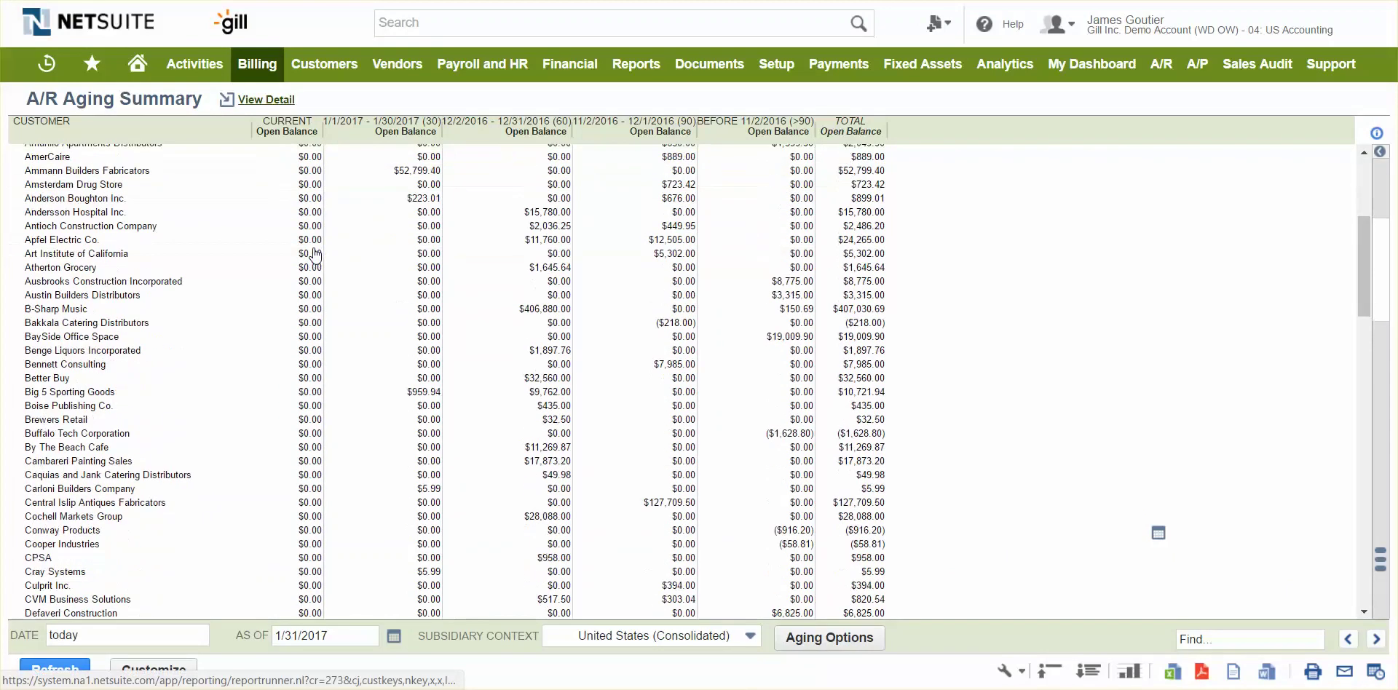
{"action": "scroll", "coordinate": [314, 255], "scroll_direction": "down", "scroll_amount": 5}
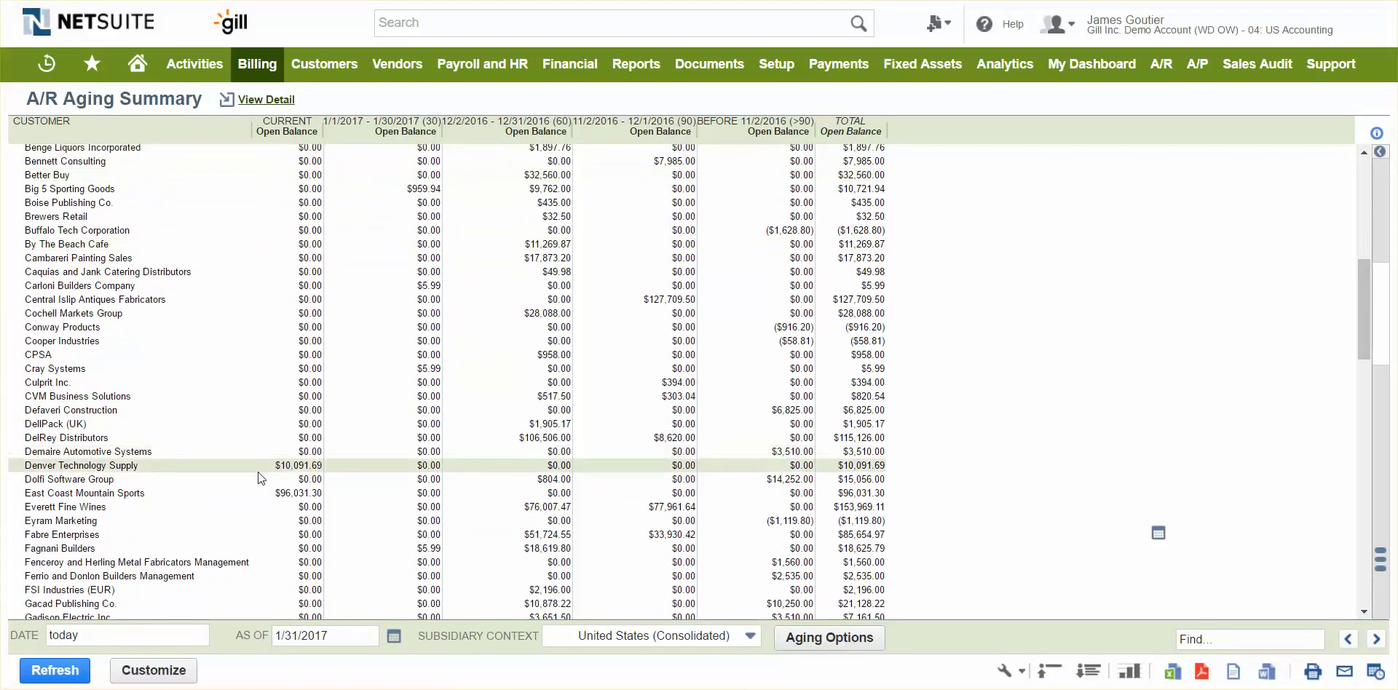
{"action": "left_click", "coordinate": [299, 466]}
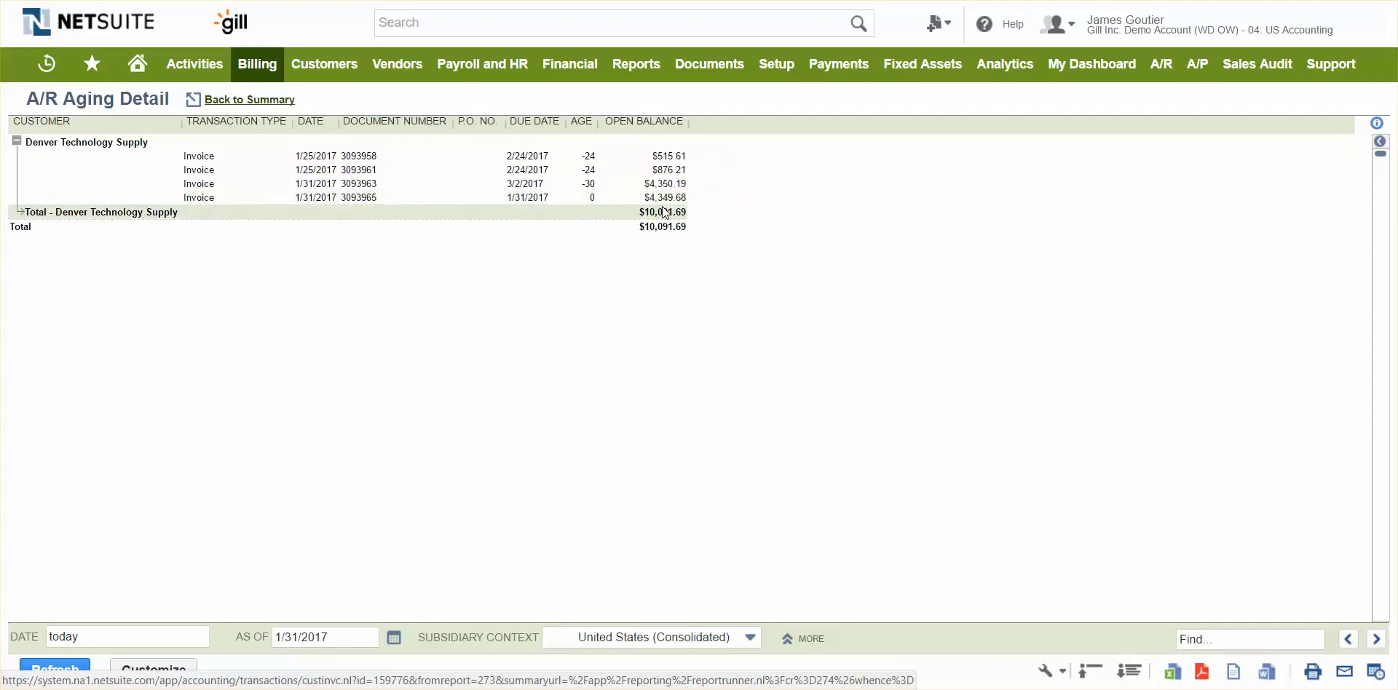
{"action": "left_click", "coordinate": [665, 202]}
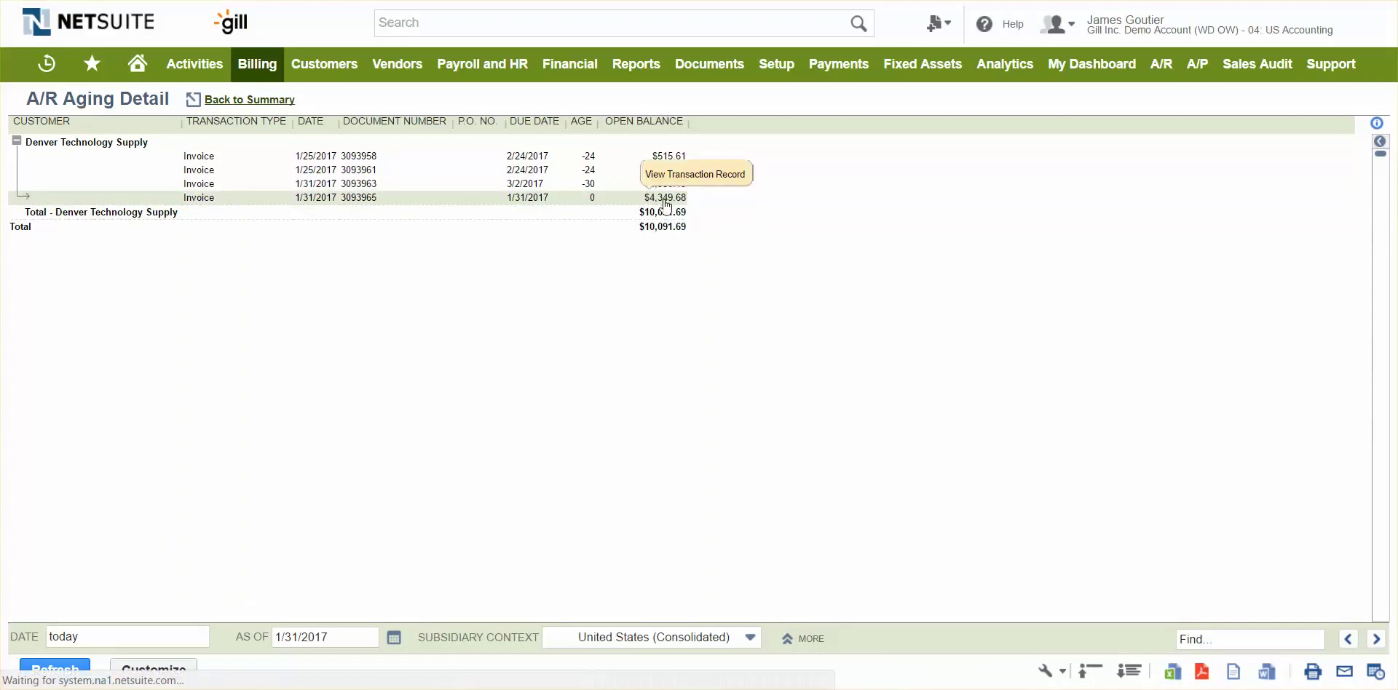
{"action": "scroll", "coordinate": [674, 308], "scroll_direction": "down", "scroll_amount": 3}
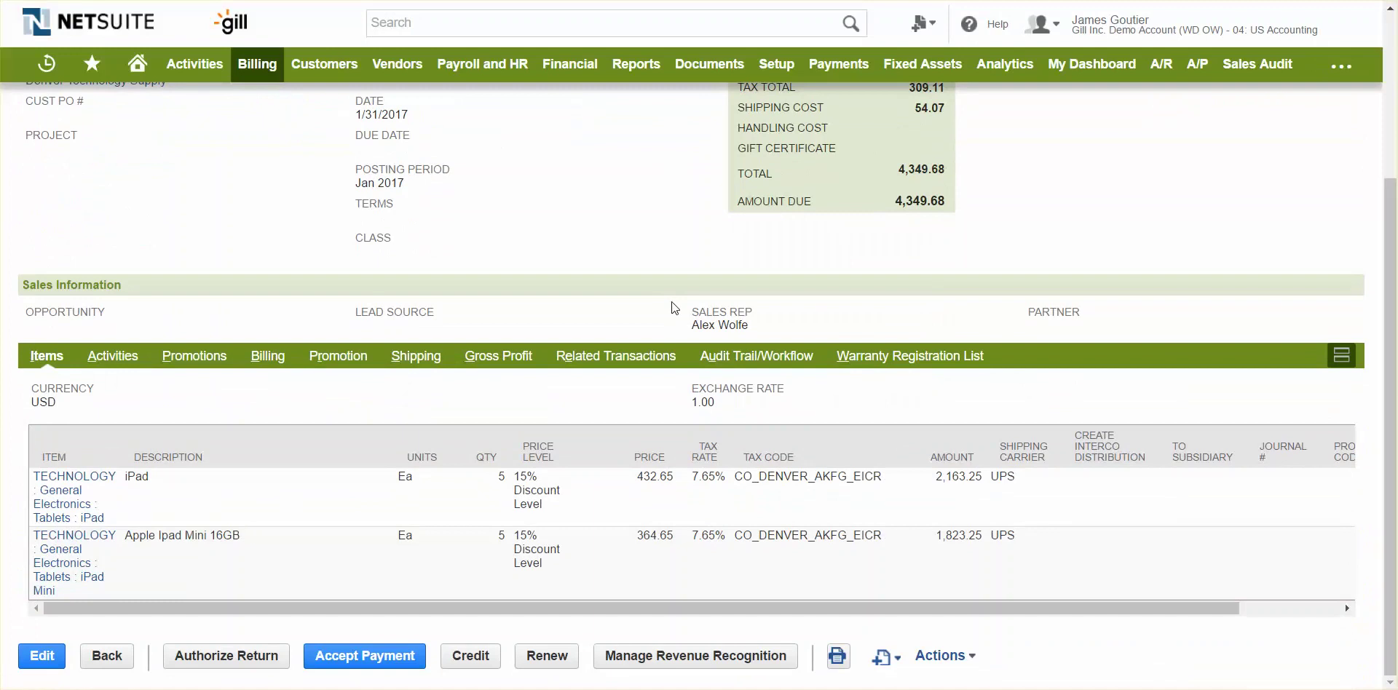
{"action": "scroll", "coordinate": [673, 306], "scroll_direction": "up", "scroll_amount": 3}
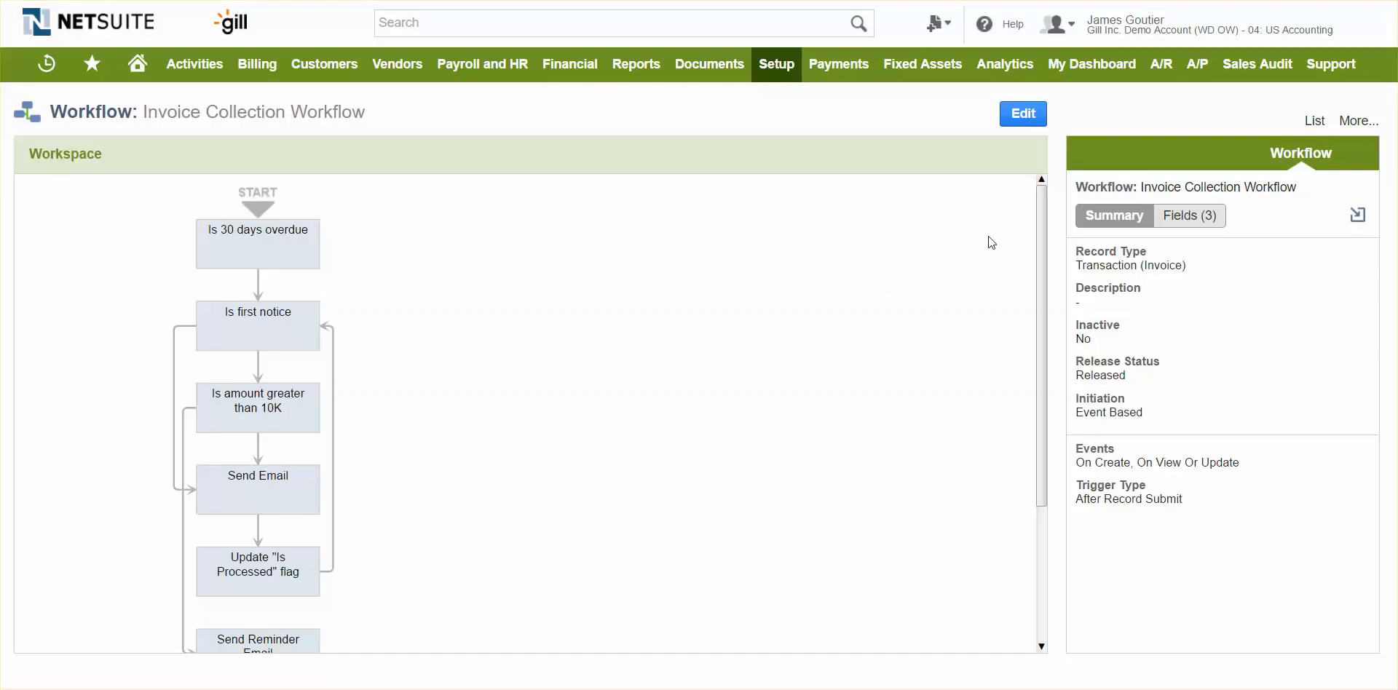
- Scroll the Invoice Collection Workflow diagram down to the place-credit-on-hold state
{"action": "left_click_drag", "start_coordinate": [1041, 218], "coordinate": [1044, 238]}
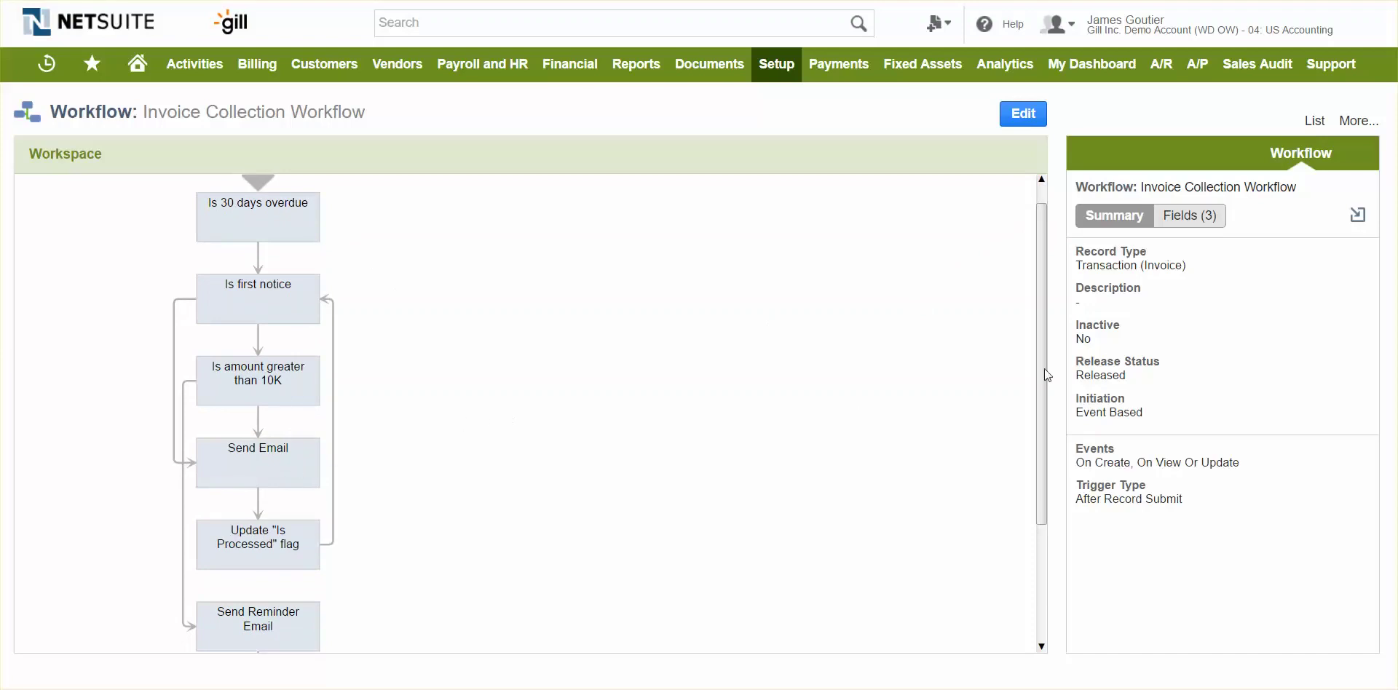
{"action": "left_click_drag", "start_coordinate": [1043, 345], "coordinate": [1035, 465]}
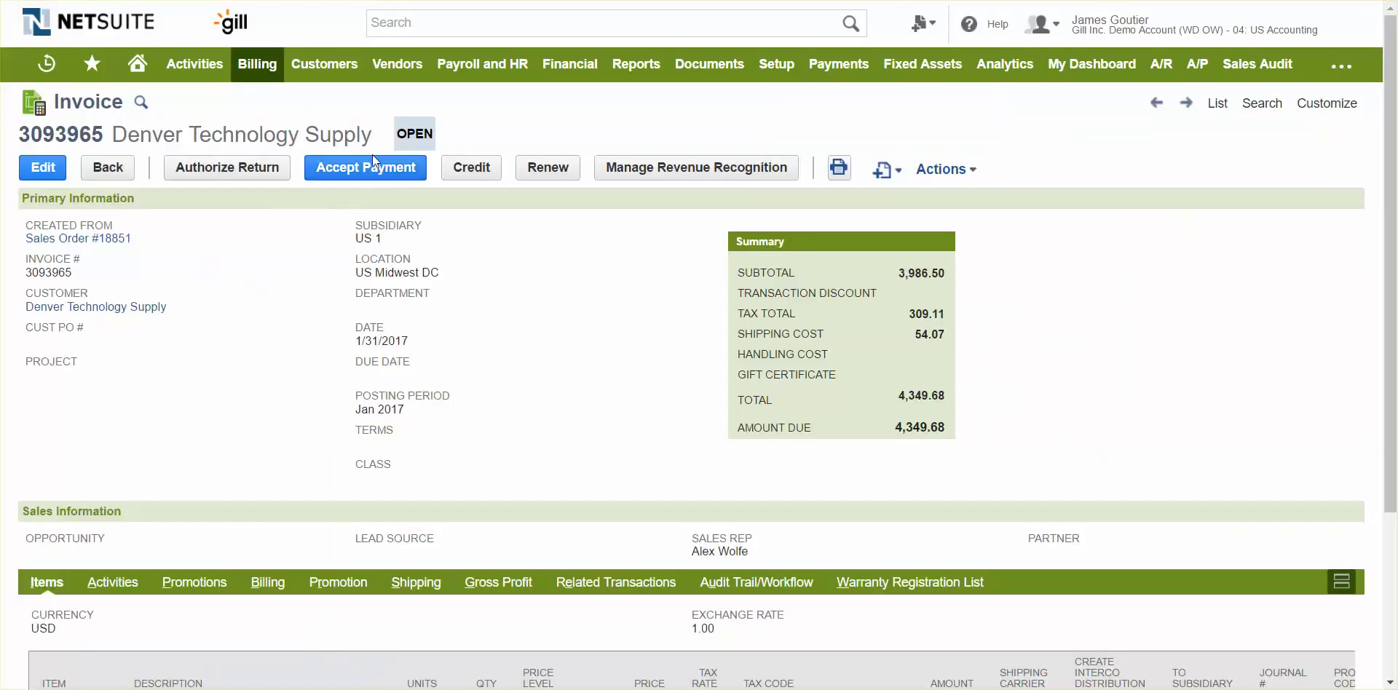
- Accept payment on invoice 3093965, posting it to Undep. Funds
{"action": "left_click", "coordinate": [371, 171]}
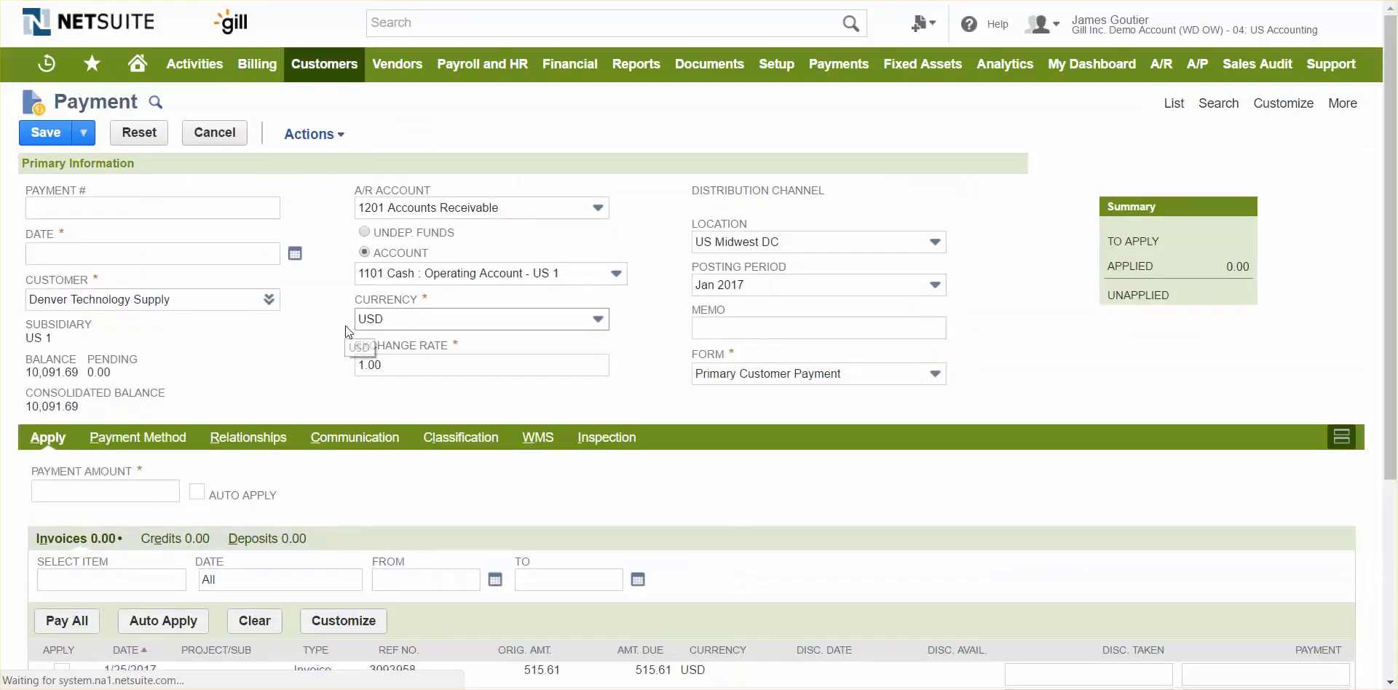
{"action": "scroll", "coordinate": [328, 345], "scroll_direction": "down", "scroll_amount": 2}
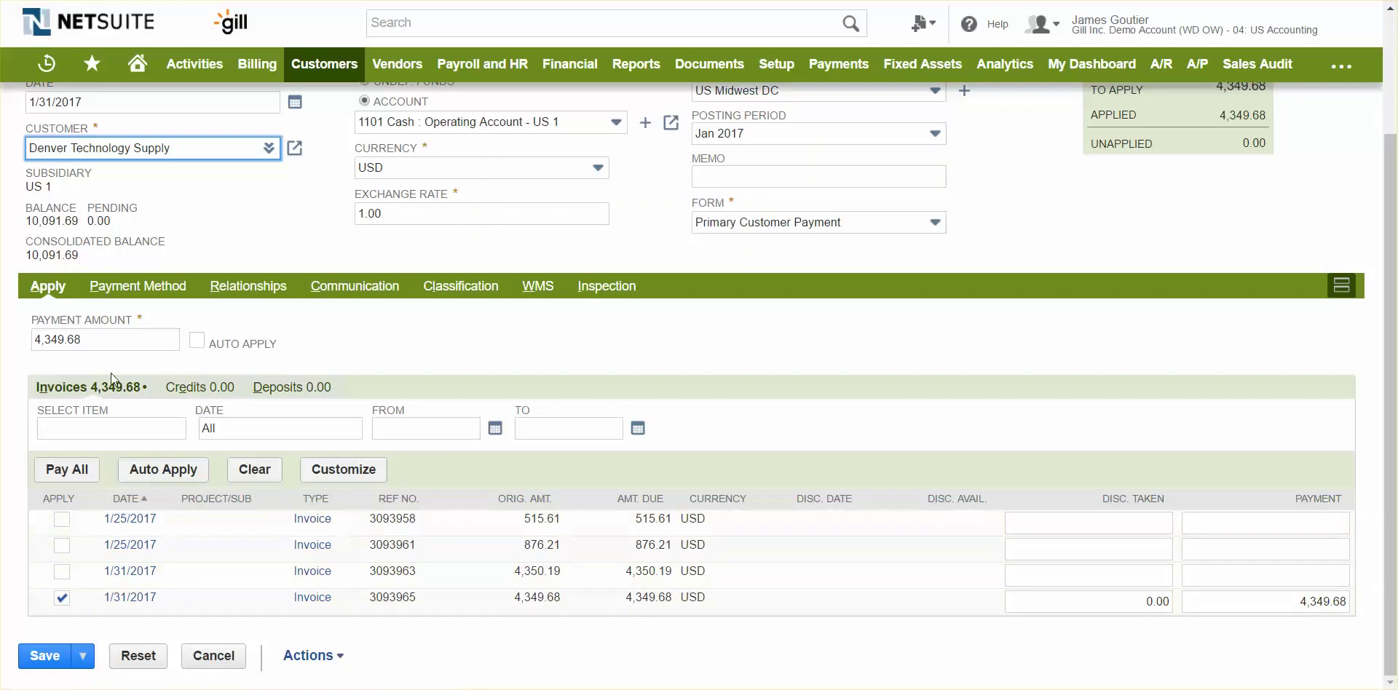
{"action": "scroll", "coordinate": [281, 353], "scroll_direction": "up", "scroll_amount": 2}
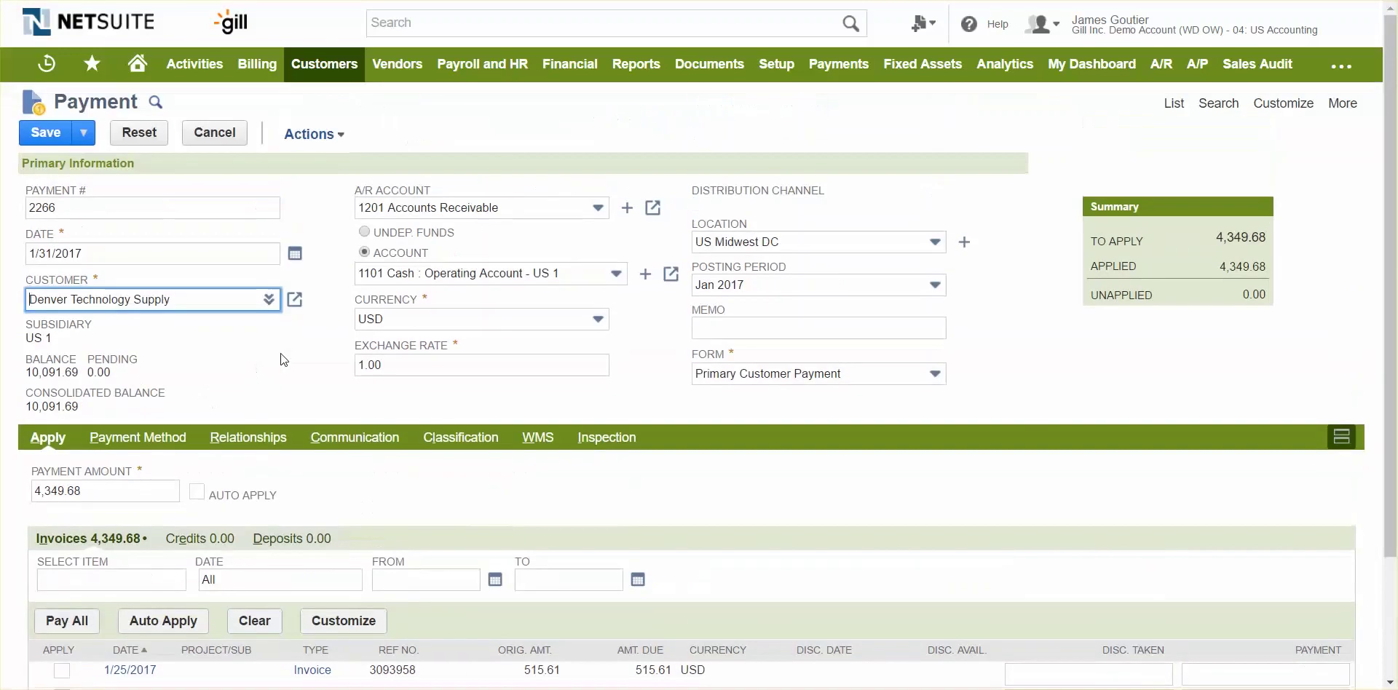
{"action": "left_click", "coordinate": [375, 238]}
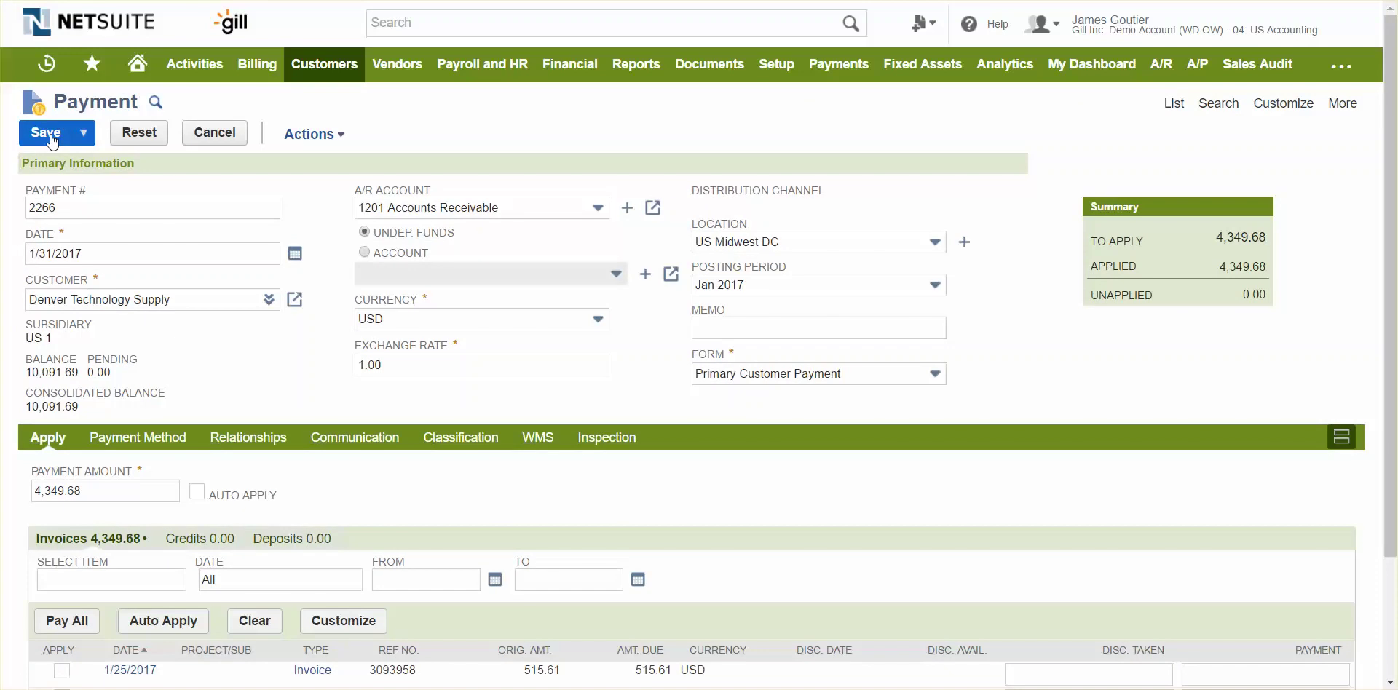
- Set the payment method to Check number 1234 and save the 4,349.68 payment
{"action": "left_click", "coordinate": [162, 440]}
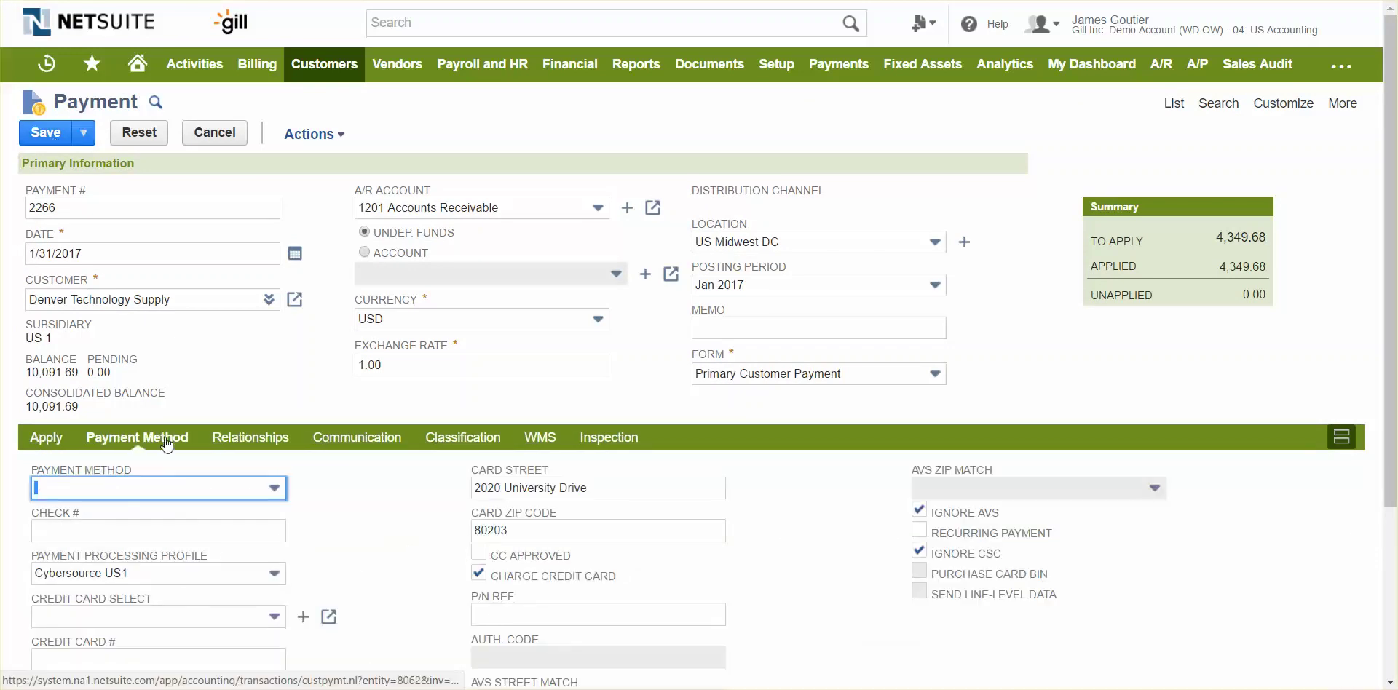
{"action": "scroll", "coordinate": [165, 407], "scroll_direction": "down", "scroll_amount": 1}
{"action": "left_click", "coordinate": [165, 398]}
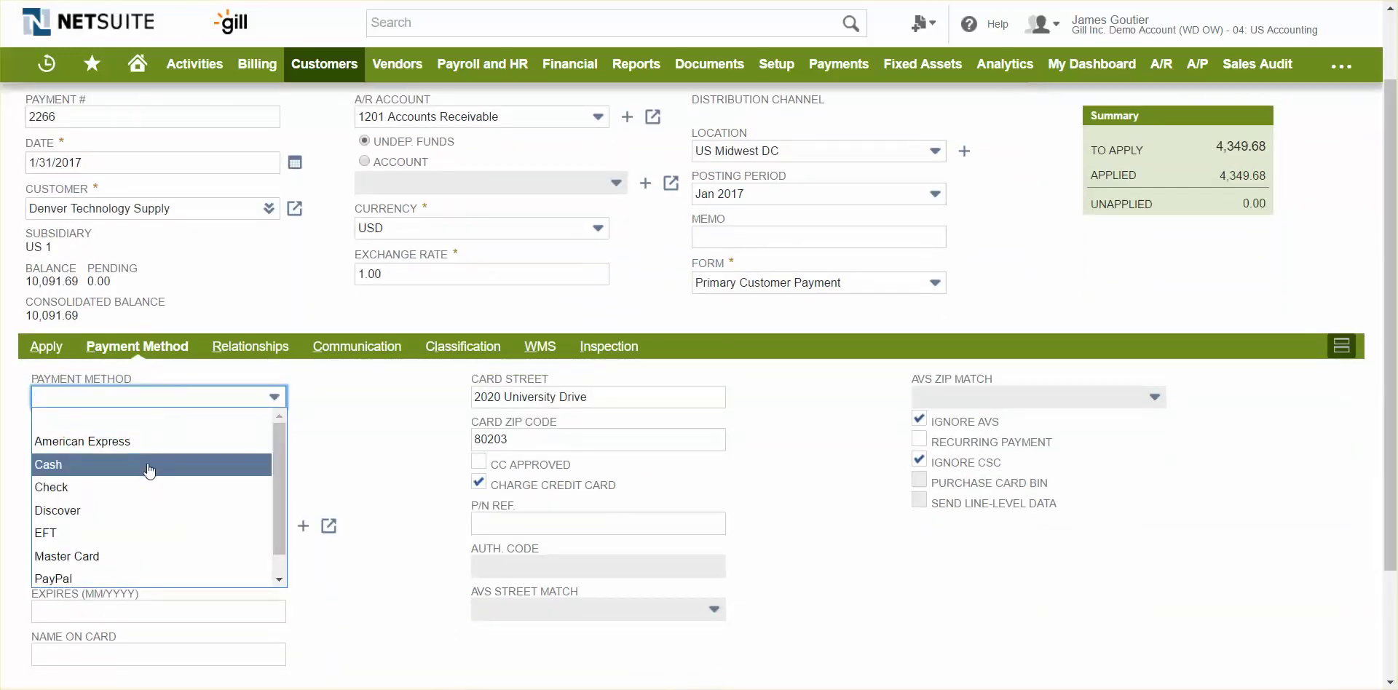
{"action": "left_click", "coordinate": [149, 488]}
{"action": "left_click", "coordinate": [163, 437]}
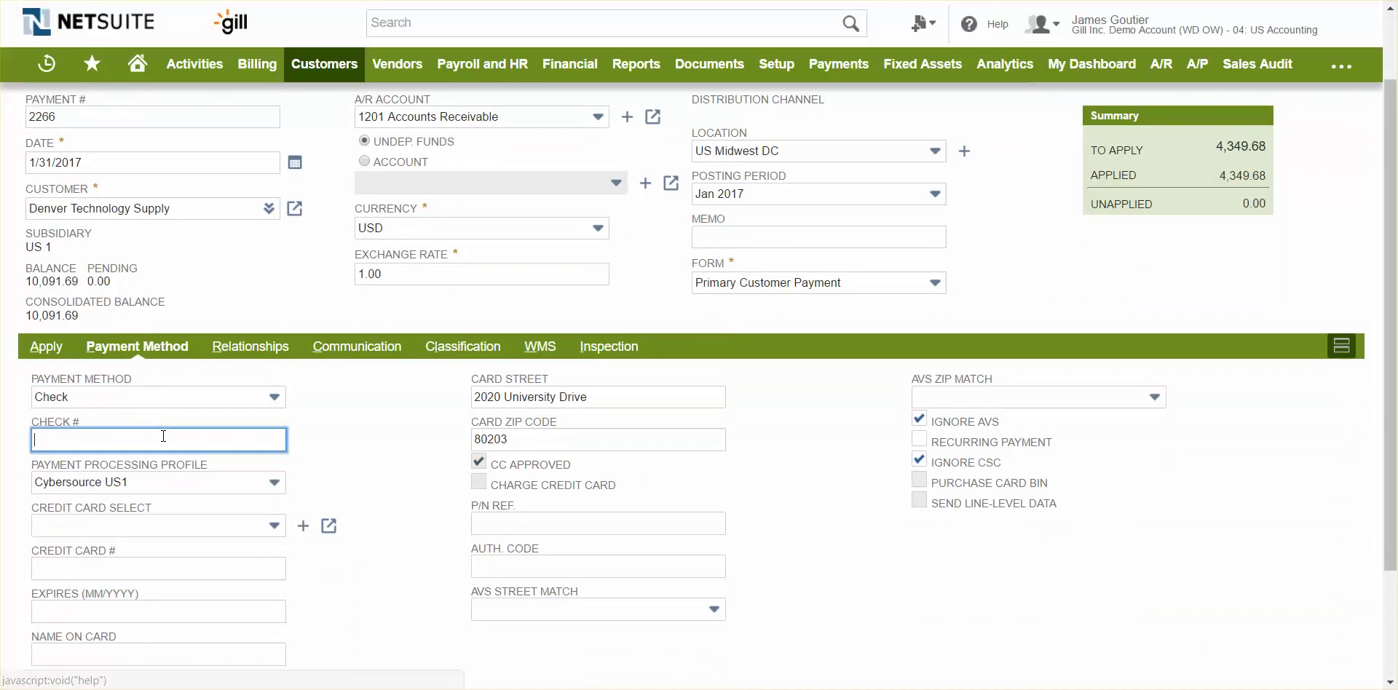
{"action": "type", "text": "1234"}
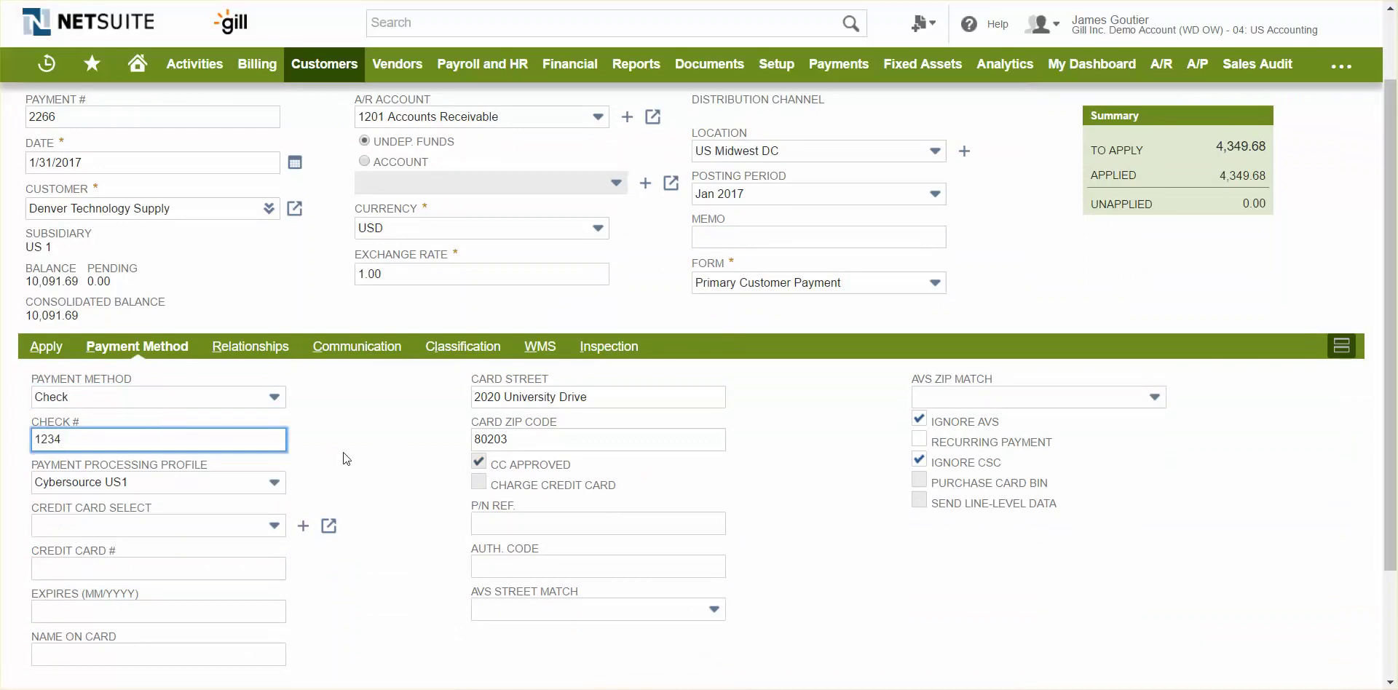
{"action": "left_click", "coordinate": [342, 453]}
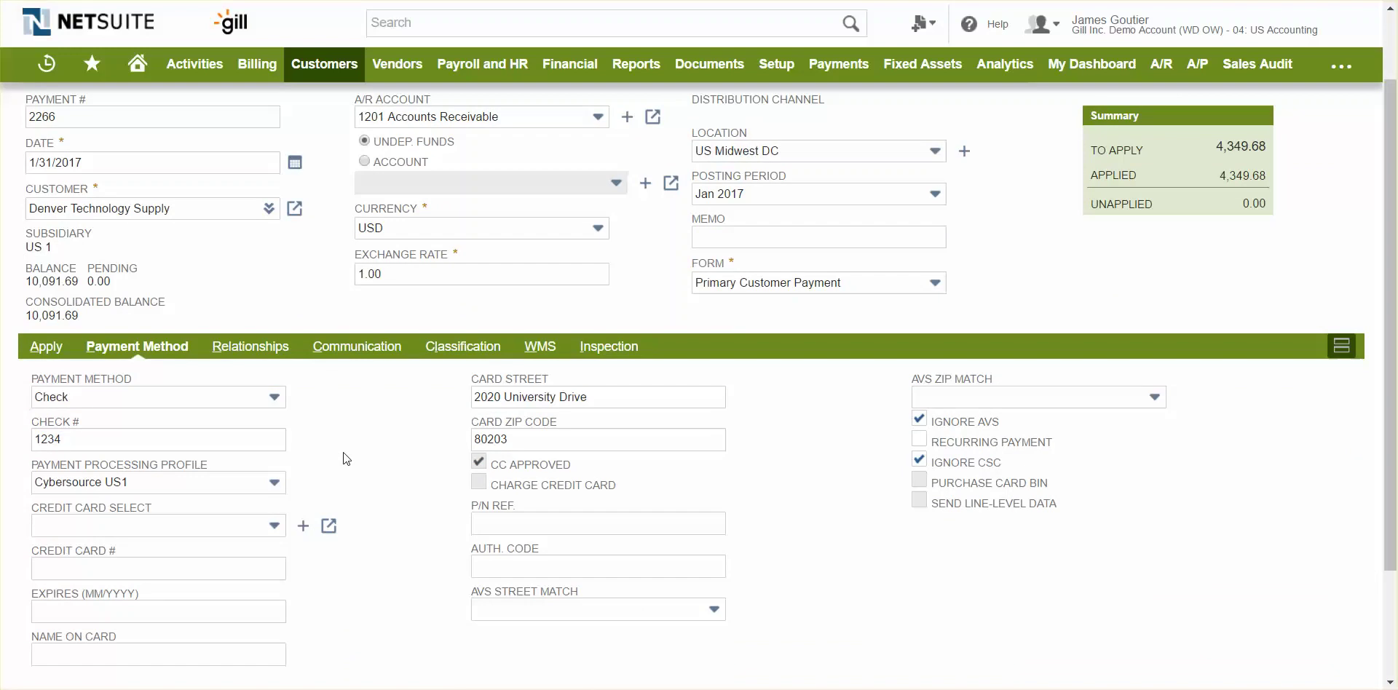
{"action": "scroll", "coordinate": [331, 449], "scroll_direction": "up", "scroll_amount": 2}
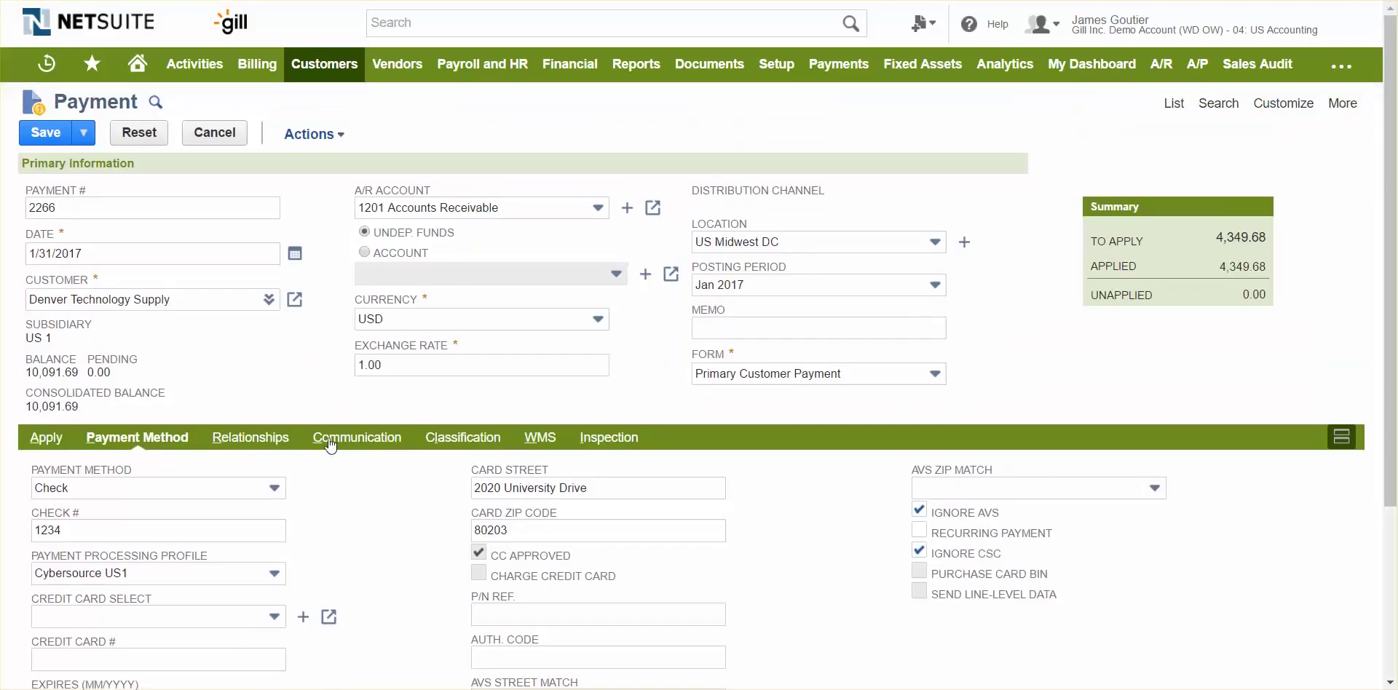
{"action": "left_click", "coordinate": [51, 134]}
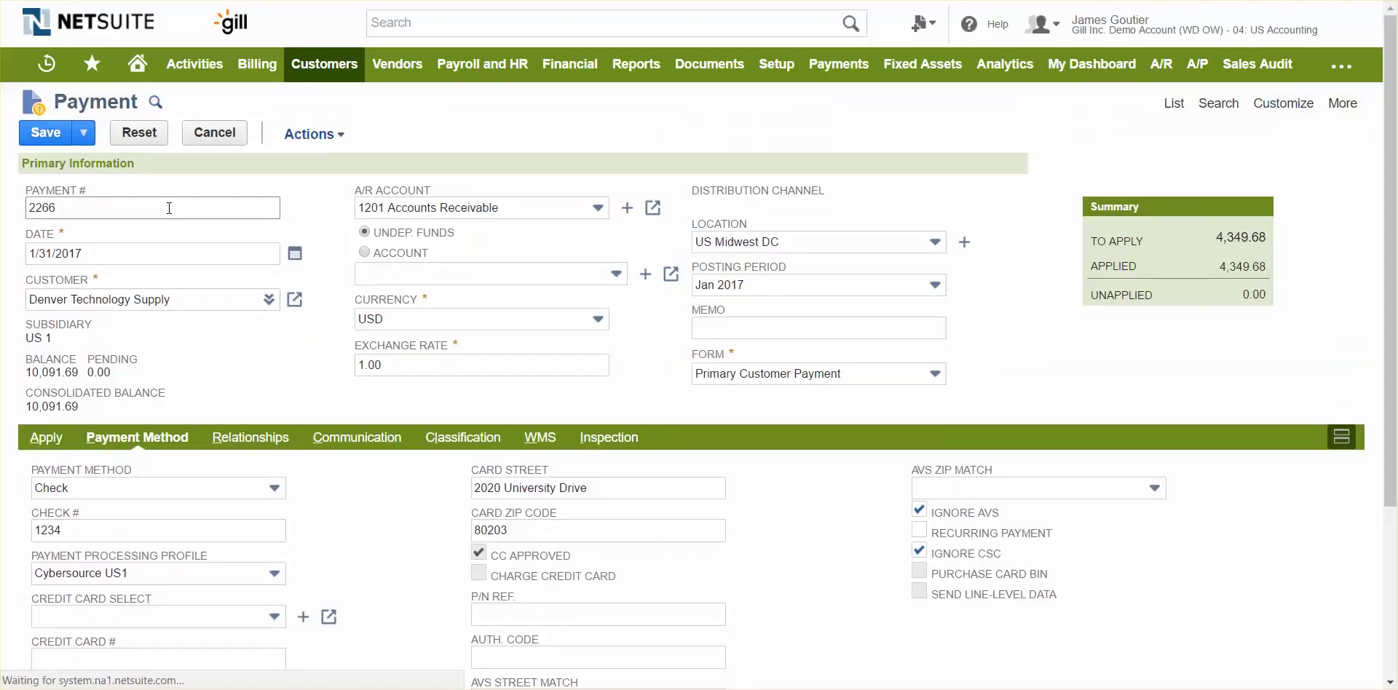